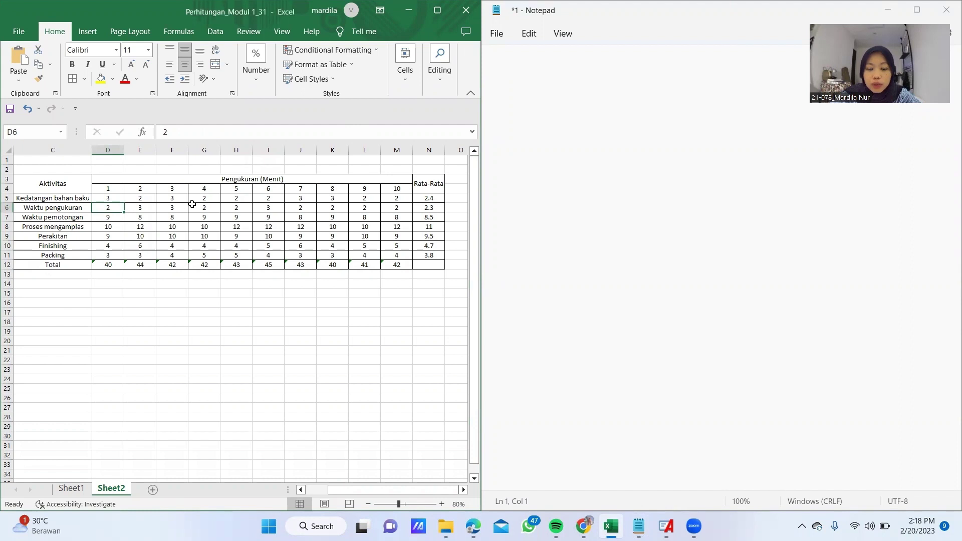
Step: List the ten Waktu pengukuran measurements in Notepad, one per line: 2, 3, 3, 2, 2, 3, 2, 2, 2, 2
left_click(516, 84)
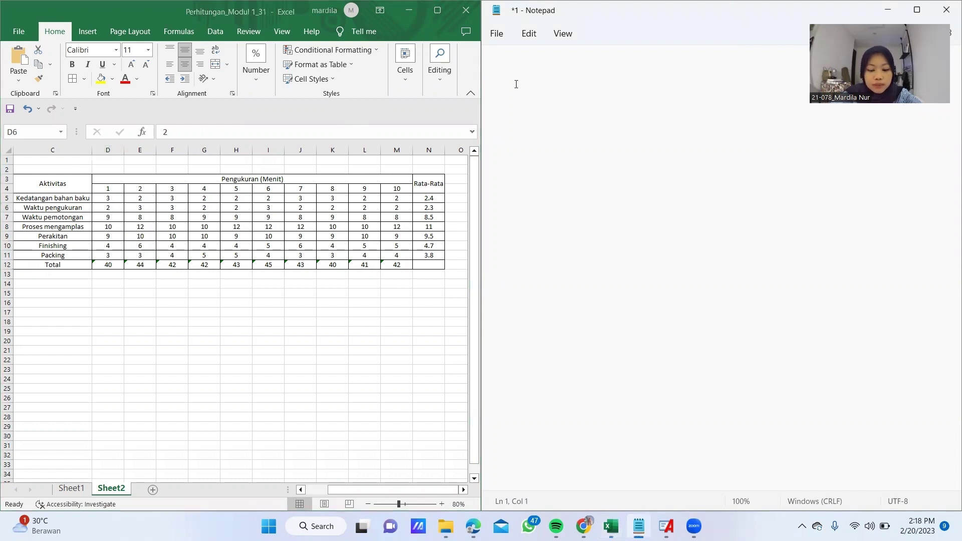
type("2")
key("Return")
type("3 ")
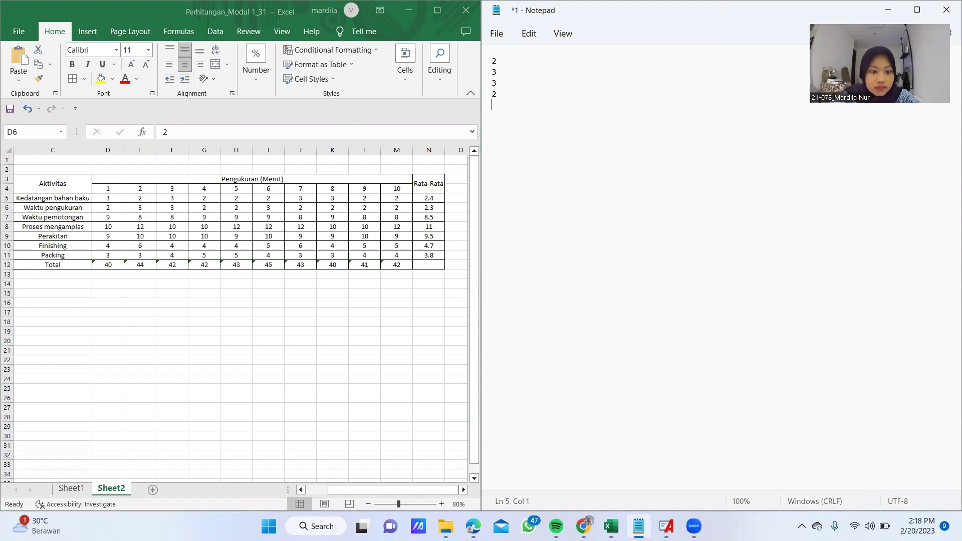
type("3")
key("Return")
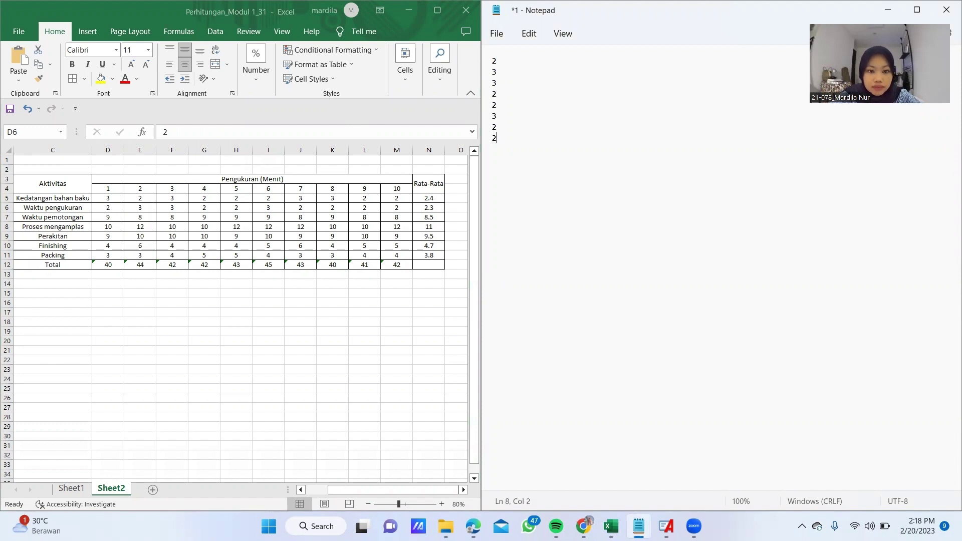
key("Return")
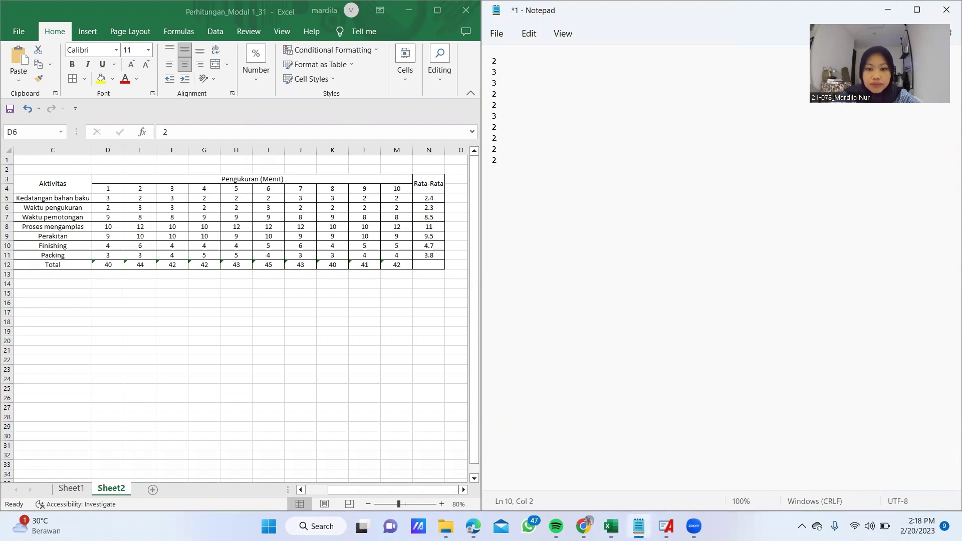
Step: Save the text file as 1.txt in the Produksi Meja PT. Jidar folder, replacing the existing file
left_click(503, 36)
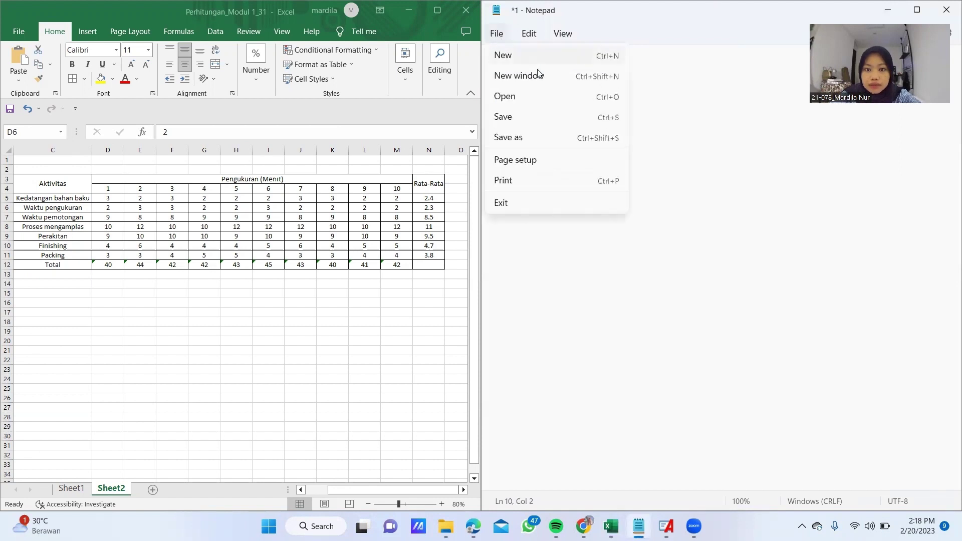
left_click(543, 136)
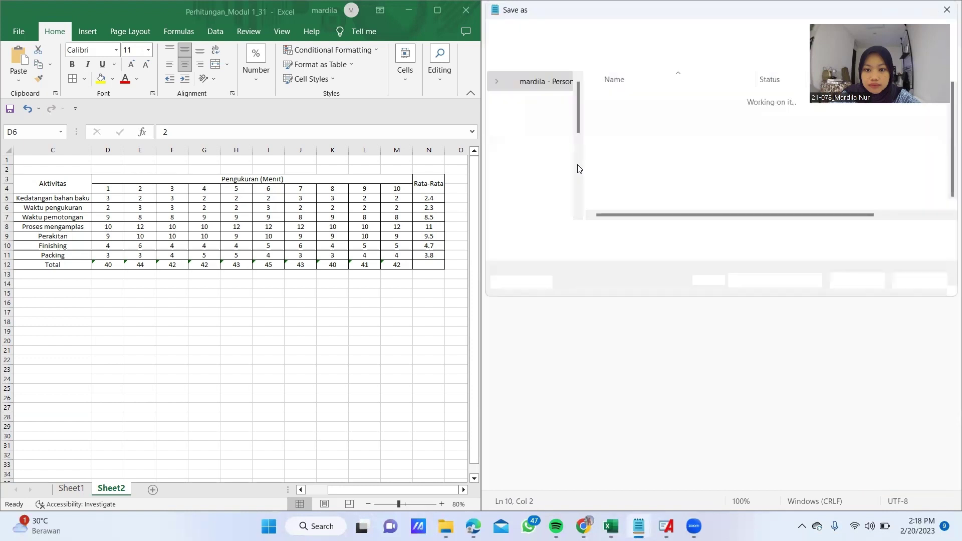
left_click(613, 230)
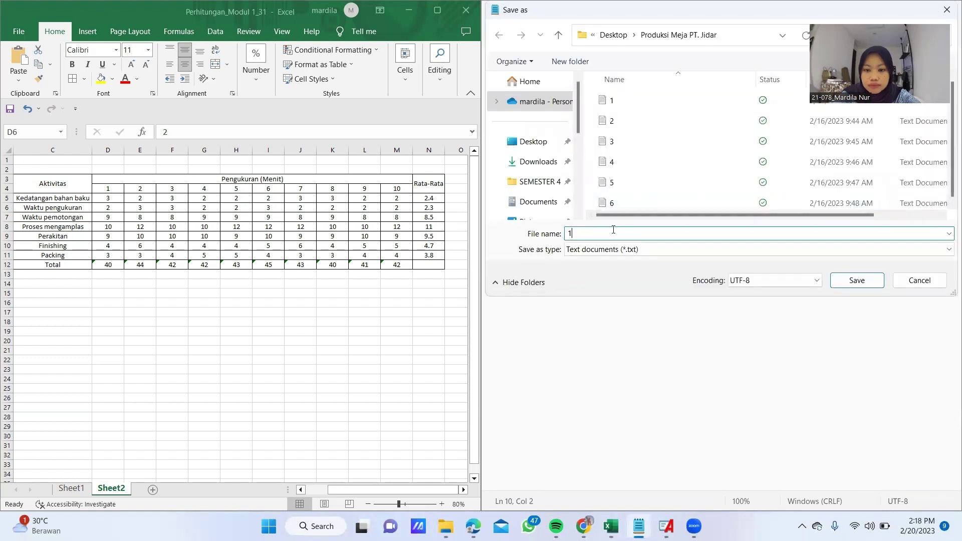
left_click(731, 92)
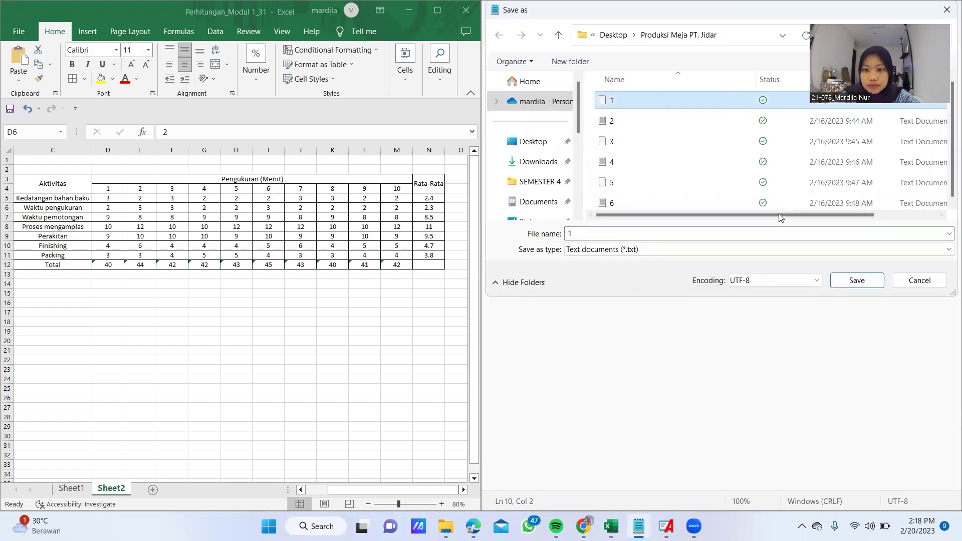
left_click(853, 279)
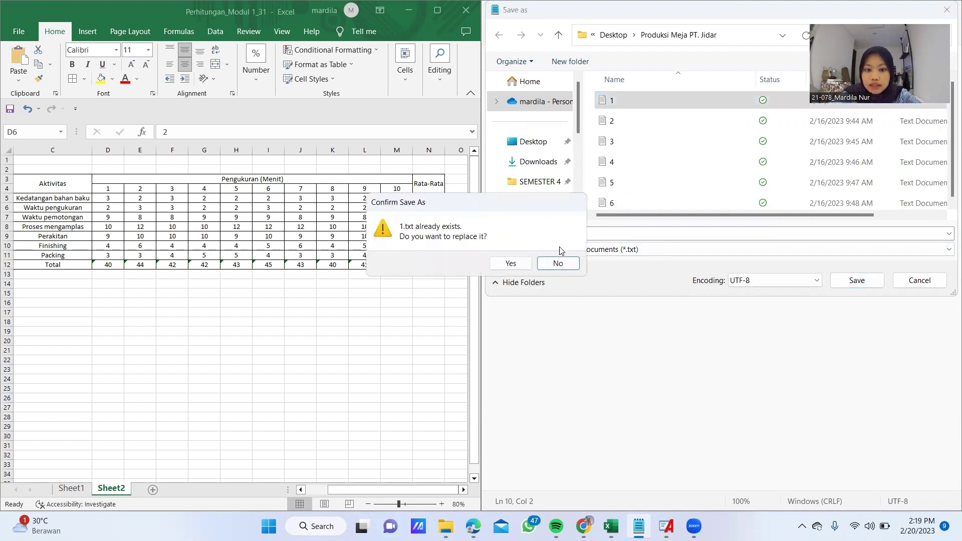
left_click(520, 263)
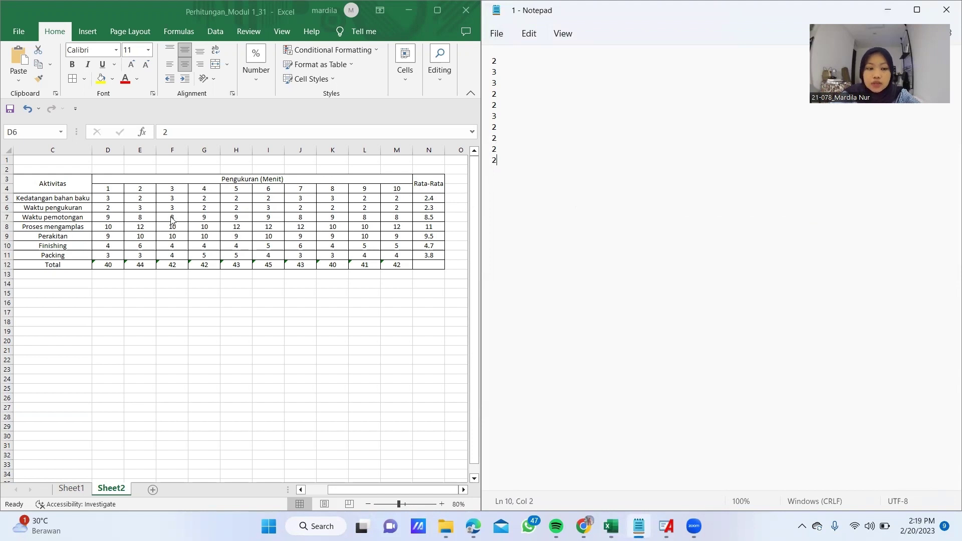
Step: Switch to Excel and review the remaining activities in the table, from Waktu pemotongan to Packing
key("alt+Tab")
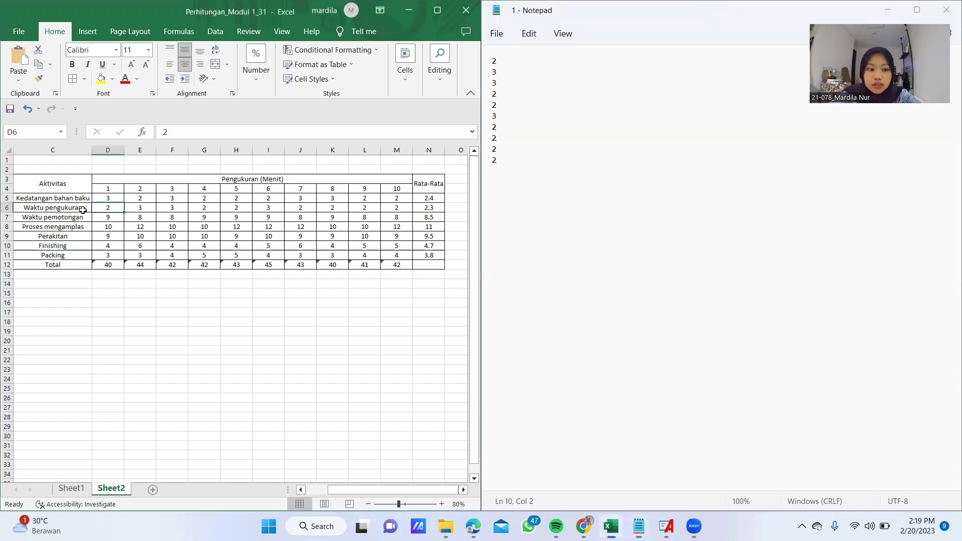
left_click(61, 226)
left_click(74, 216)
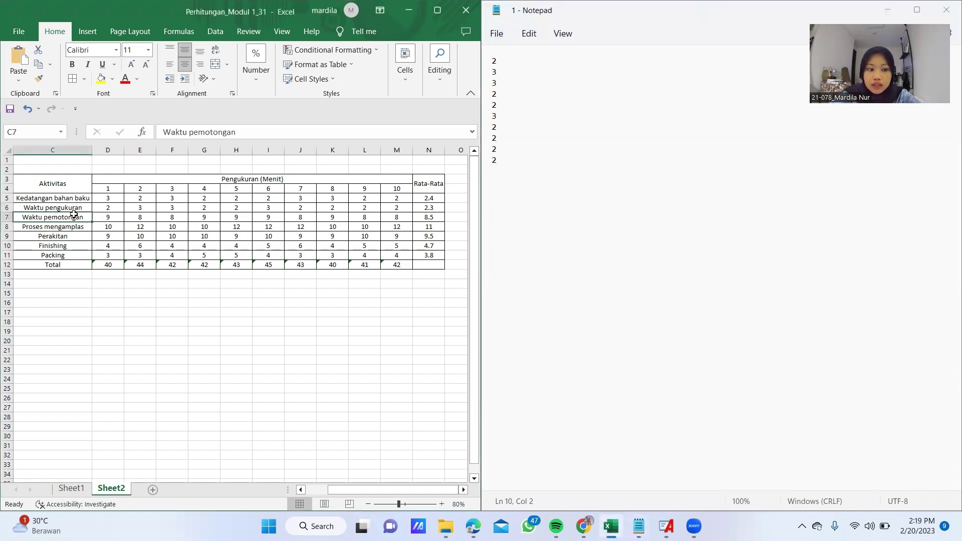
left_click(74, 256)
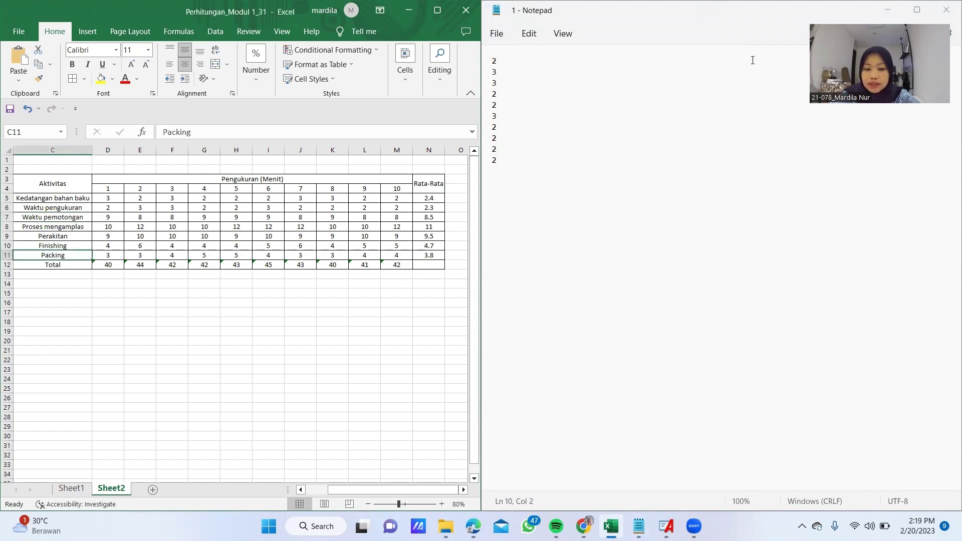
Step: Switch to Arena and place a Create module from Basic Process at the upper-left of the empty model
key("alt+Tab")
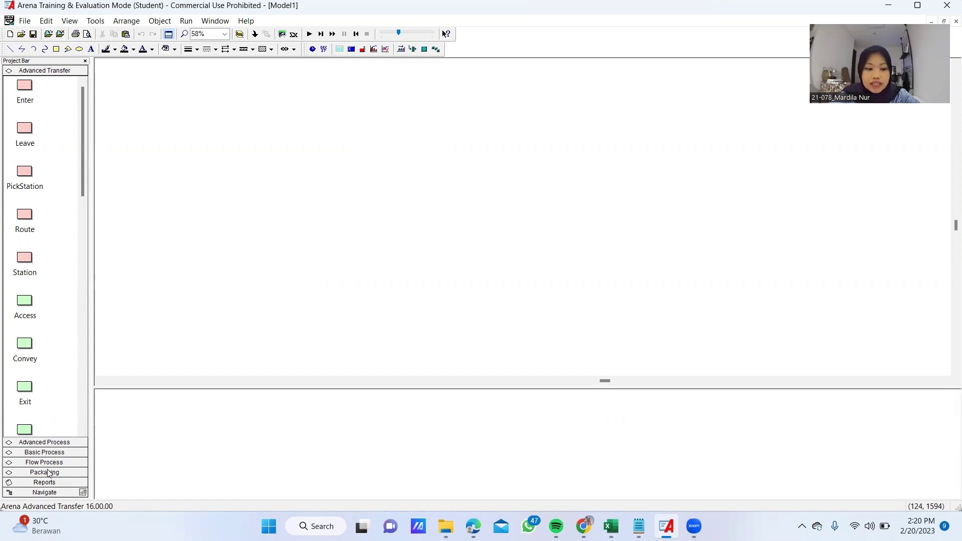
left_click(48, 454)
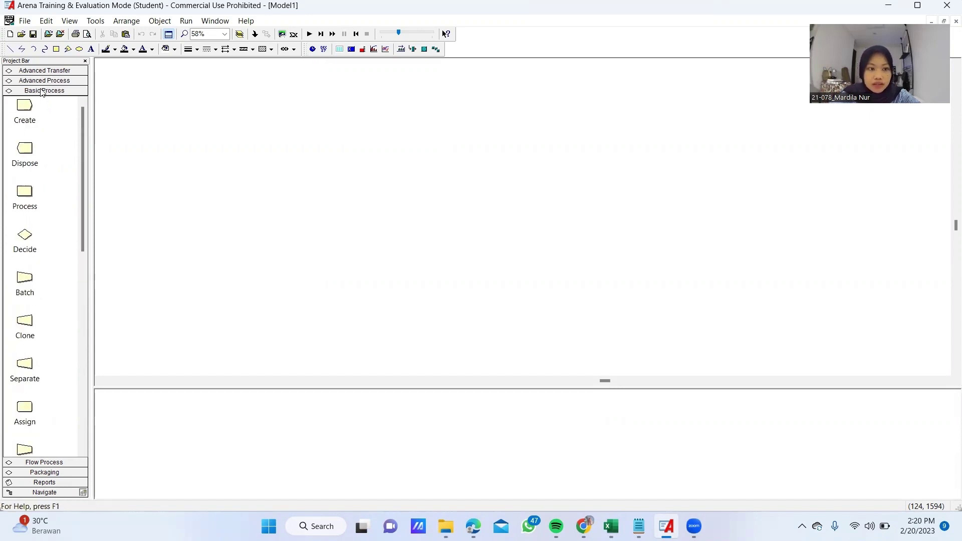
left_click(26, 153)
left_click(28, 117)
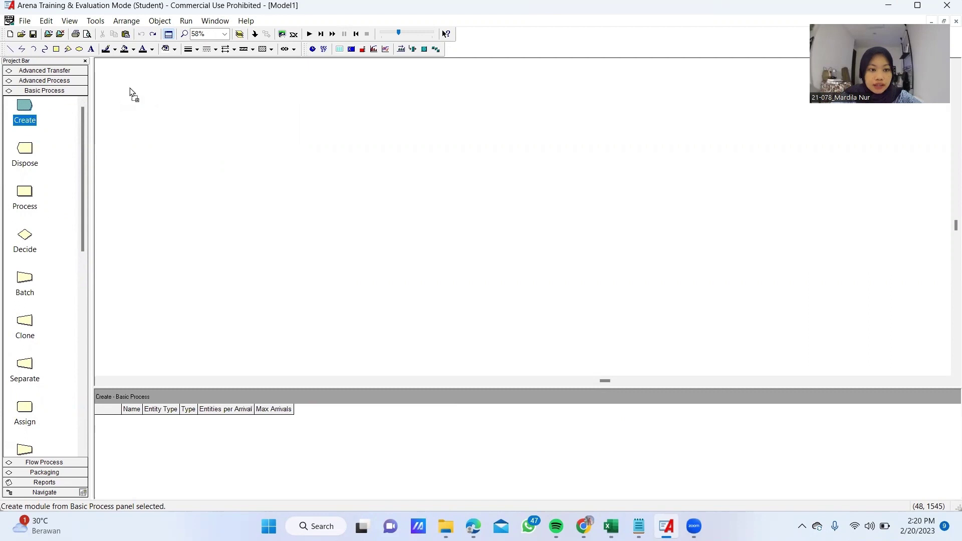
mouse_move(130, 88)
left_mouse_down()
mouse_move(143, 92)
mouse_move(130, 92)
left_mouse_up()
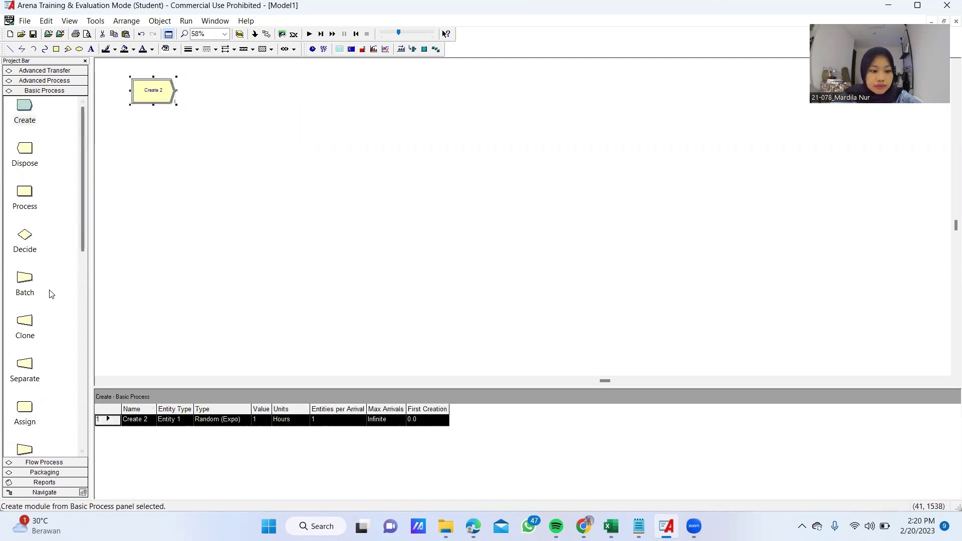
Step: Add an Assign module after the Create module, followed by an Advanced Transfer Station module in the same row
scroll(33, 402, "down", 2)
left_click_drag(23, 346, 196, 91)
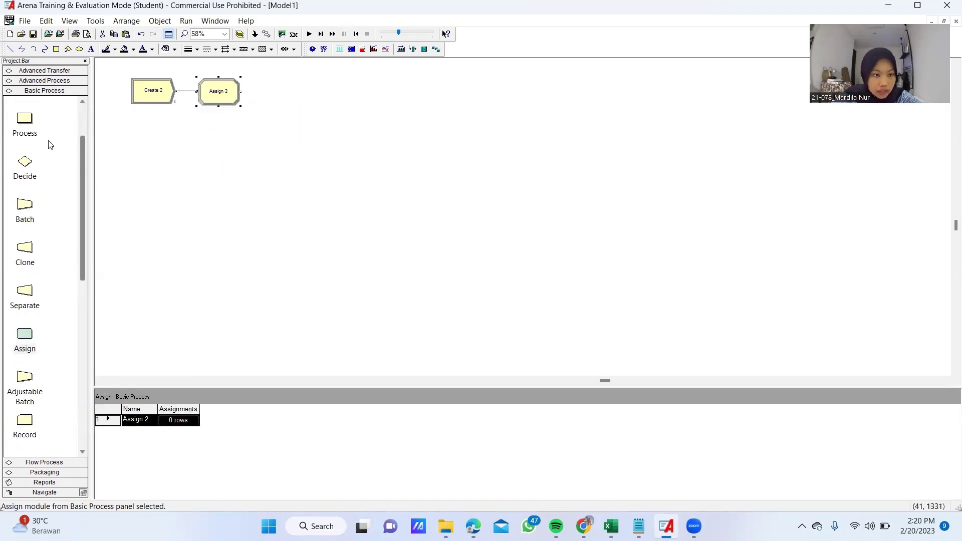
left_click(50, 70)
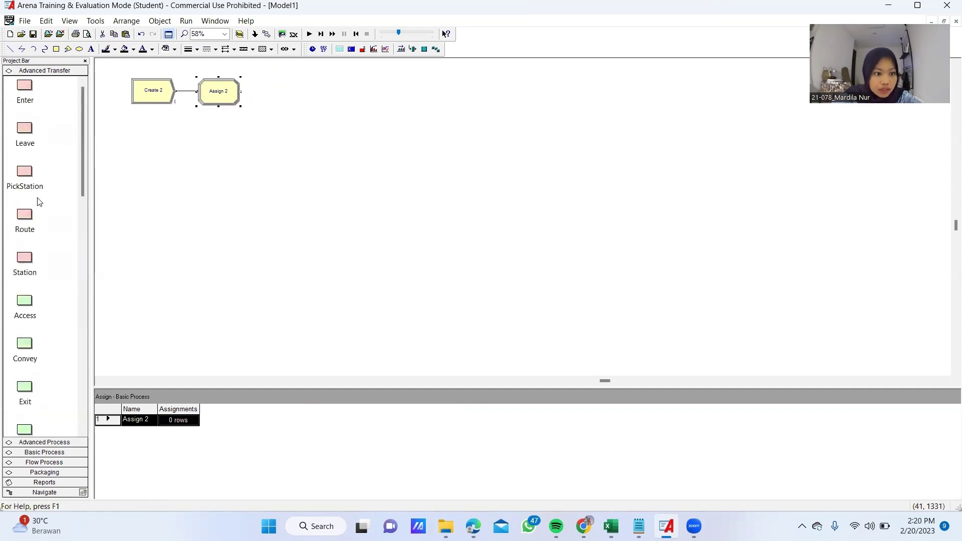
left_click_drag(32, 265, 260, 92)
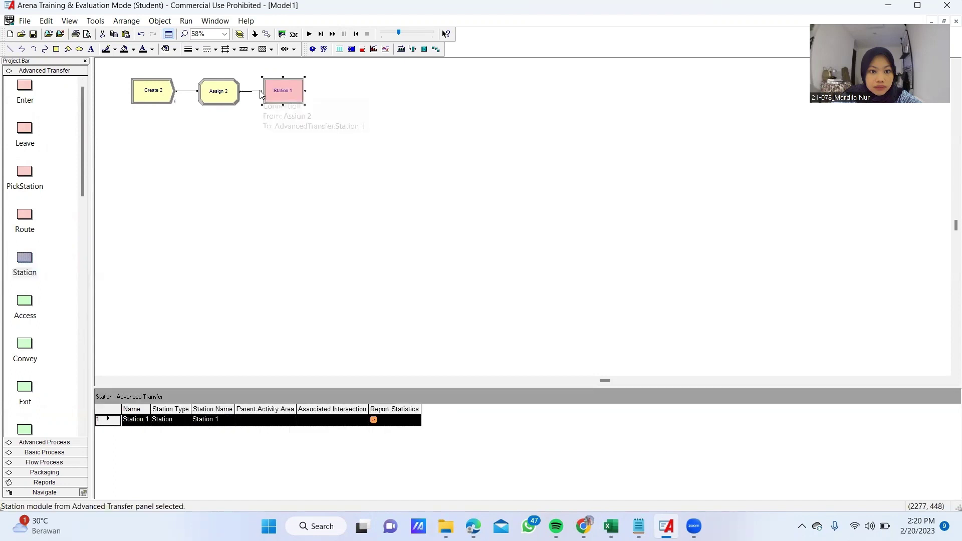
Step: Add three Process modules in series after the Station module, continuing the first row
left_click(65, 452)
scroll(22, 226, "down", 3)
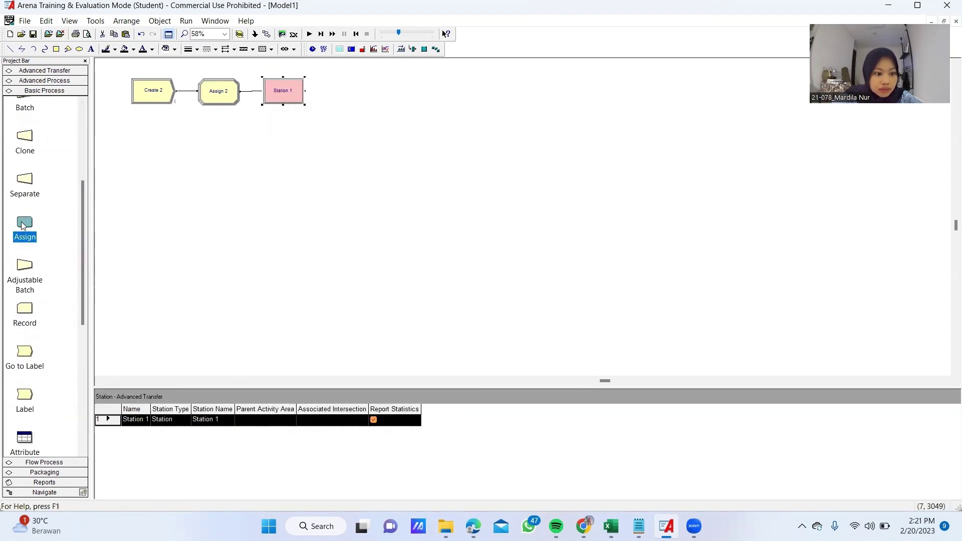
scroll(22, 226, "up", 5)
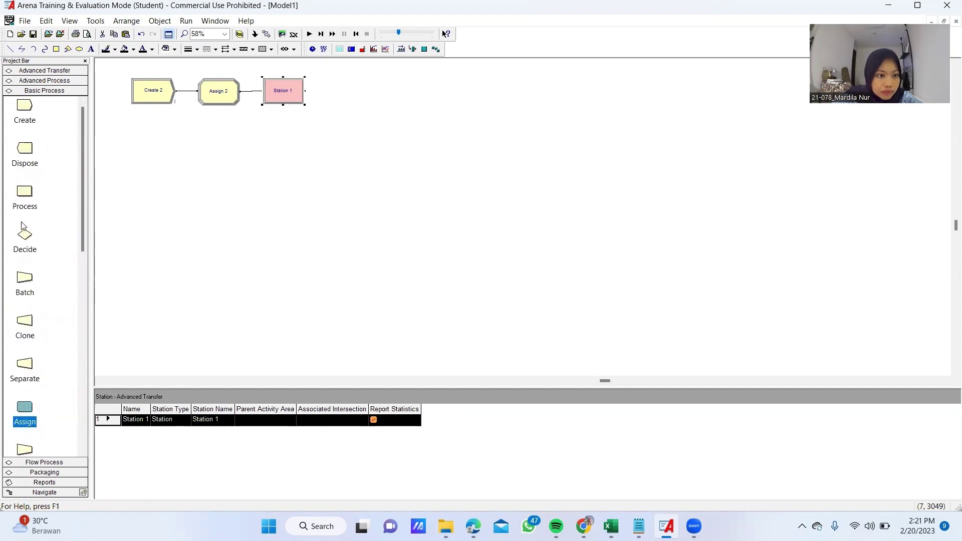
left_click_drag(30, 202, 323, 92)
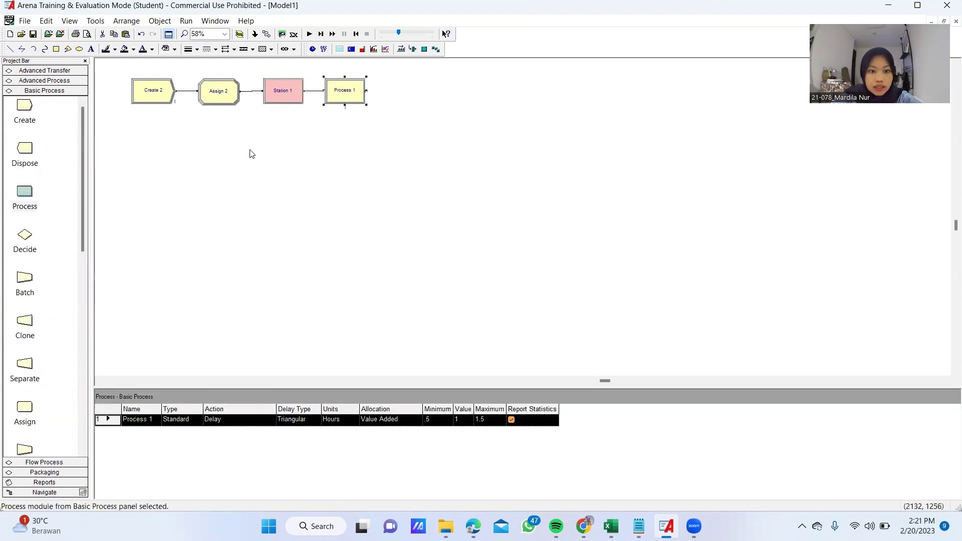
left_click(22, 207)
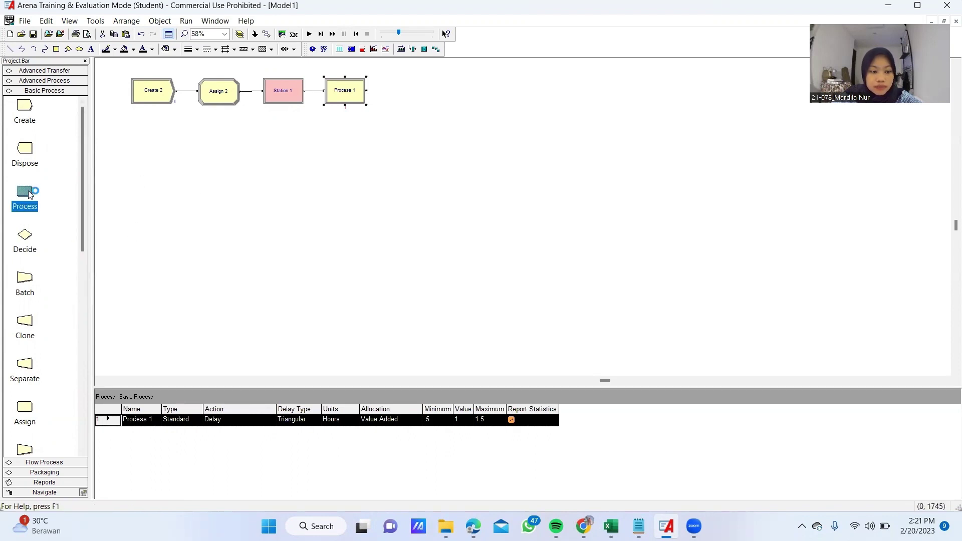
left_click_drag(29, 194, 387, 92)
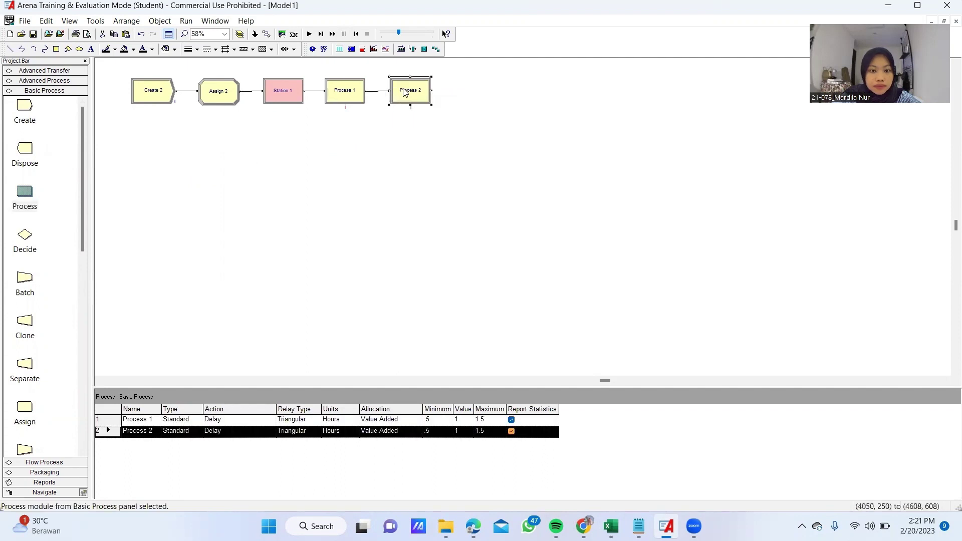
left_click(73, 194)
left_click_drag(155, 189, 453, 92)
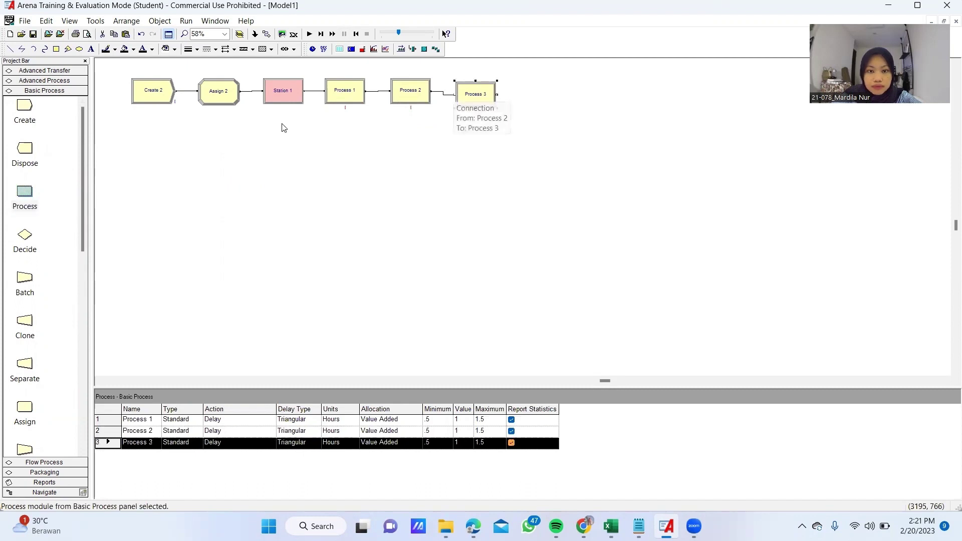
Step: Place a Route module below the third Process module and a second Station module beside it
left_click(44, 70)
left_click_drag(24, 223, 454, 137)
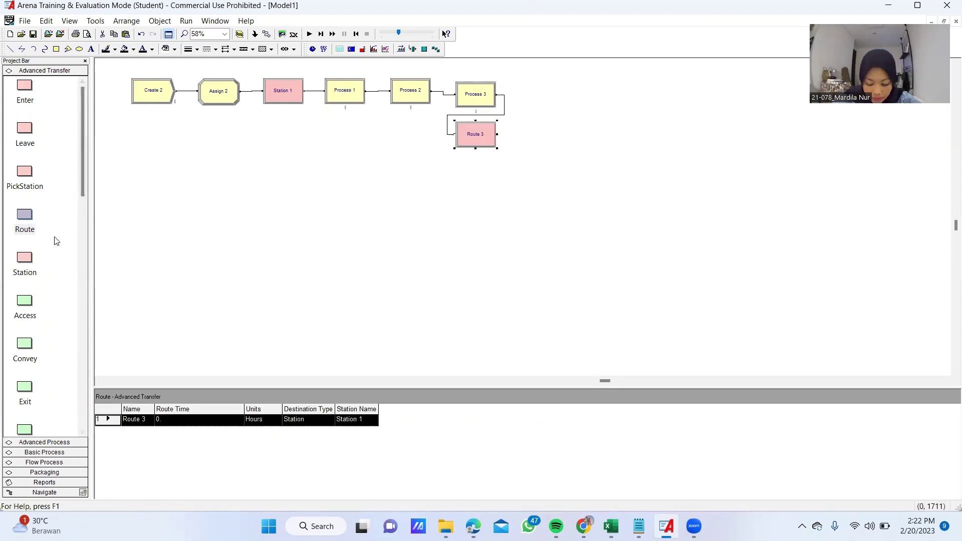
left_click(25, 263)
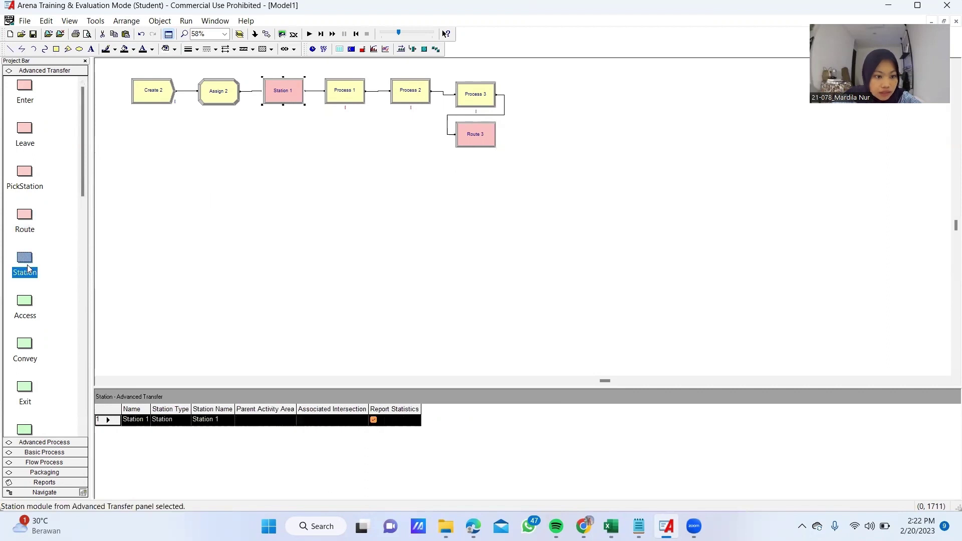
left_click_drag(26, 260, 512, 134)
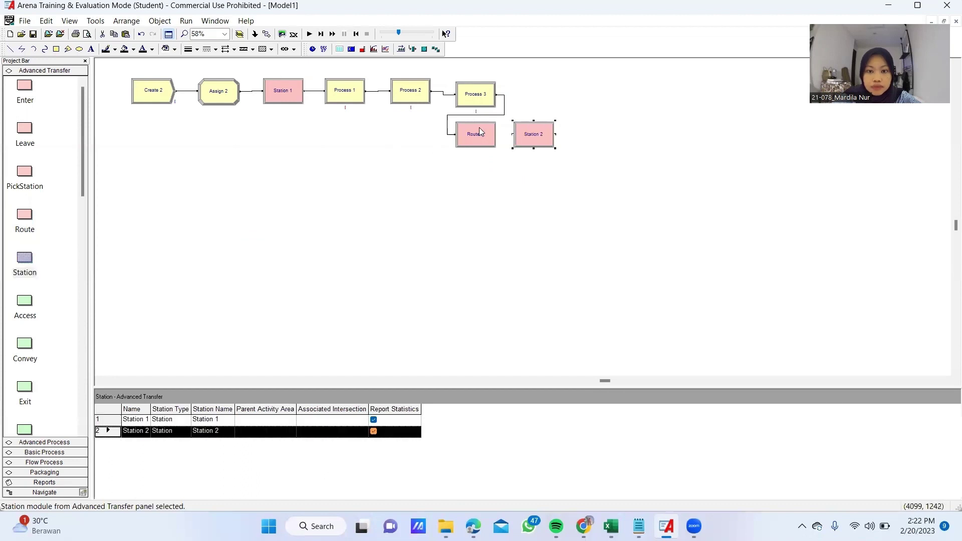
Step: Add three more Process modules in series after the second Station module in the second row
left_click(43, 452)
left_click_drag(29, 198, 576, 134)
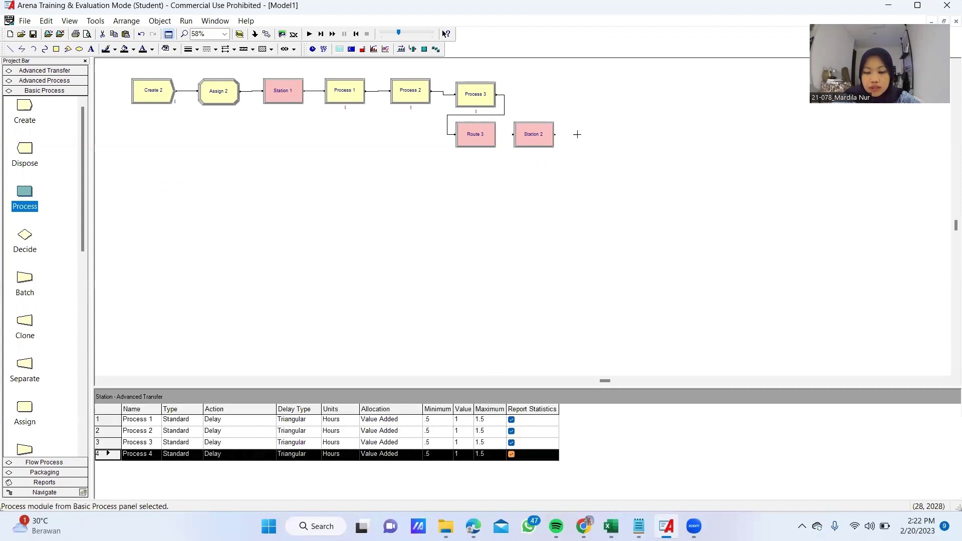
left_click(17, 205)
left_click_drag(27, 192, 550, 137)
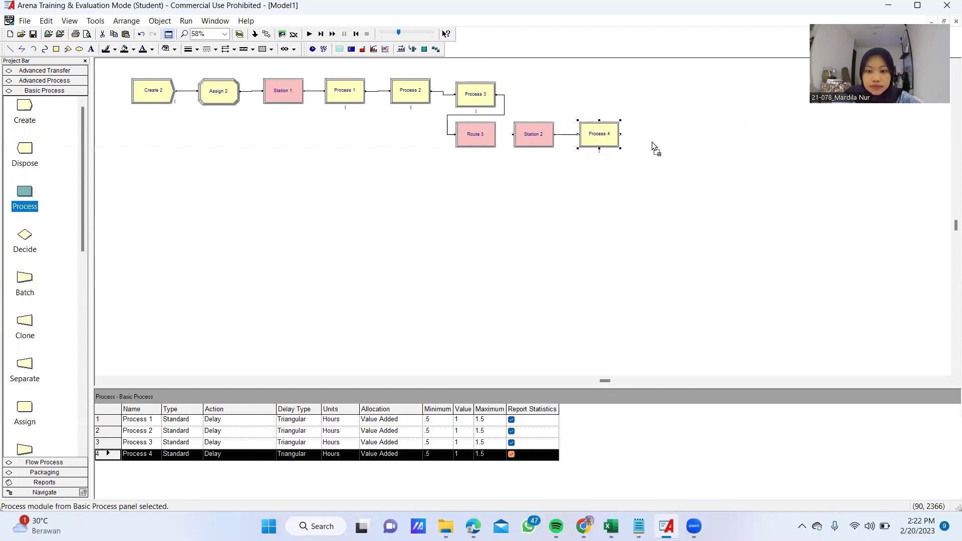
left_click_drag(656, 149, 638, 135)
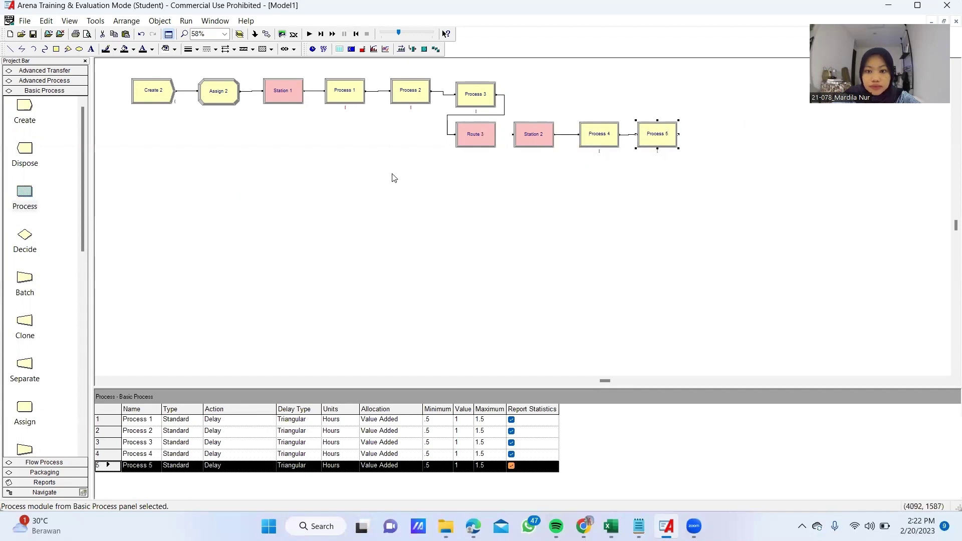
left_click(23, 195)
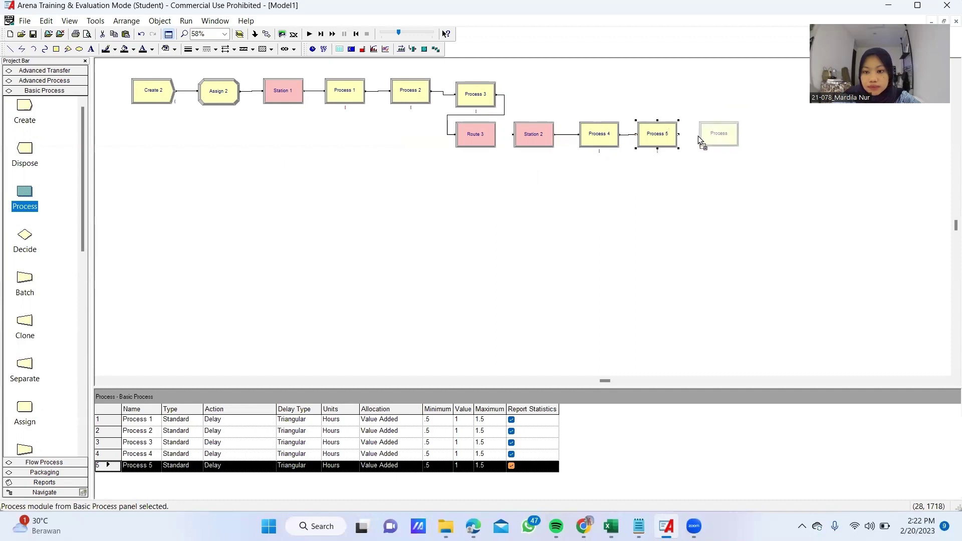
left_click(697, 136)
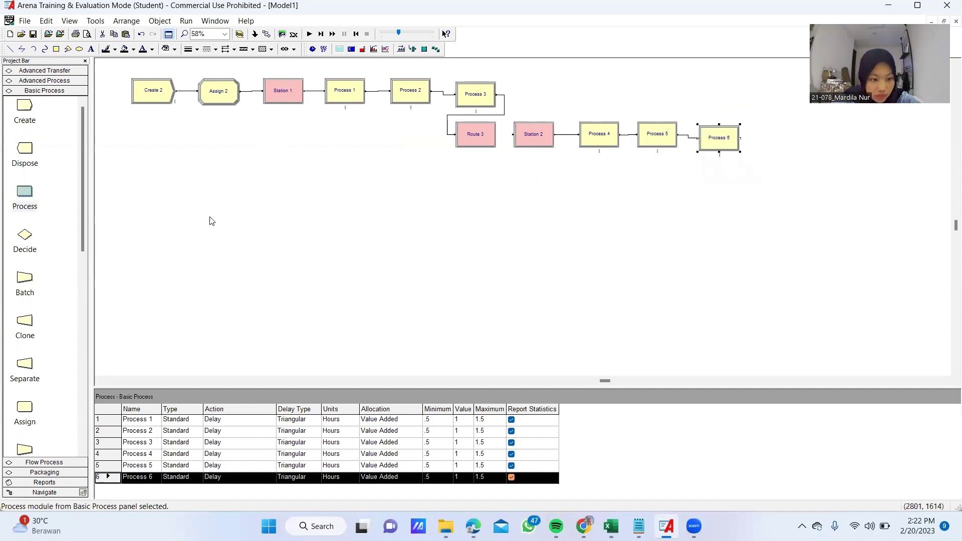
scroll(9, 317, "down", 5)
scroll(9, 317, "up", 3)
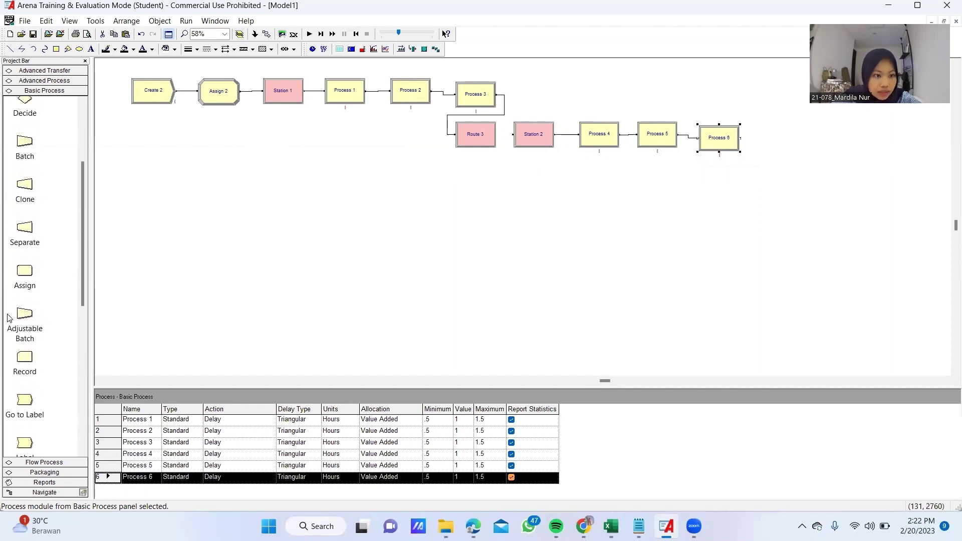
left_click(30, 329)
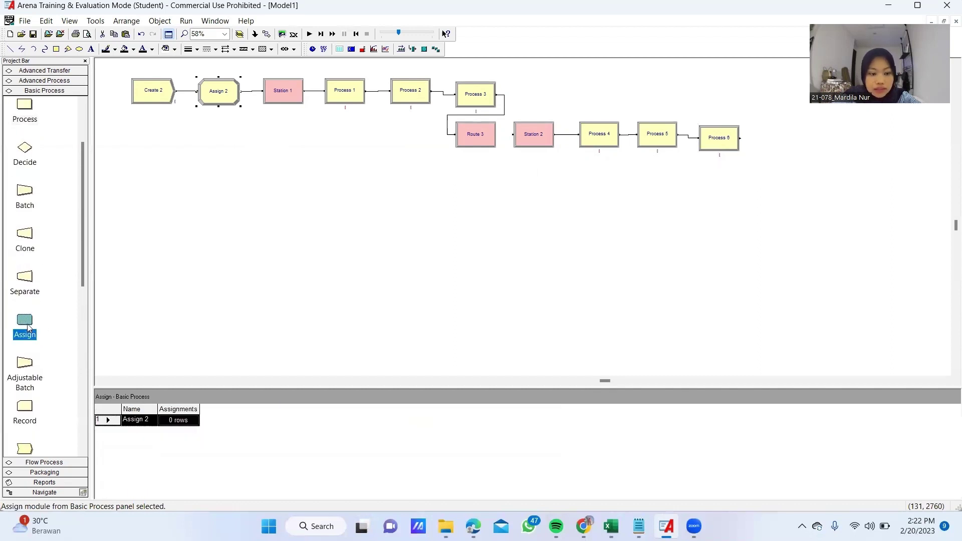
left_click_drag(26, 327, 703, 189)
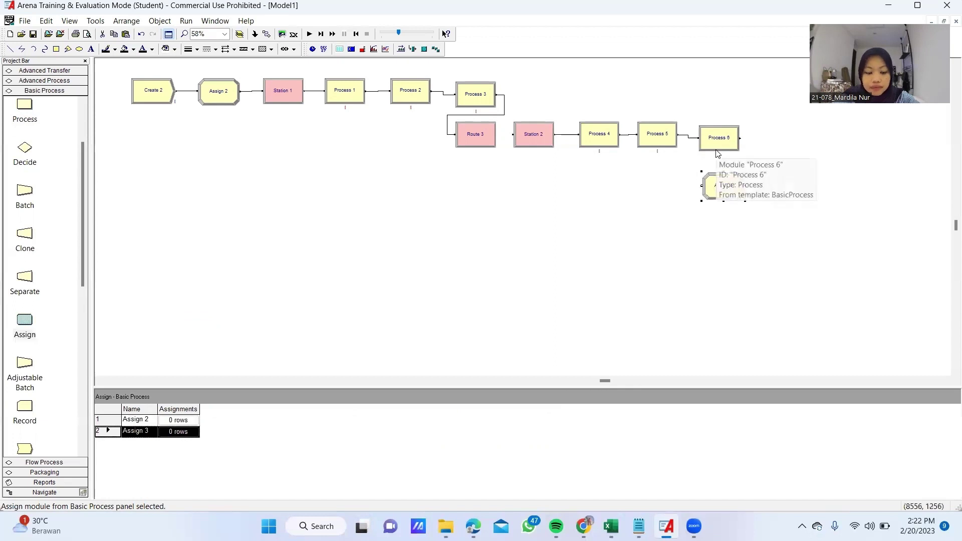
key("ctrl+z")
Step: Select the sixth Process module and place an Assign module below it so that the two are connected
double_click(722, 134)
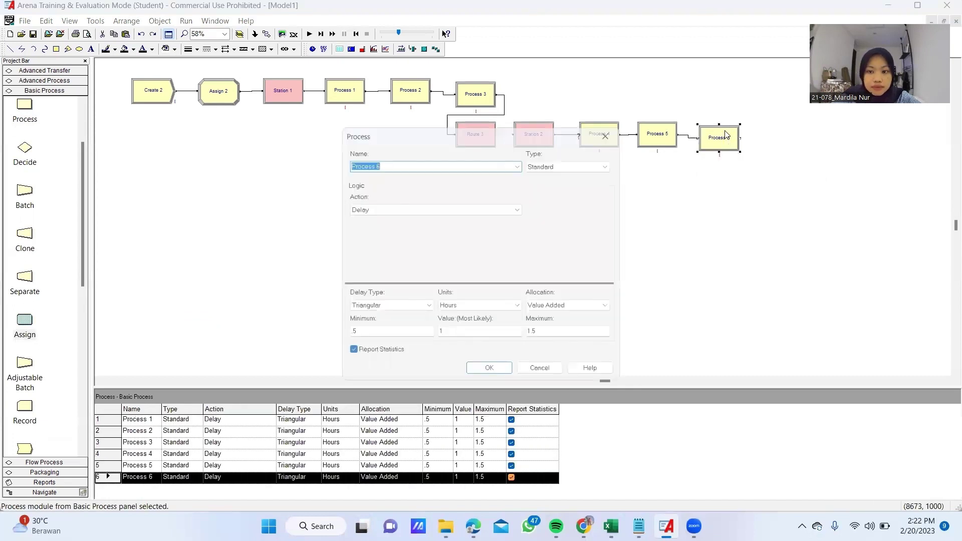
left_click(615, 128)
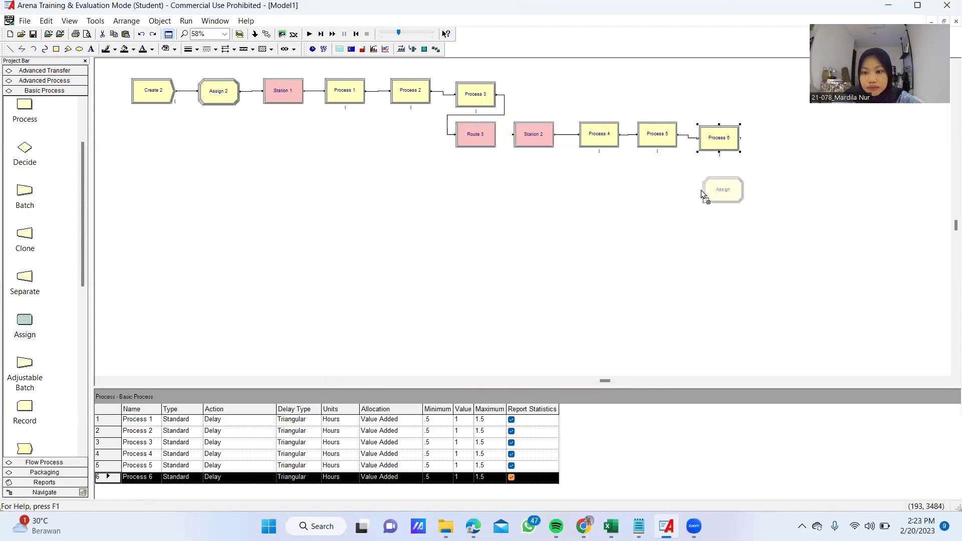
left_click(702, 191)
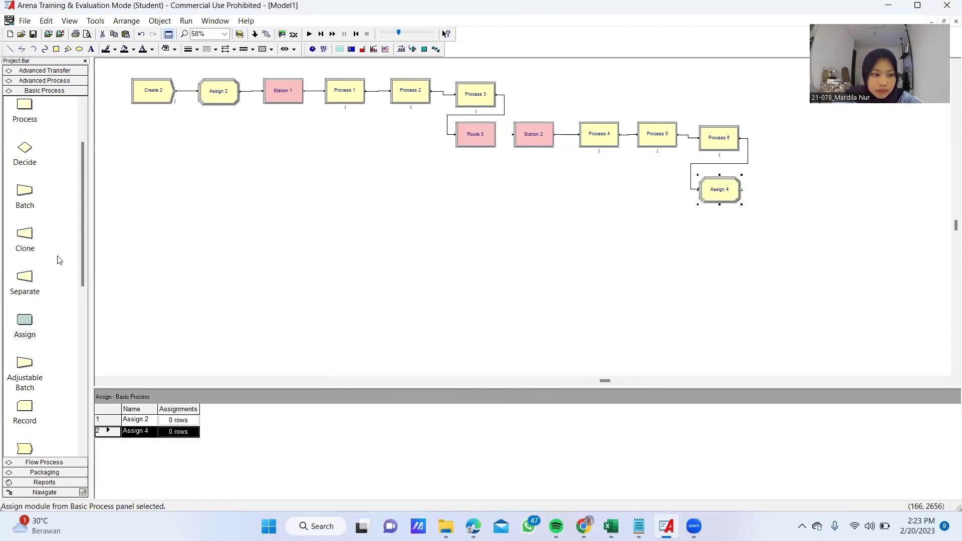
left_click_drag(84, 257, 84, 297)
left_click(24, 312)
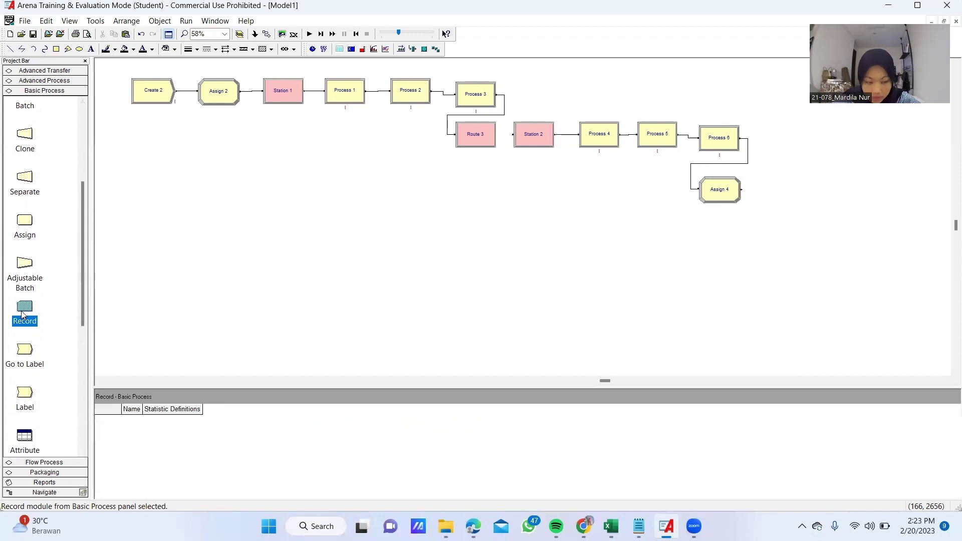
left_click_drag(26, 315, 616, 229)
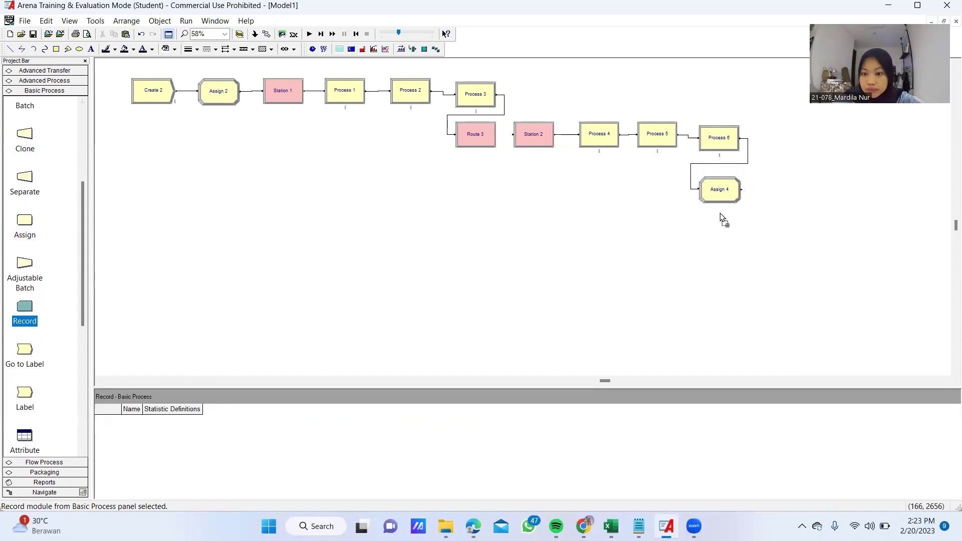
left_click_drag(720, 214, 701, 237)
left_click(713, 199)
key("ctrl+z")
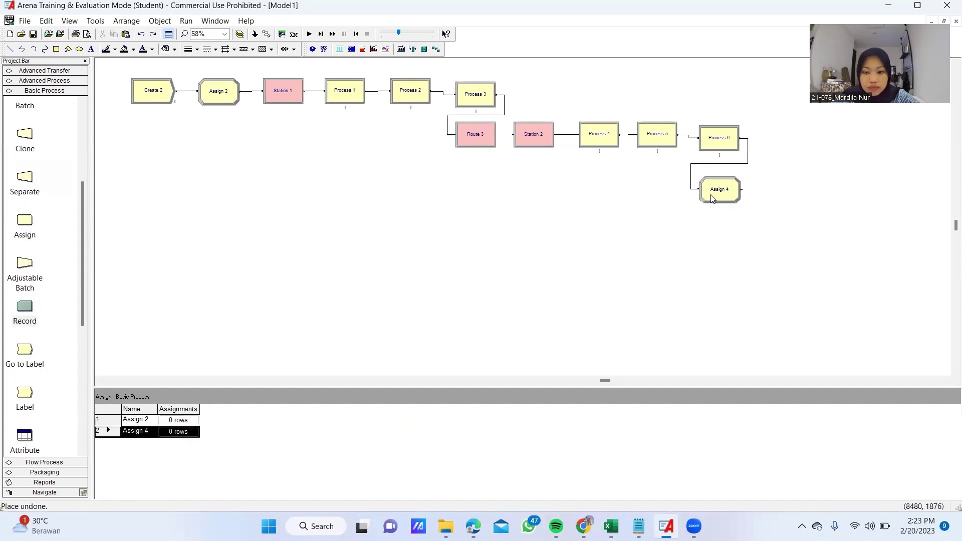
Step: Select the Assign module below the sixth Process module and place a connected Record module beneath it
left_click(713, 200)
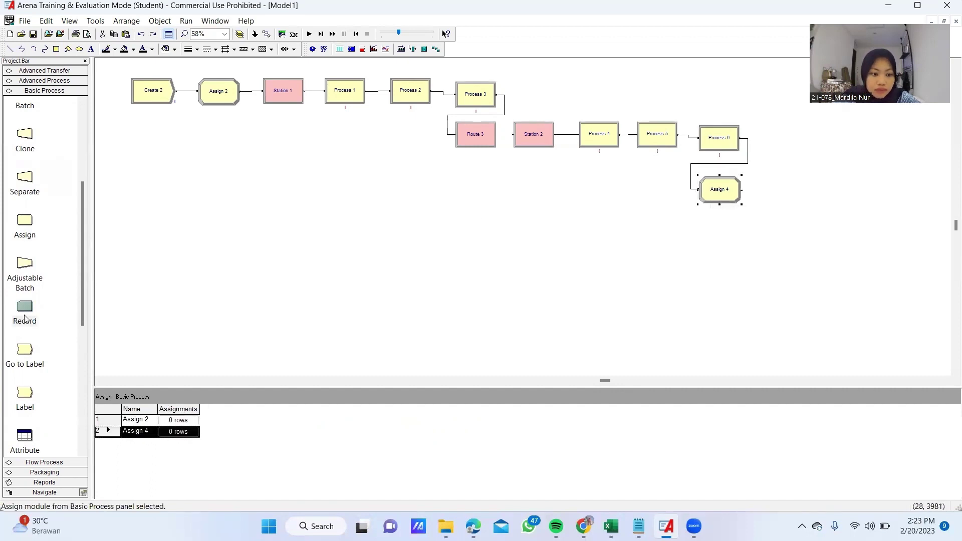
left_click_drag(26, 319, 700, 231)
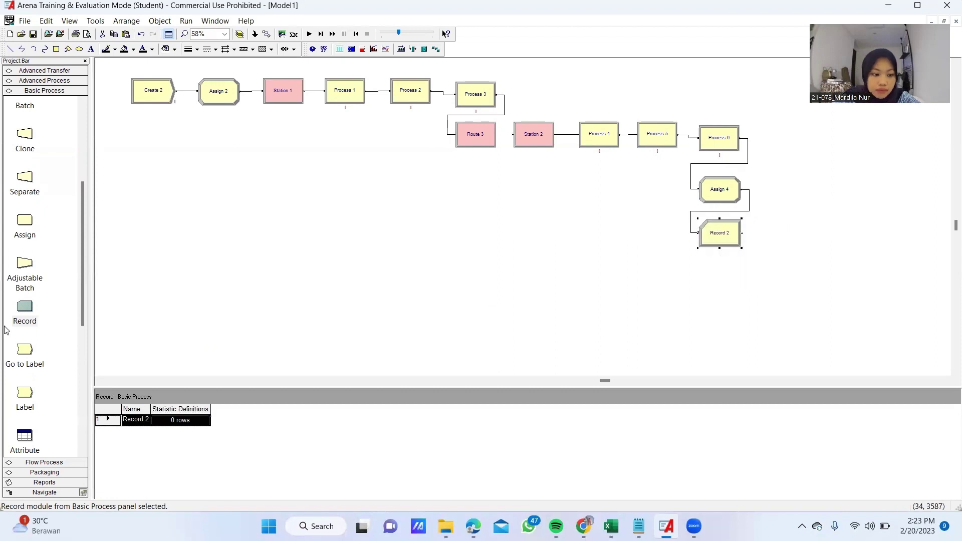
scroll(38, 318, "up", 5)
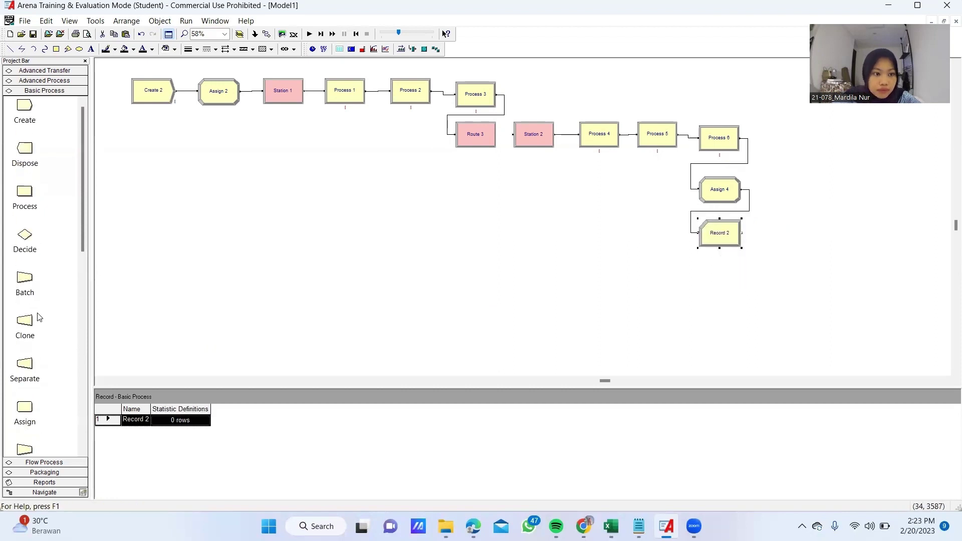
left_click(25, 151)
left_click_drag(24, 154, 696, 275)
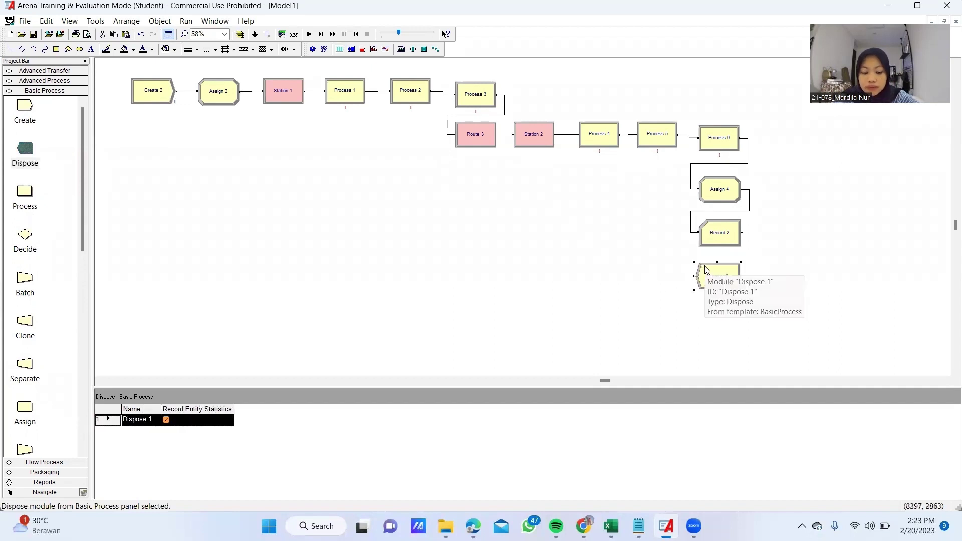
key("Delete")
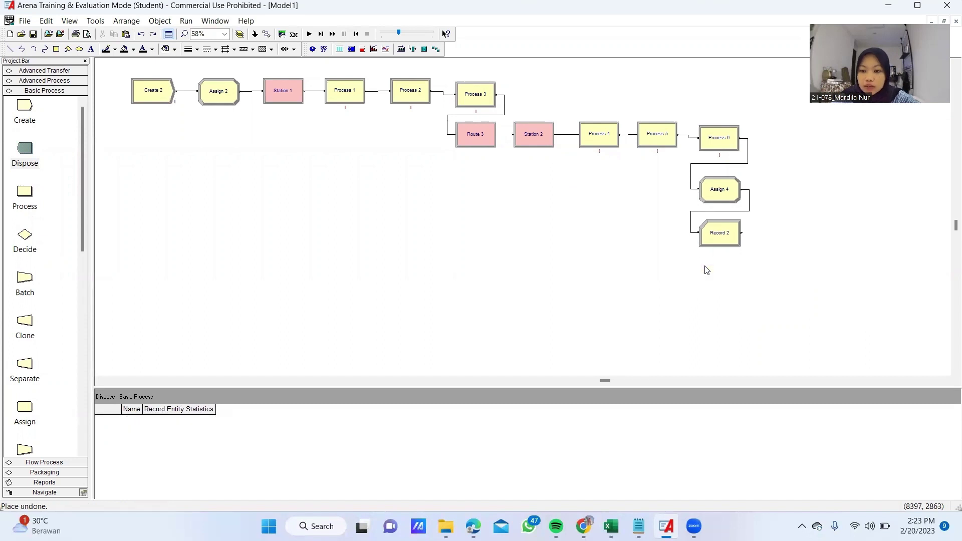
Step: Select the Record module and place a connected Dispose module below it to end the model flow
left_click(712, 228)
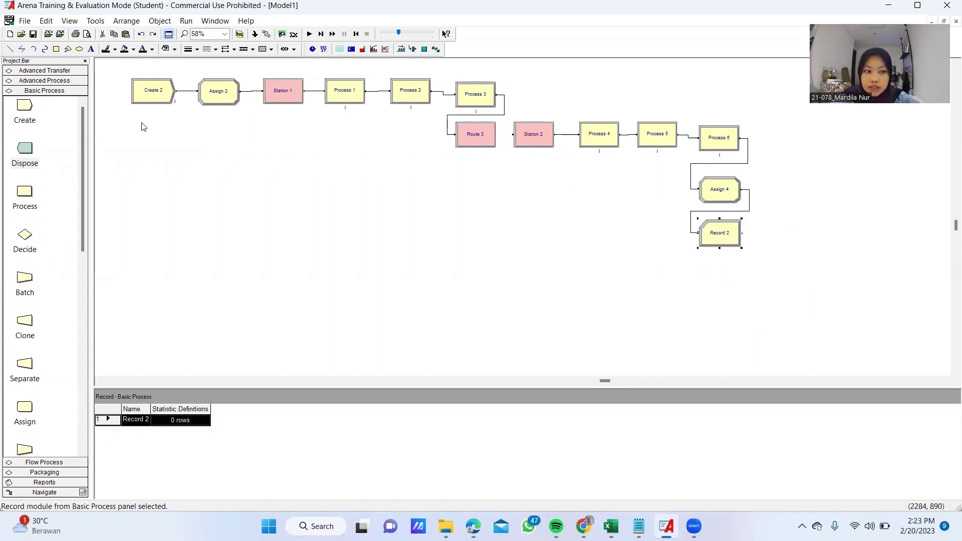
left_click_drag(27, 146, 701, 283)
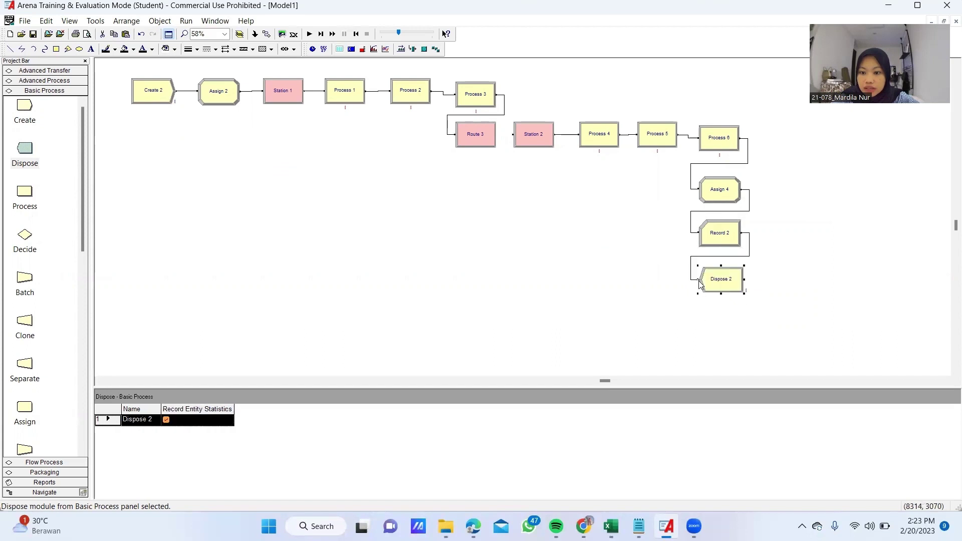
left_click(762, 298)
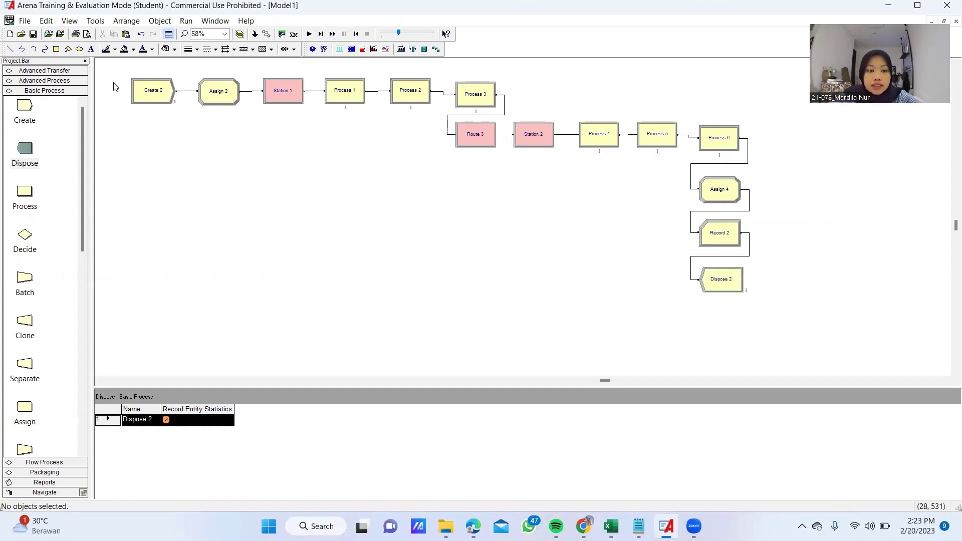
Step: Name the Create module Kedatangan Bahan Baku, with arrival time units in Minutes and Max Arrivals set to 1
left_click(151, 92)
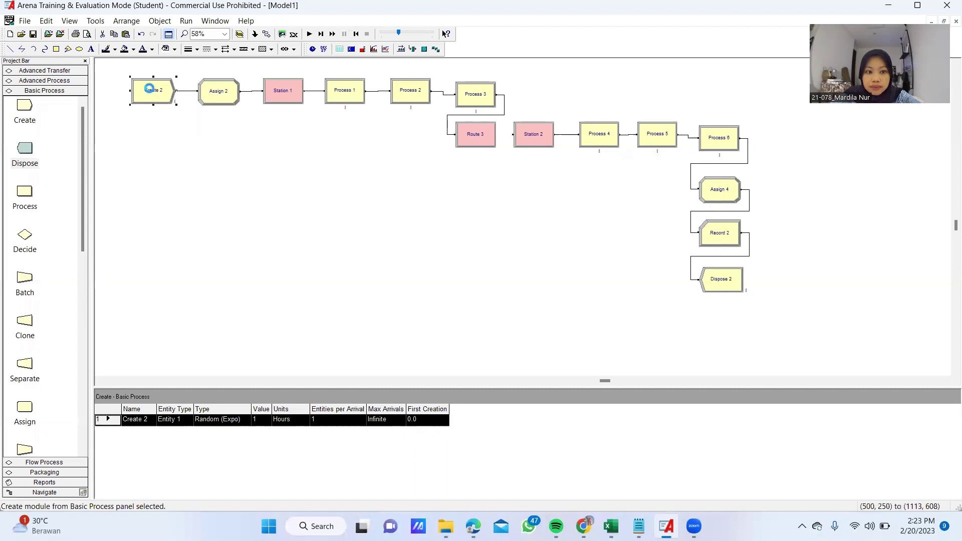
double_click(151, 92)
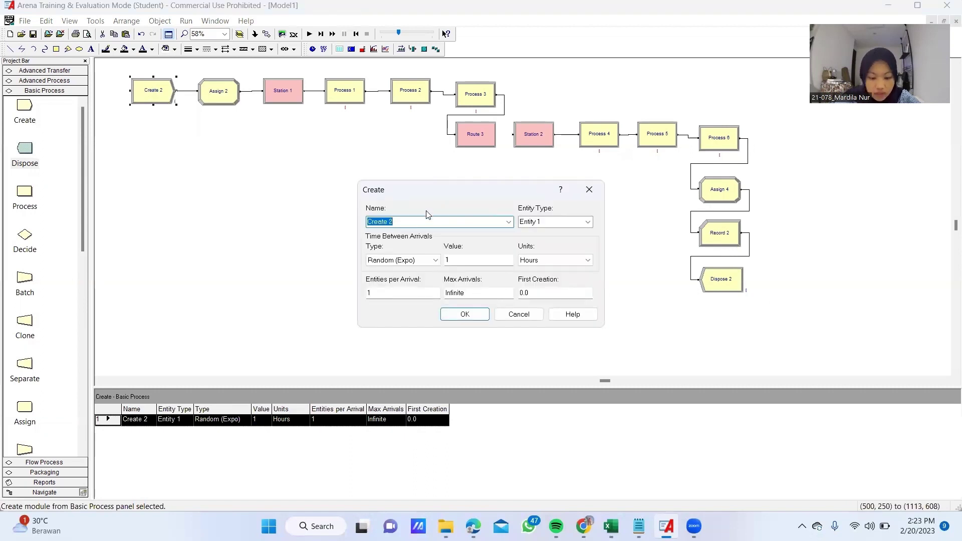
type("Kedatangan")
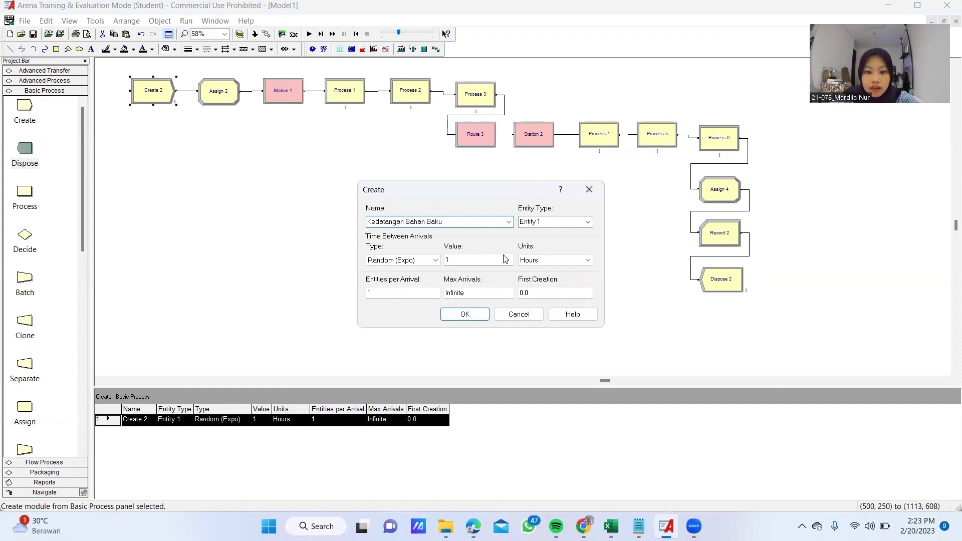
left_click(552, 260)
left_click(554, 279)
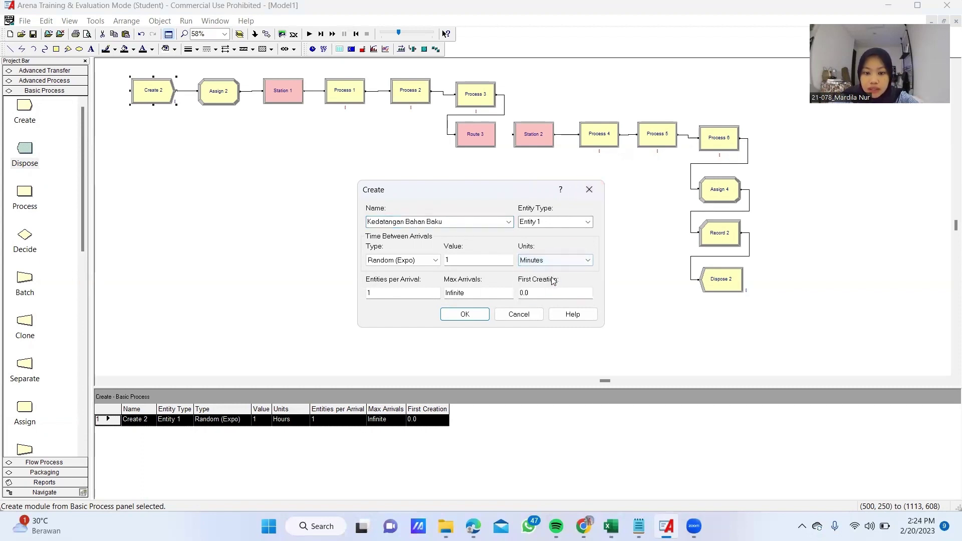
left_click(475, 294)
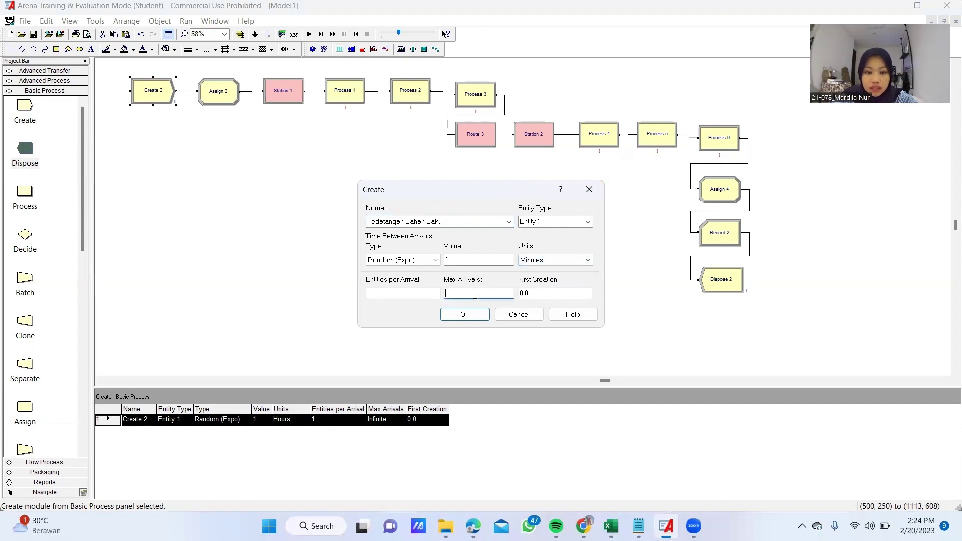
type("1")
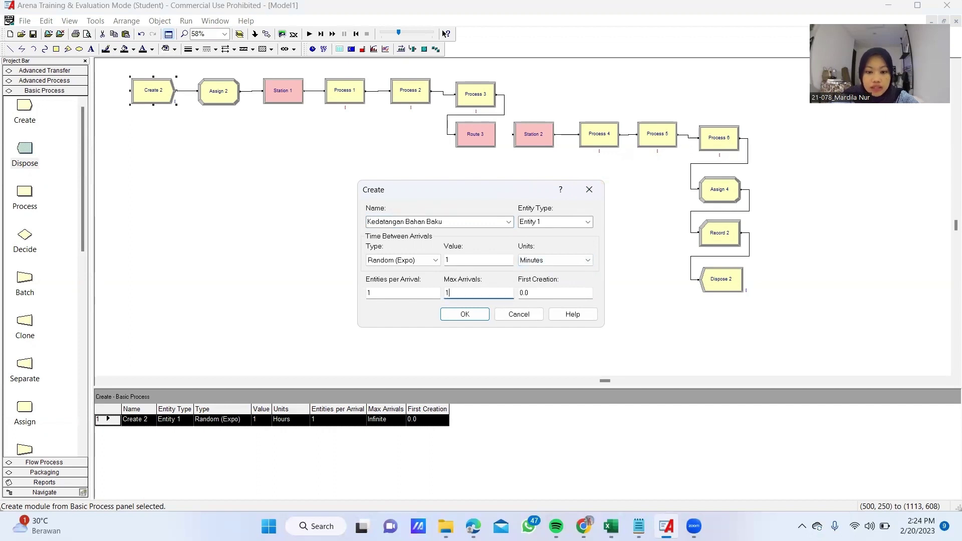
left_click(465, 314)
Step: Rename the Assign module after the Create module as Pengolahan and open a new assignment for it
left_click(229, 96)
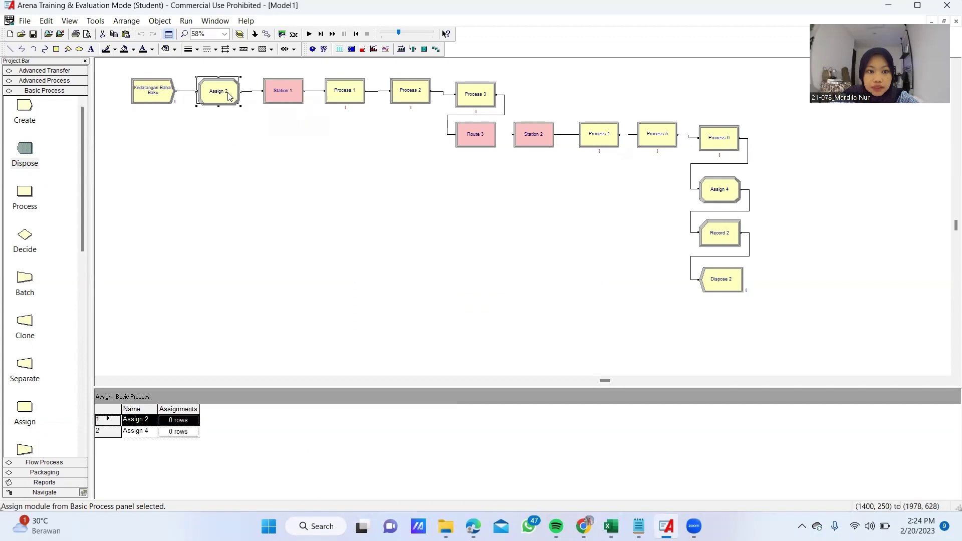
double_click(229, 96)
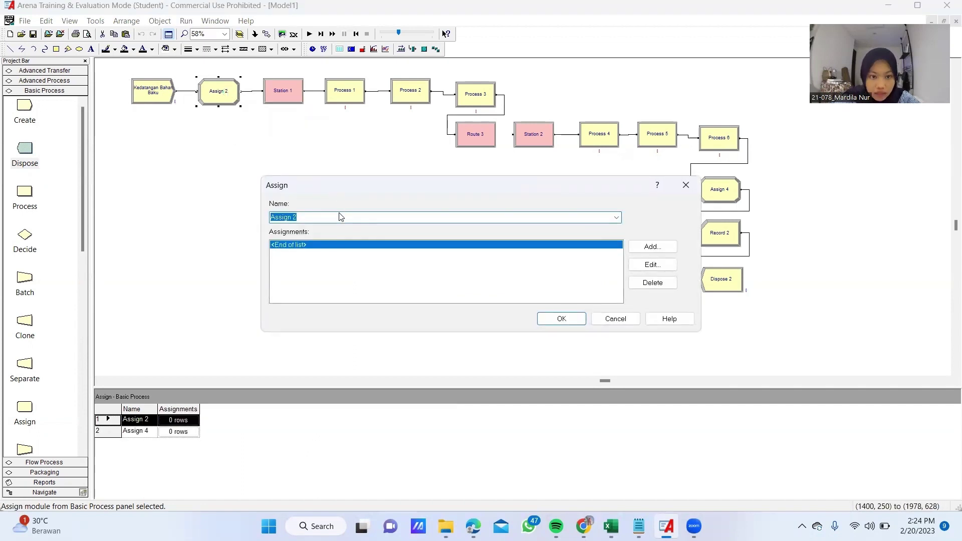
type("Pengolahan")
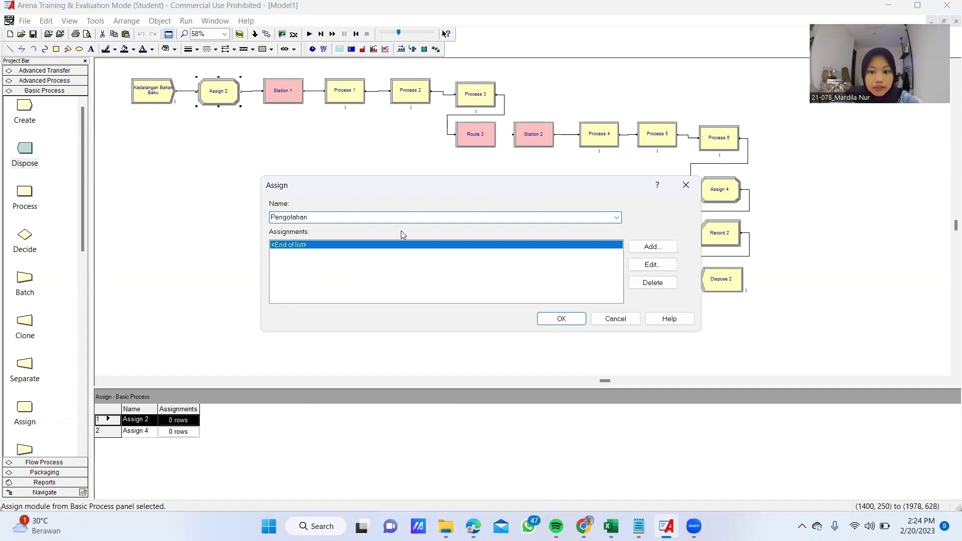
left_click(663, 247)
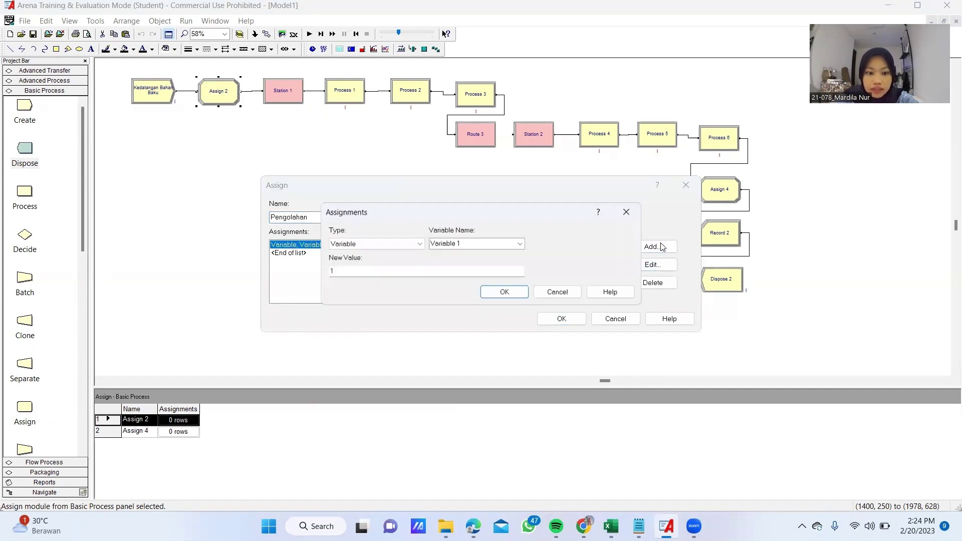
left_click(414, 244)
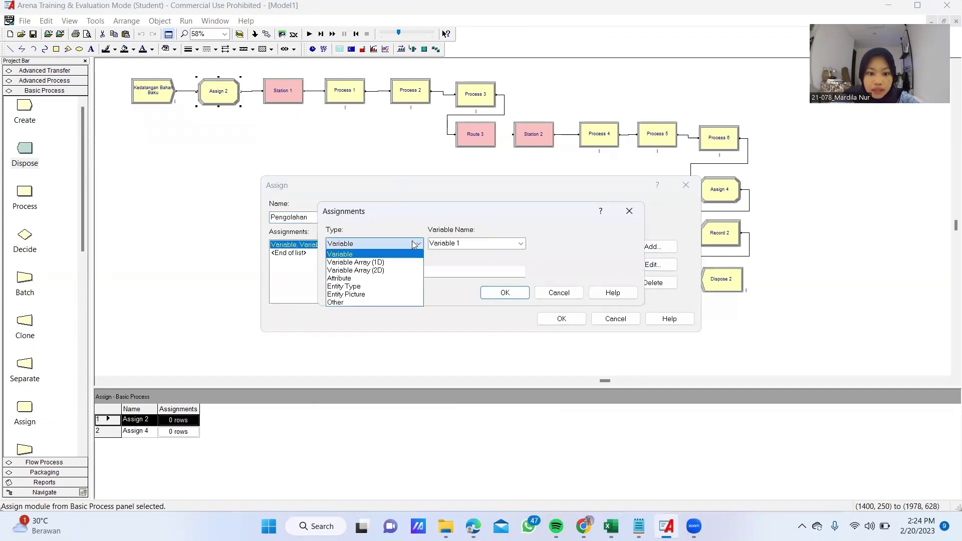
left_click(368, 289)
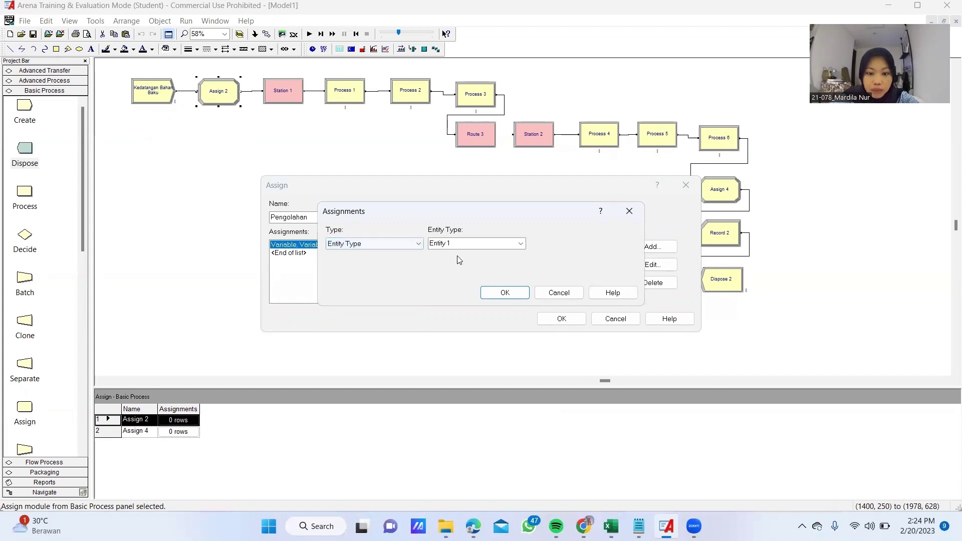
left_click(487, 243)
left_click(521, 244)
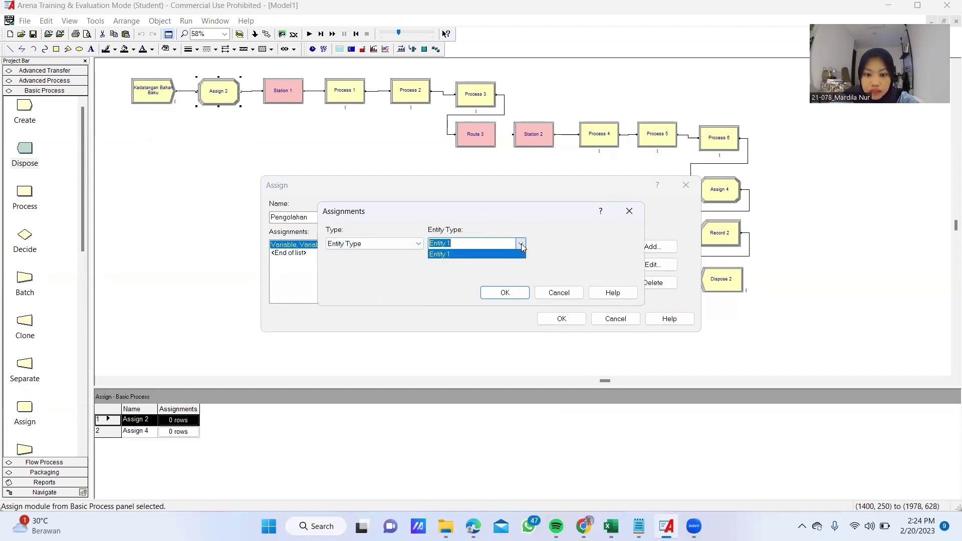
left_click(403, 246)
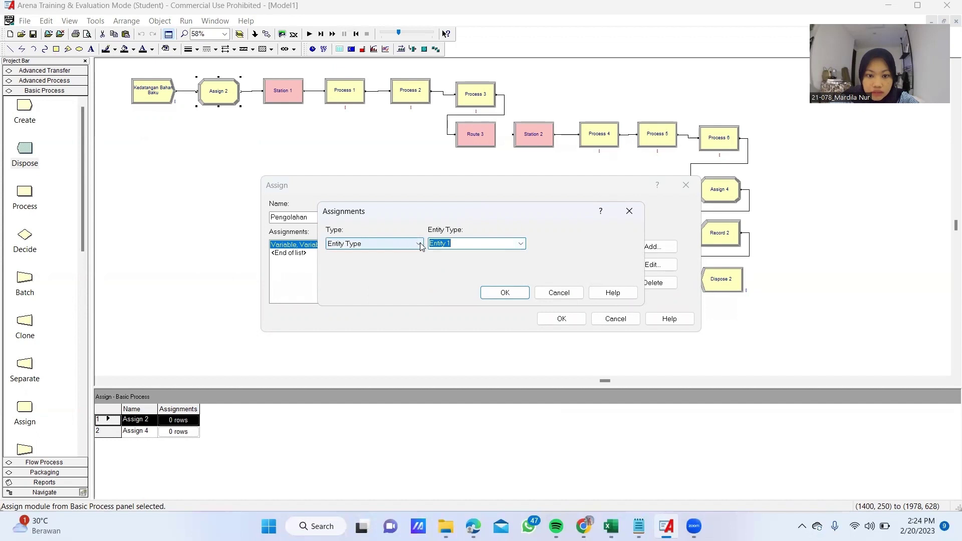
Step: Set the new assignment to type Entity Picture with the picture Picture.Box
left_click(421, 244)
left_click(401, 296)
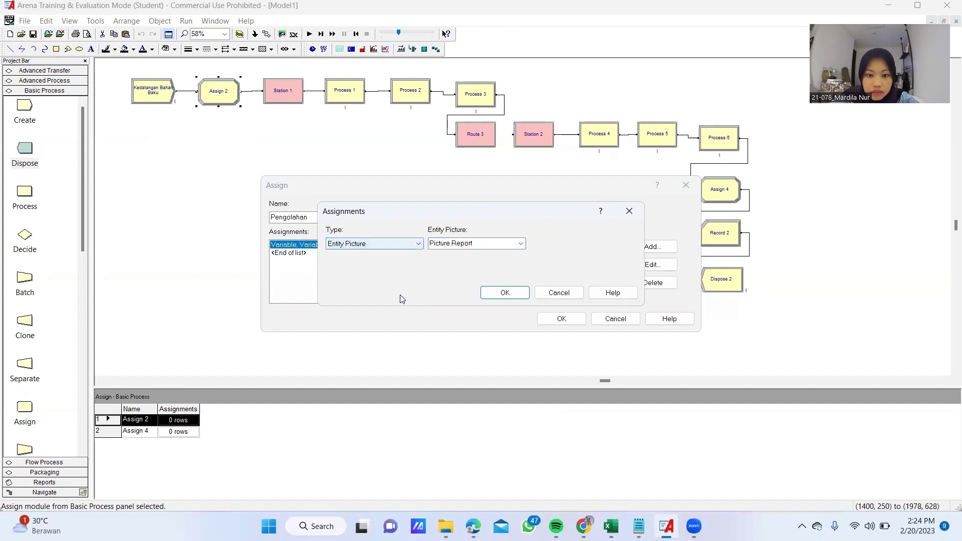
left_click(524, 248)
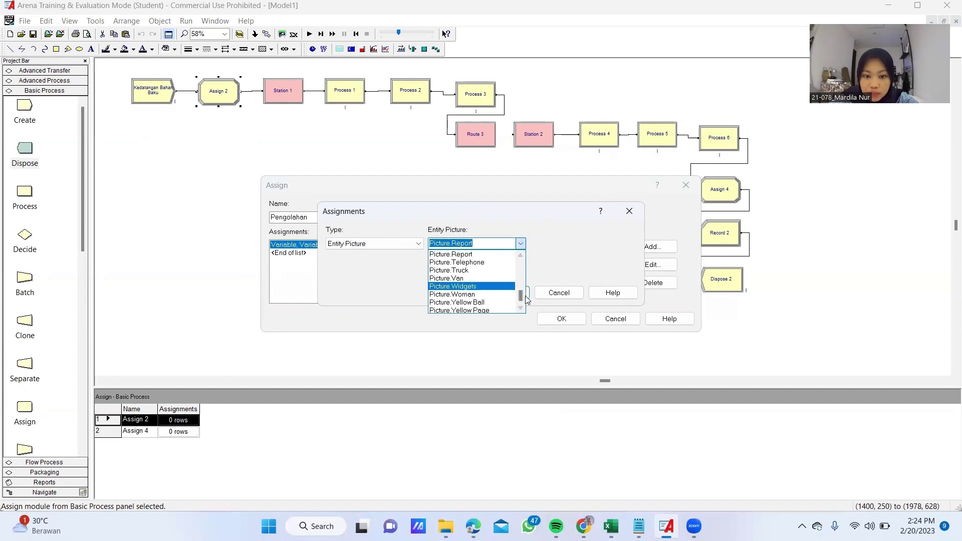
left_click_drag(522, 298, 521, 272)
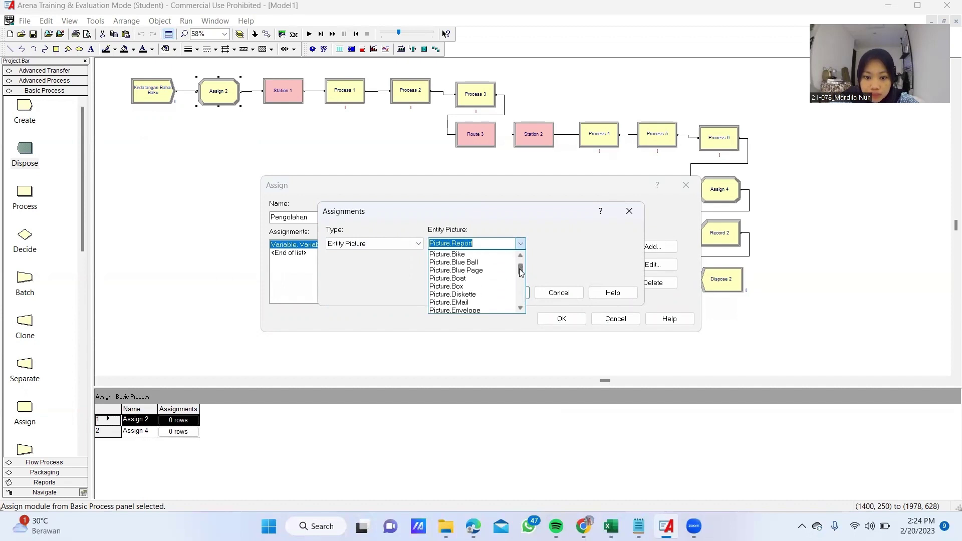
left_click(466, 287)
left_click(504, 292)
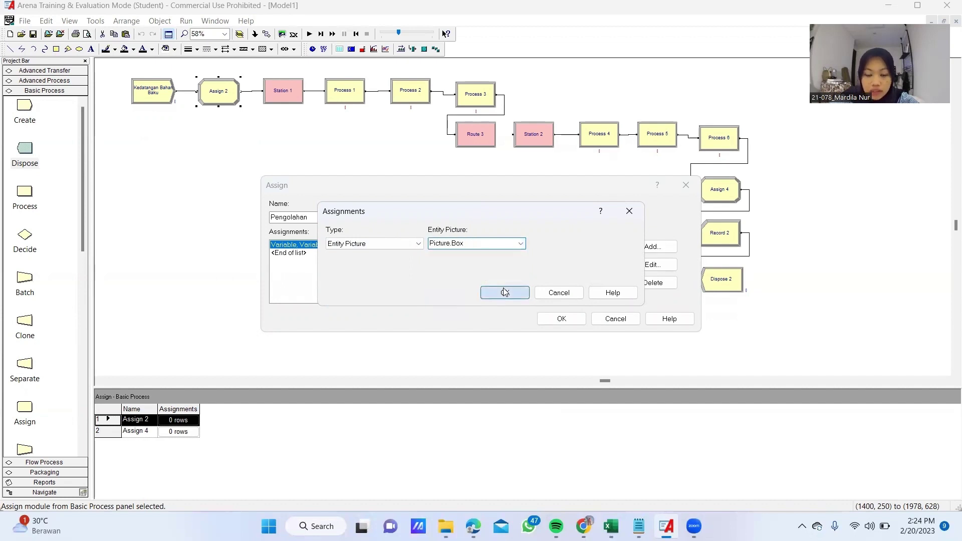
Step: Accept the Pengolahan assignment settings and name the Station 1 module Pengolahan Kayu, with type Station and station name Station 1
left_click(569, 320)
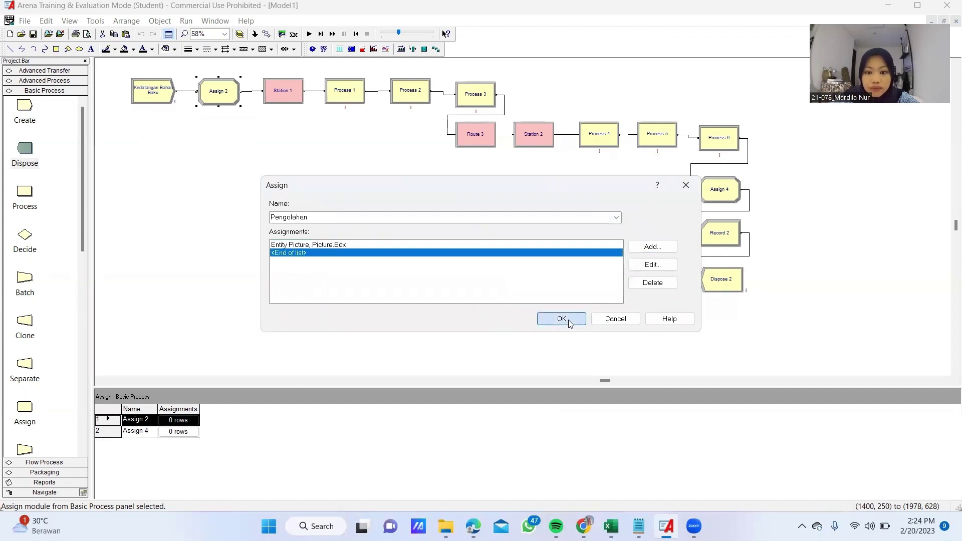
left_click(284, 91)
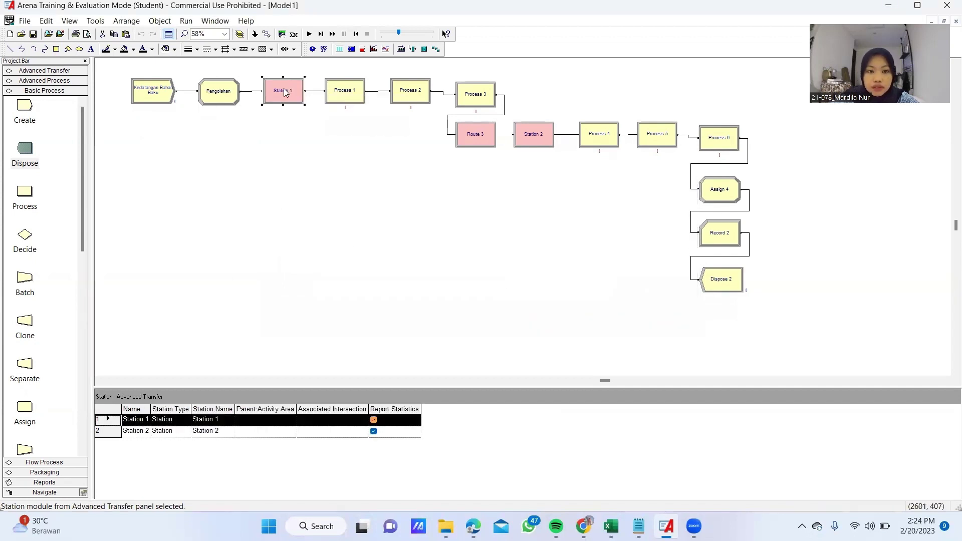
double_click(283, 92)
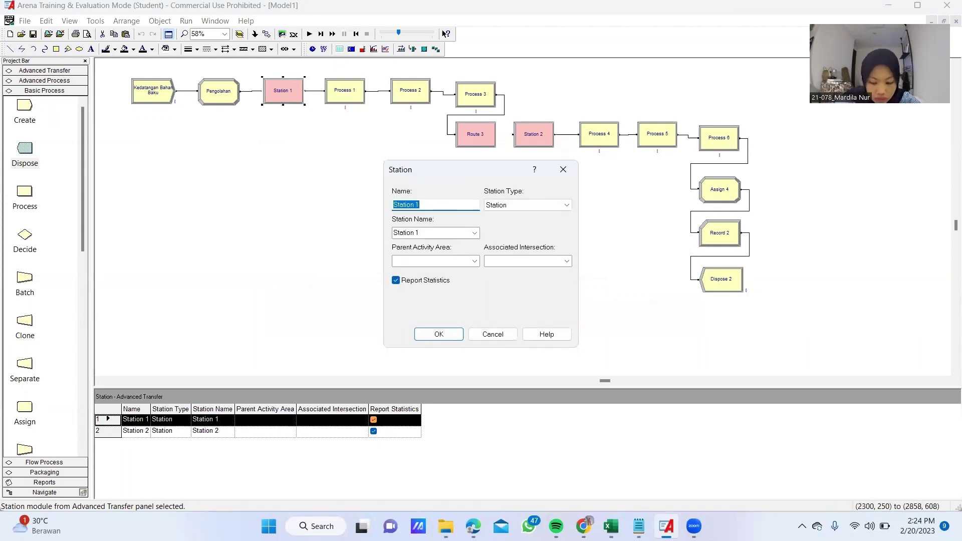
type("Pengolahan Kayu")
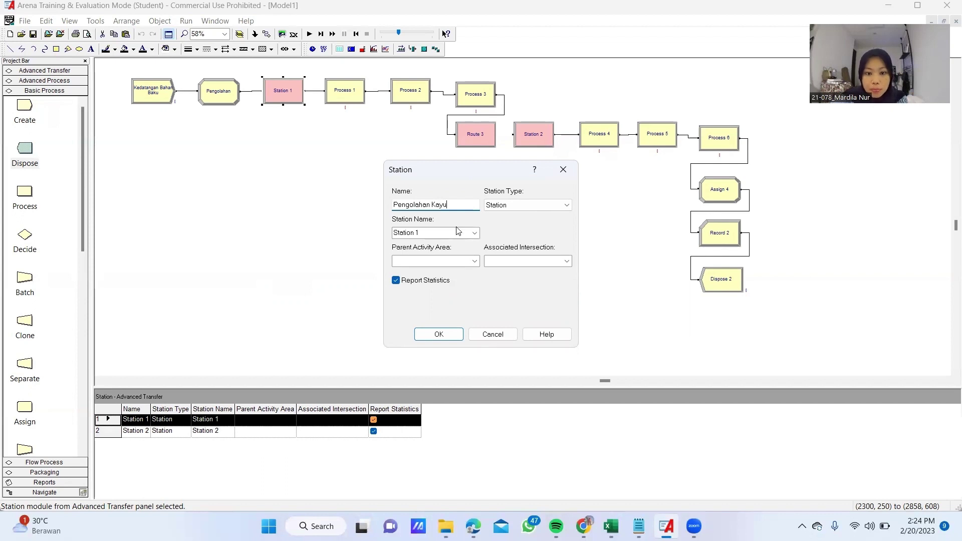
left_click(471, 235)
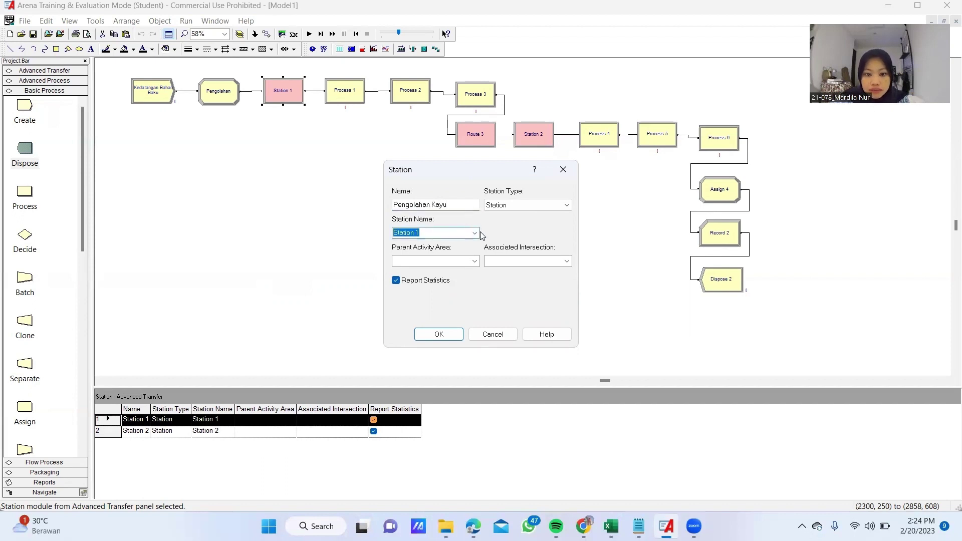
left_click(474, 233)
left_click(474, 233)
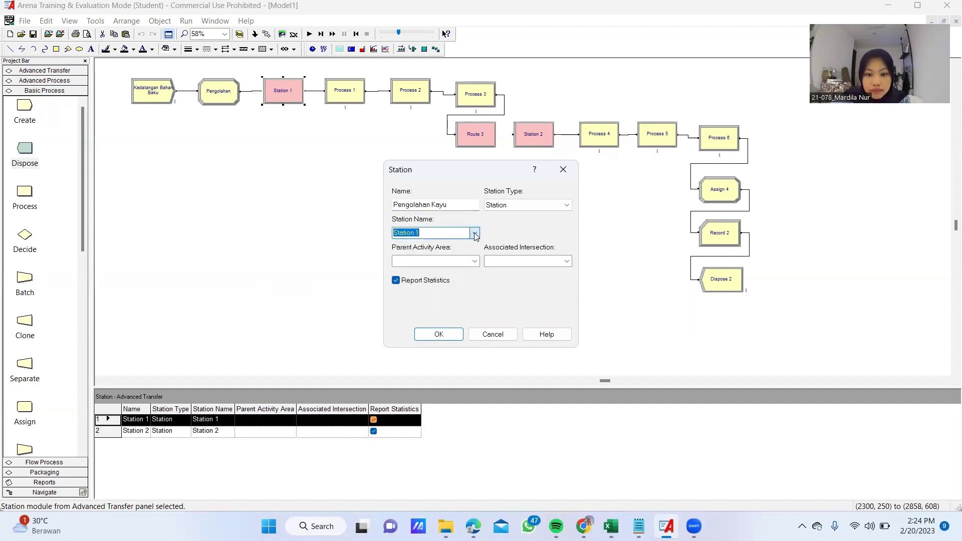
left_click(565, 205)
left_click(565, 206)
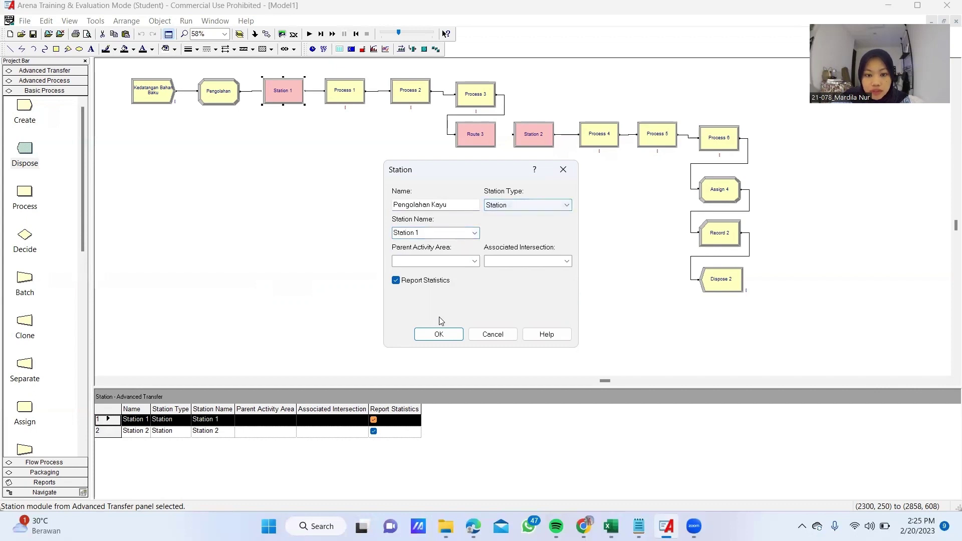
left_click(438, 335)
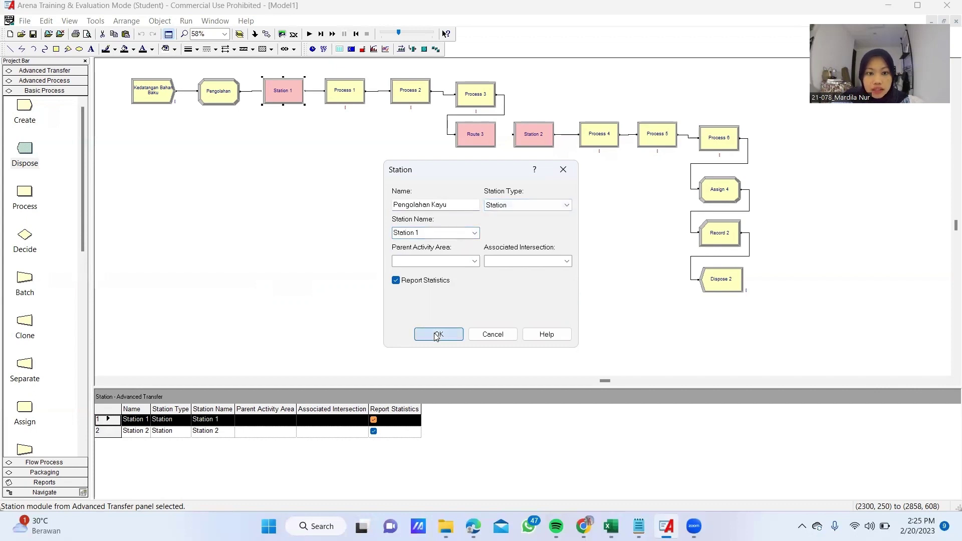
Step: Select the Process 1 module, launch Input Analyzer and create a new document there
left_click(336, 92)
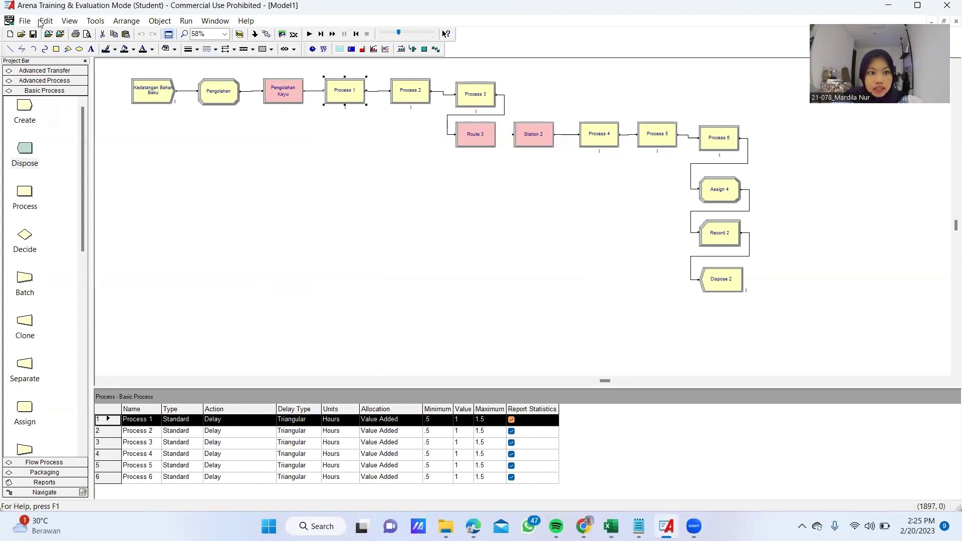
left_click(95, 21)
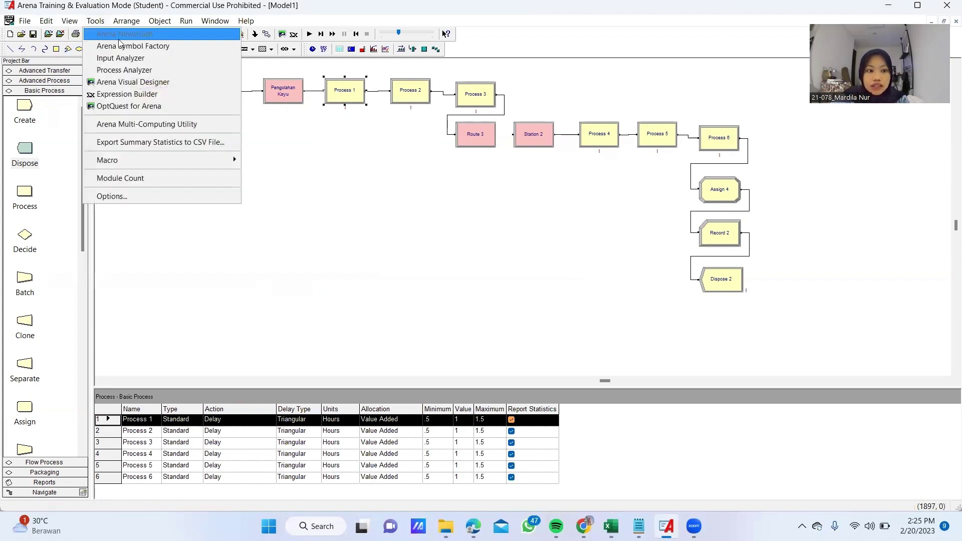
left_click(142, 60)
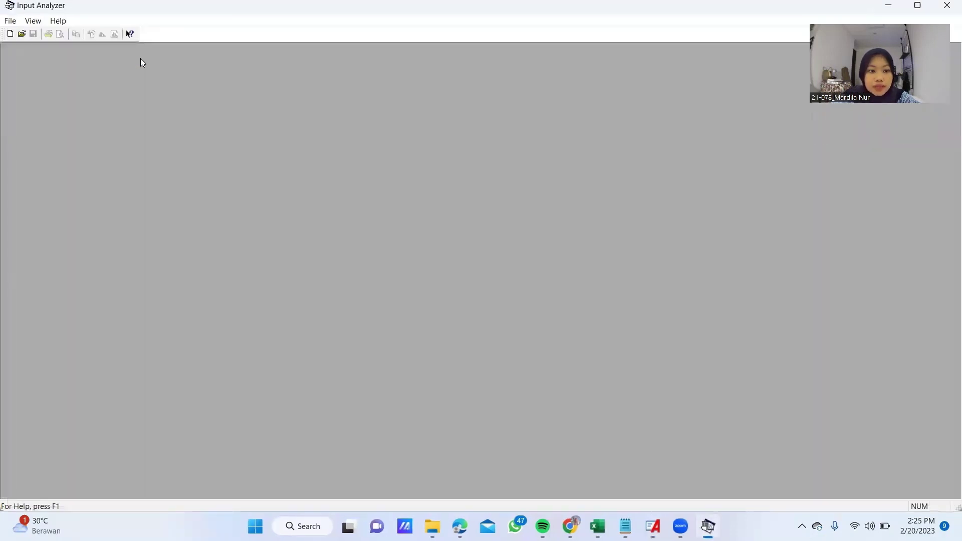
left_click(11, 21)
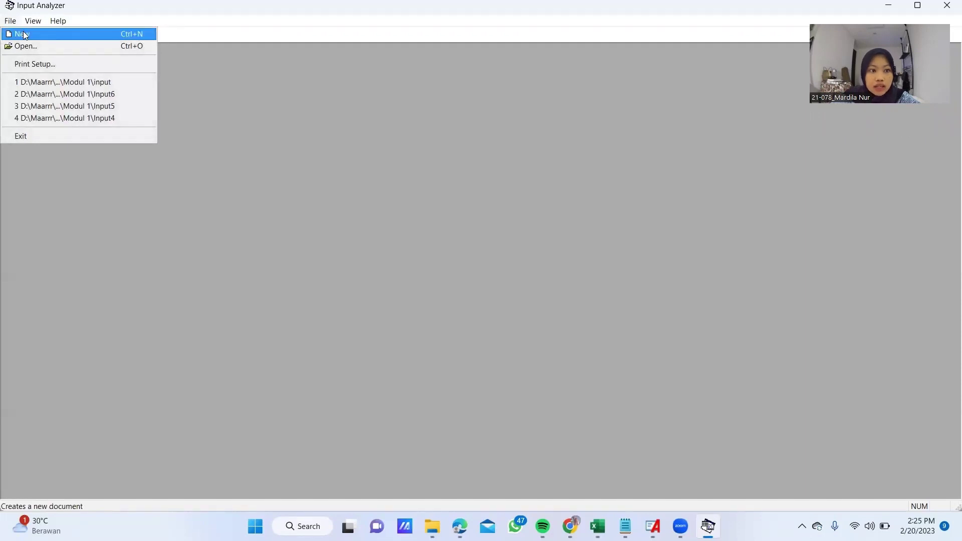
left_click(24, 35)
Step: Load the existing data file 1 from the Desktop folder Produksi Meja PT. Jidar into the new document
left_click(14, 23)
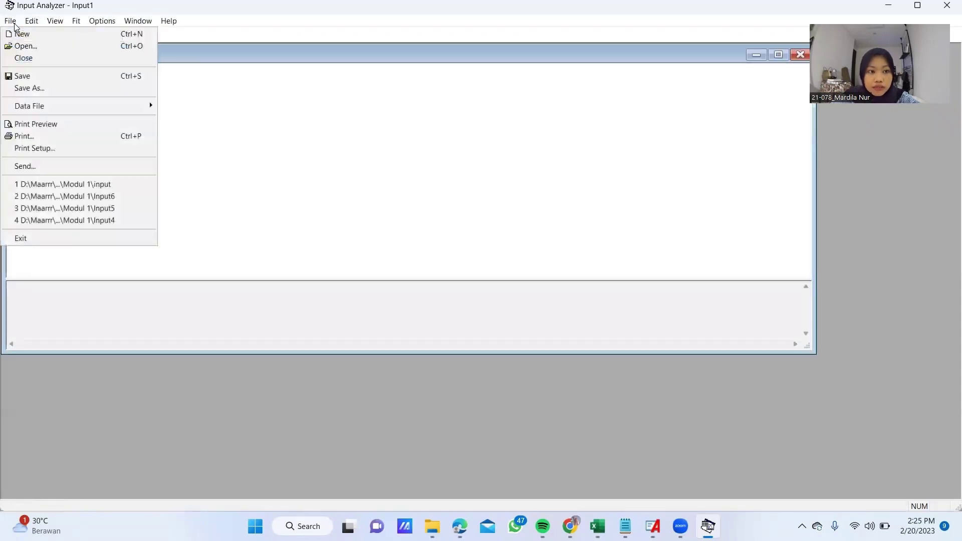
mouse_move(36, 112)
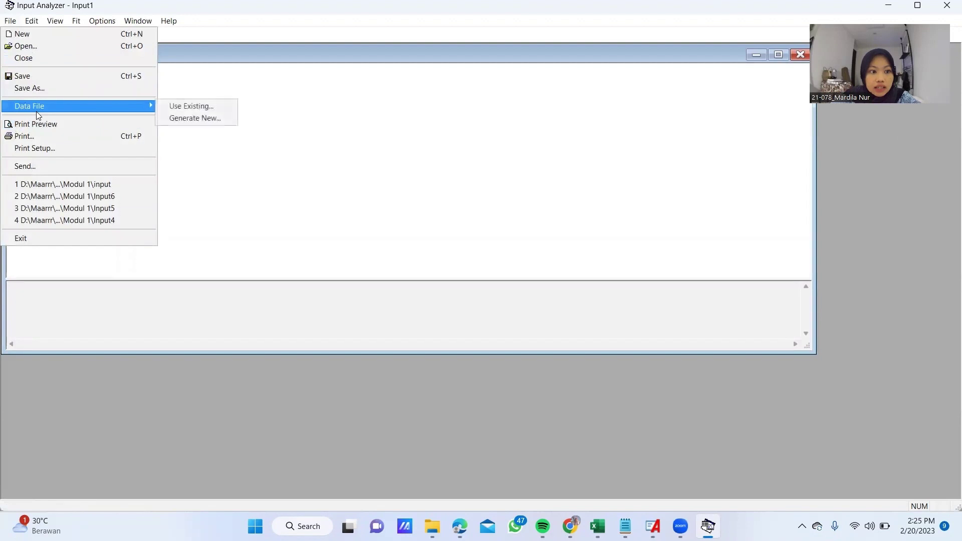
left_click(179, 108)
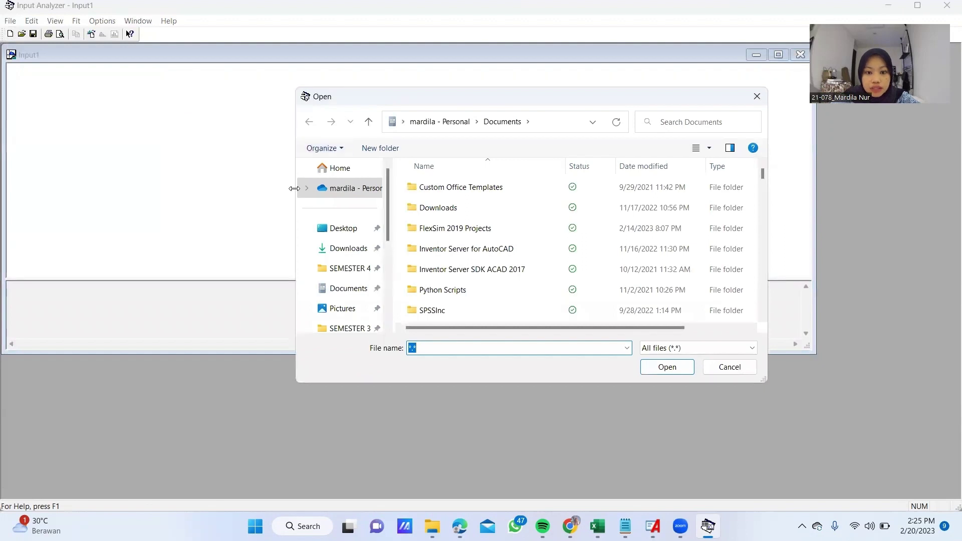
left_click(350, 232)
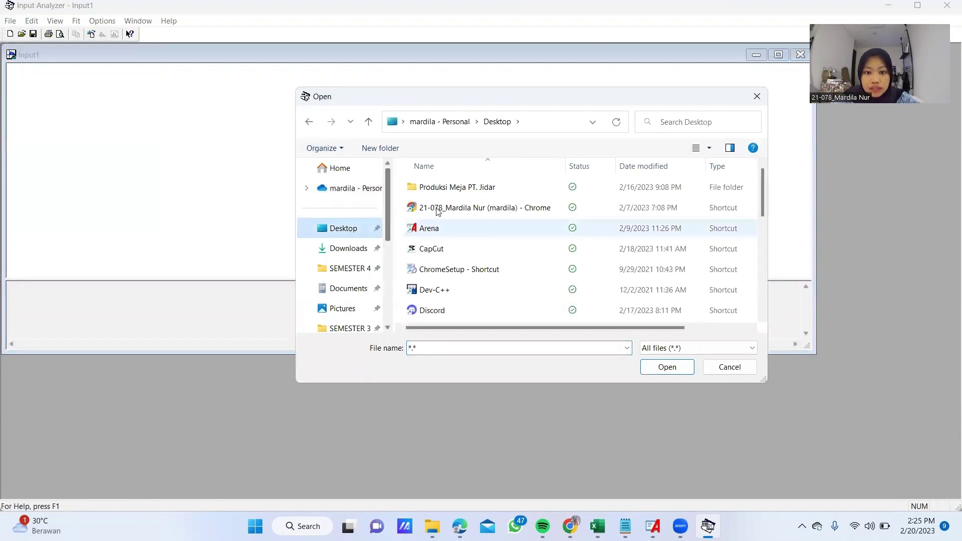
double_click(471, 189)
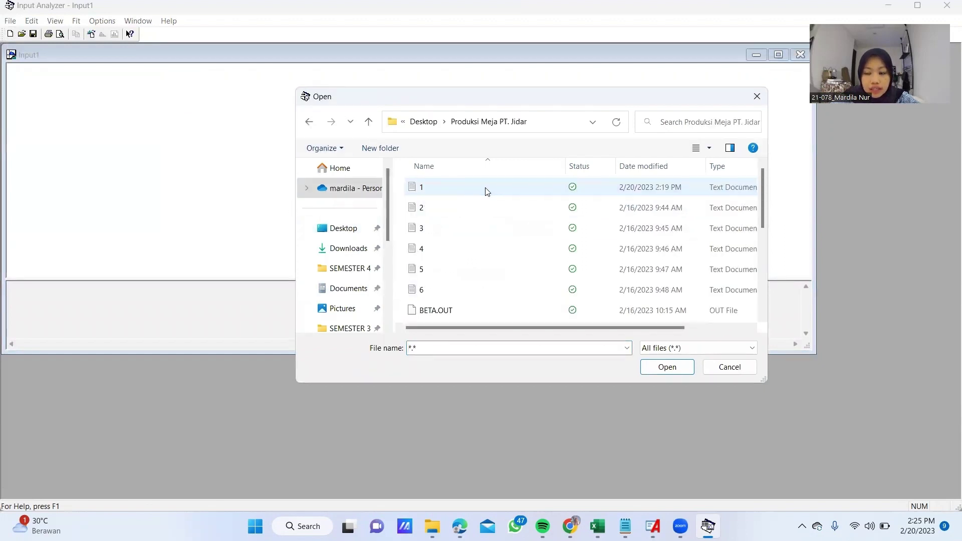
left_click(486, 192)
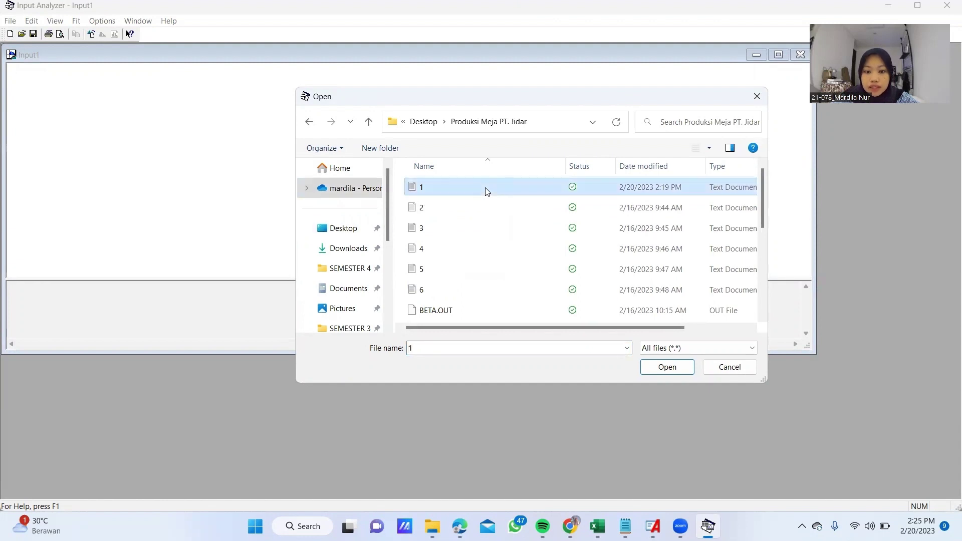
left_click(653, 369)
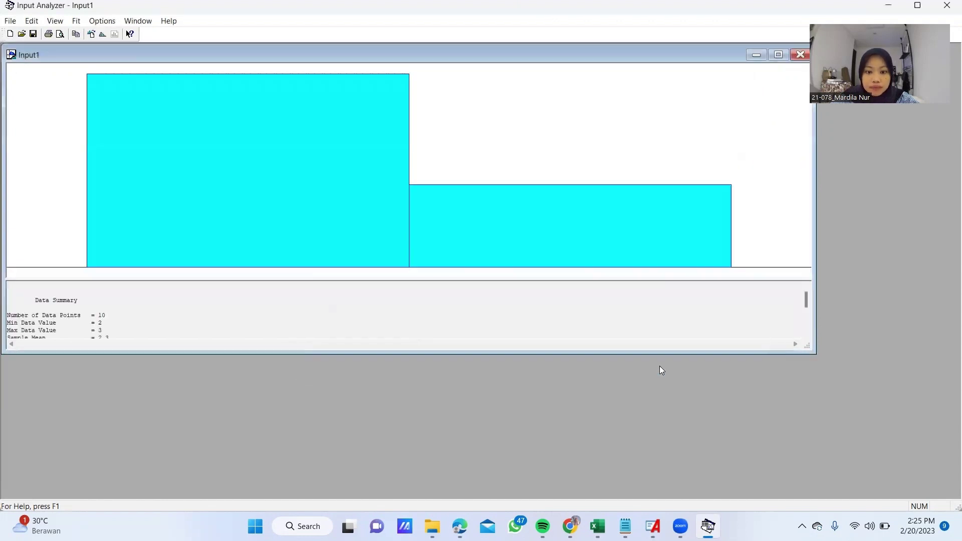
Step: Fit all distributions to the loaded data, copy the best-fit expression from the distribution summary and return to the Arena model
left_click(80, 22)
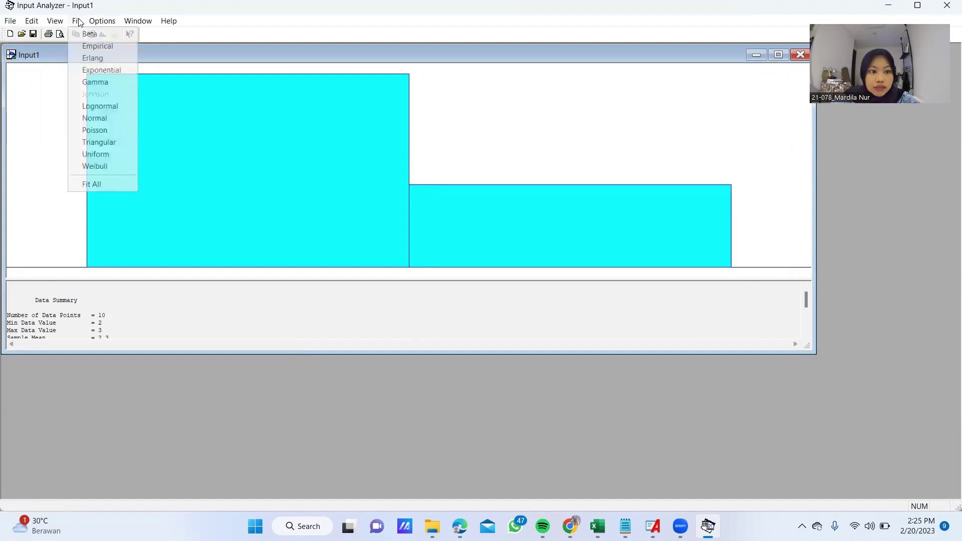
left_click(99, 183)
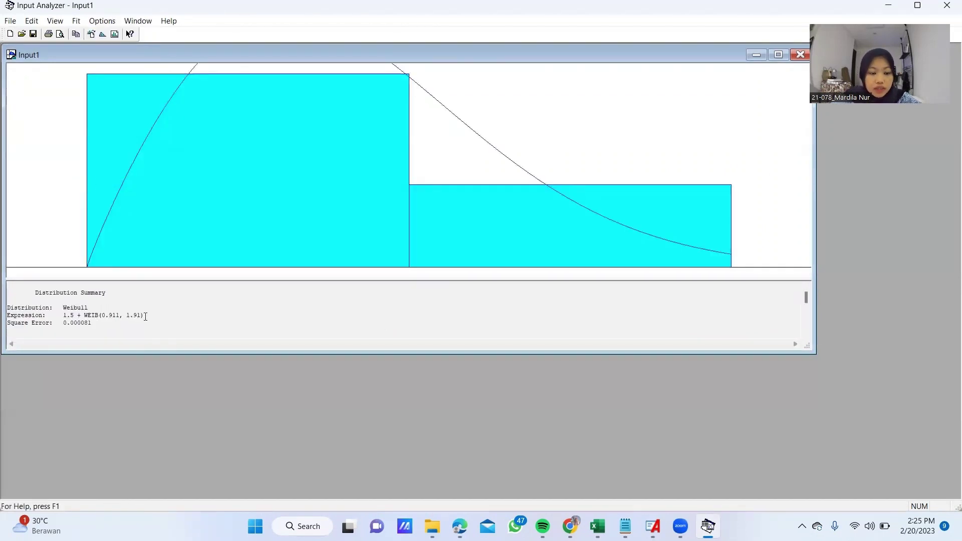
left_click_drag(145, 316, 65, 315)
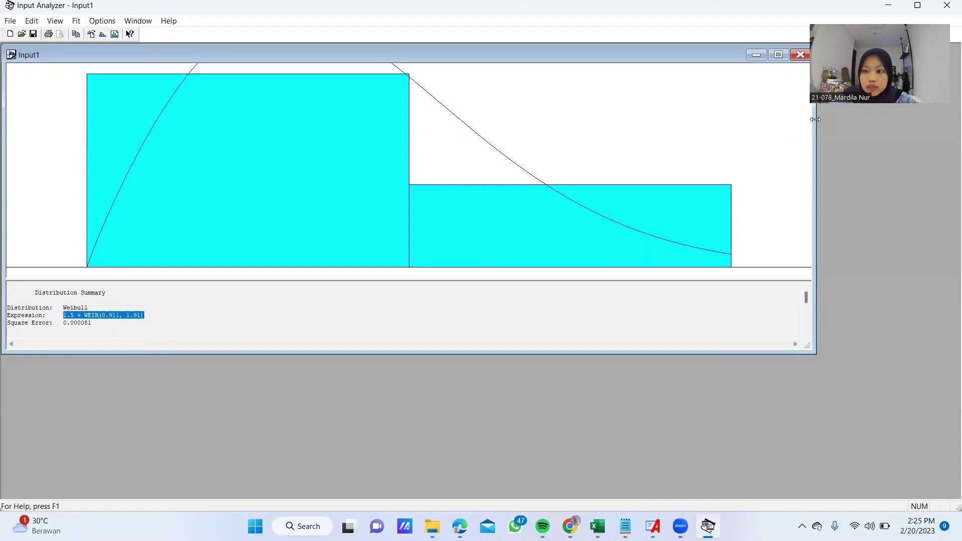
left_click(886, 5)
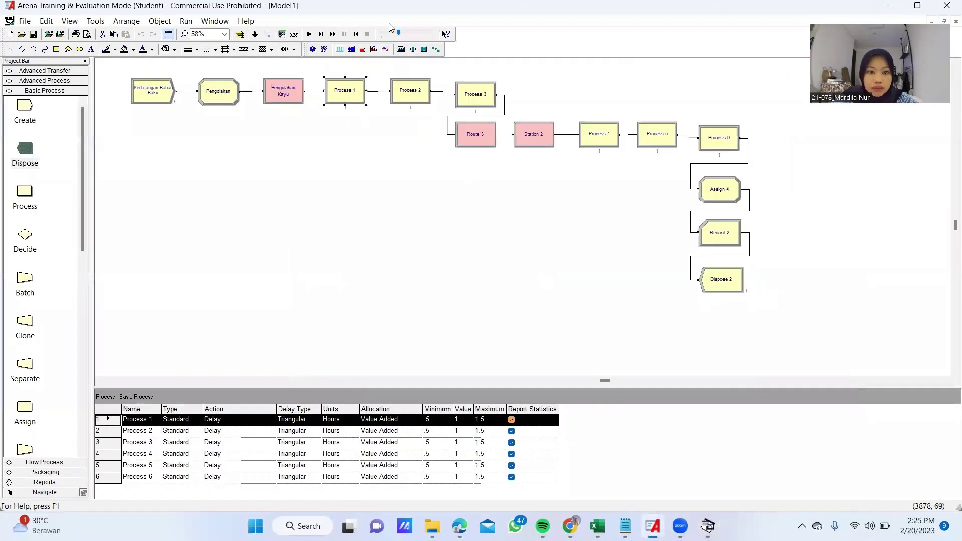
Step: Rename the Process 1 module as Pengukuran Kayu with the Delay action
double_click(344, 95)
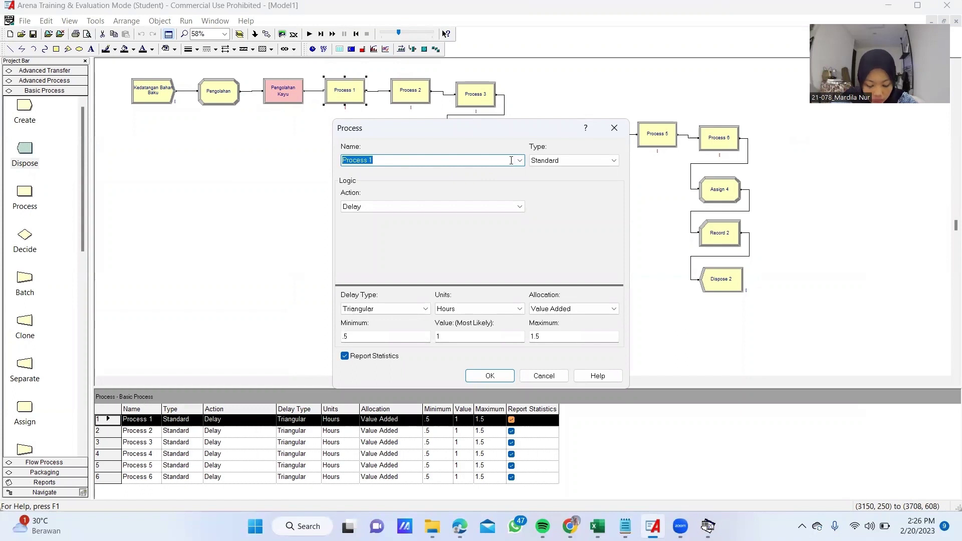
type("Pengukuran Kayu")
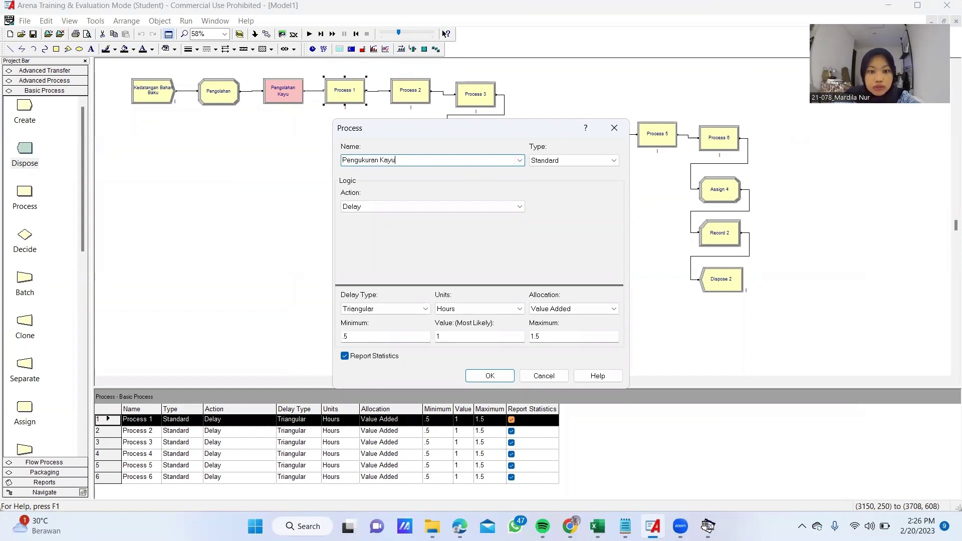
left_click(511, 210)
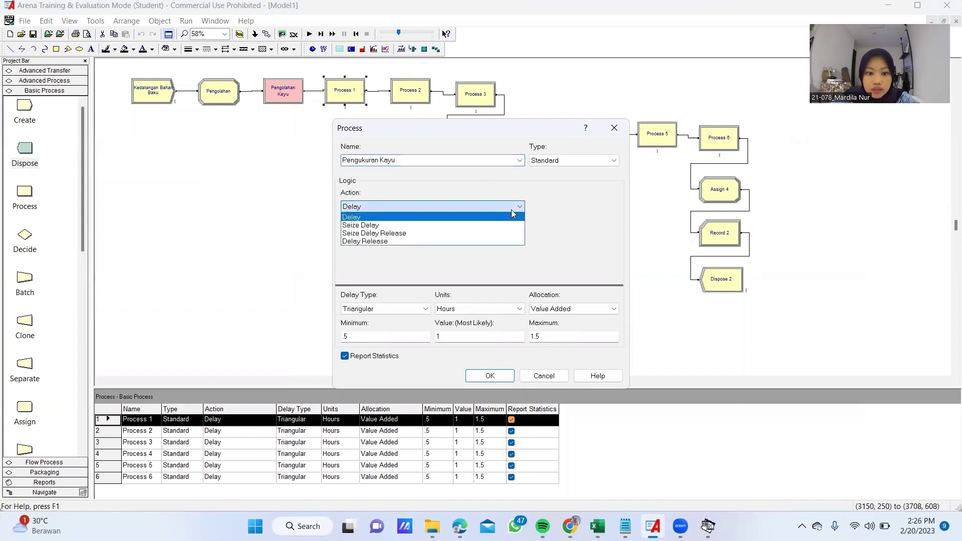
left_click(511, 210)
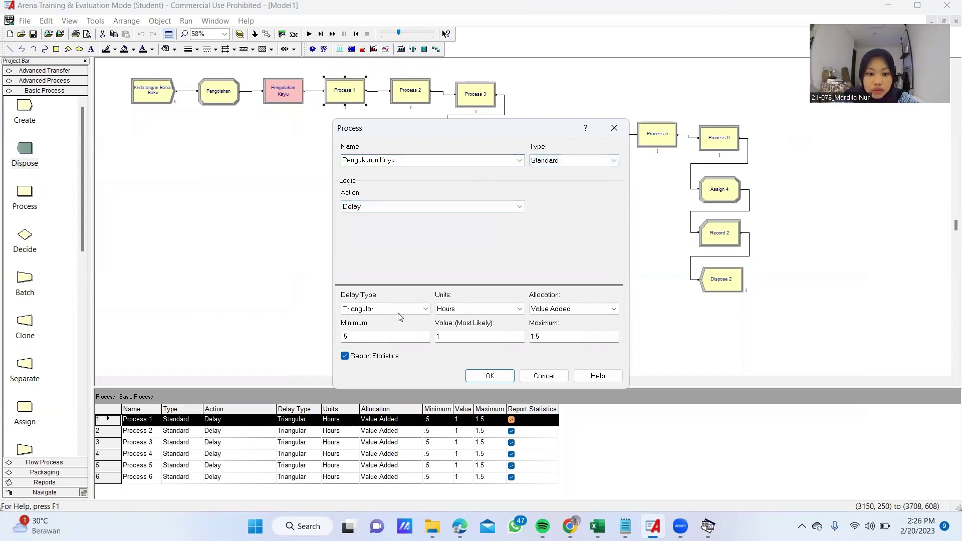
Step: Set the Pengukuran Kayu delay type to Expression with 1.5 + WEIB(0.911, 1.91), units Minutes and allocation Value Added, and accept the settings
left_click(421, 311)
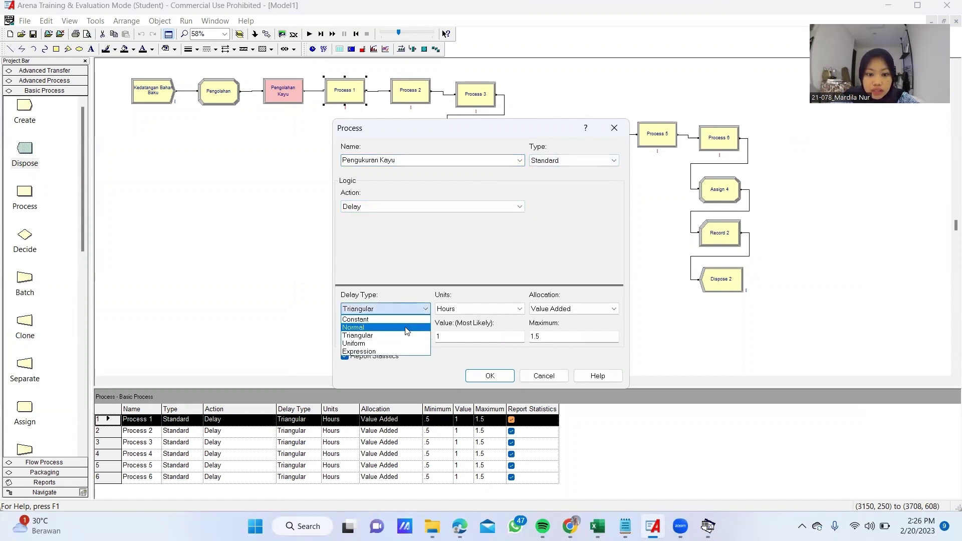
left_click(401, 349)
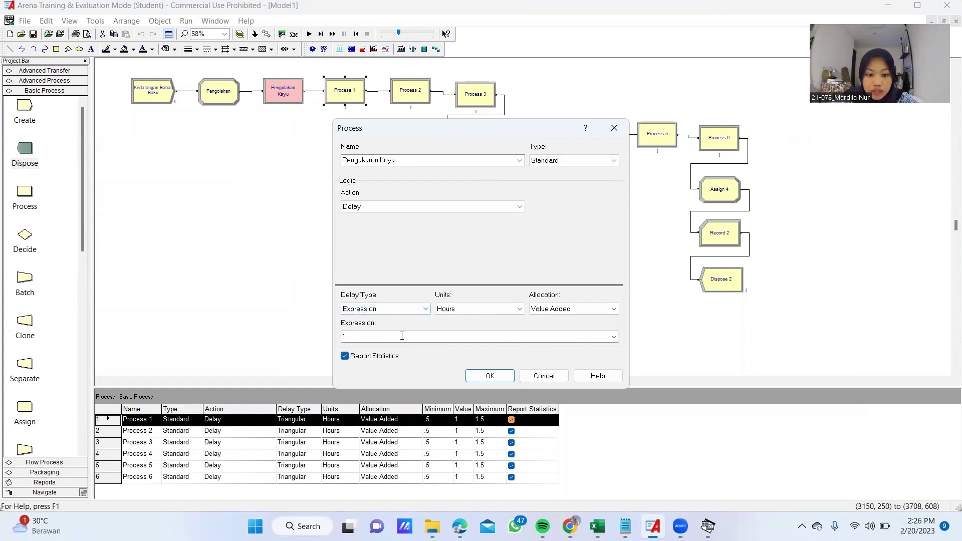
left_click(400, 336)
type("1.5 + WEIB(0.911, 1.91)")
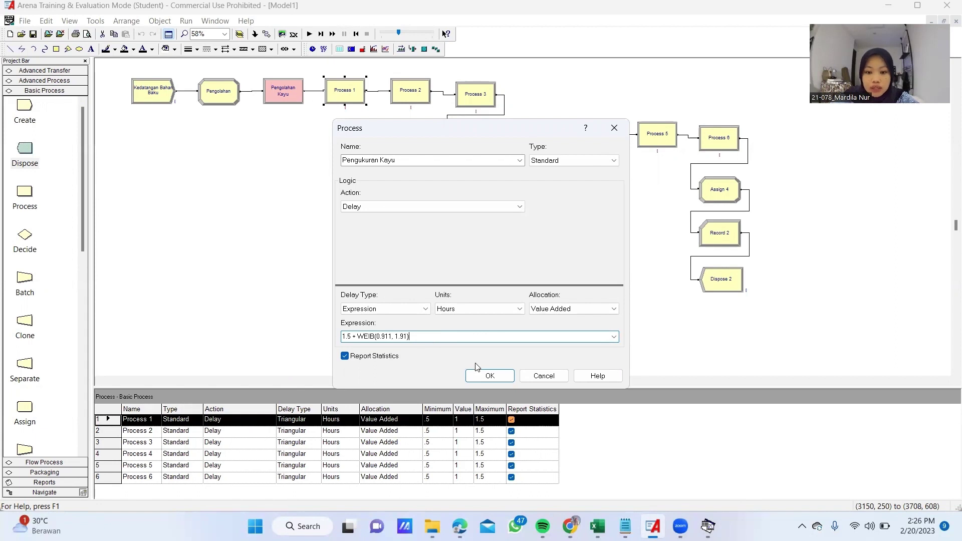
left_click(500, 308)
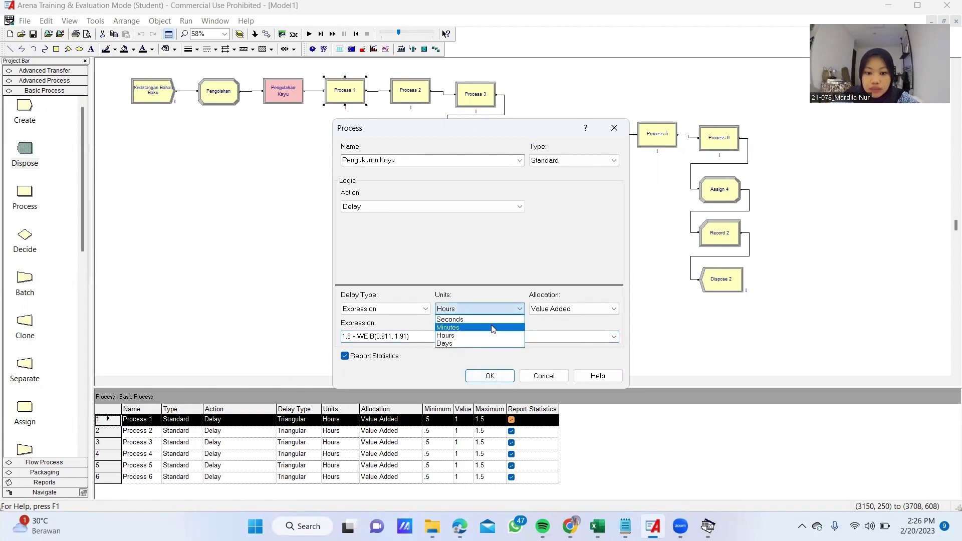
left_click(493, 329)
left_click(545, 310)
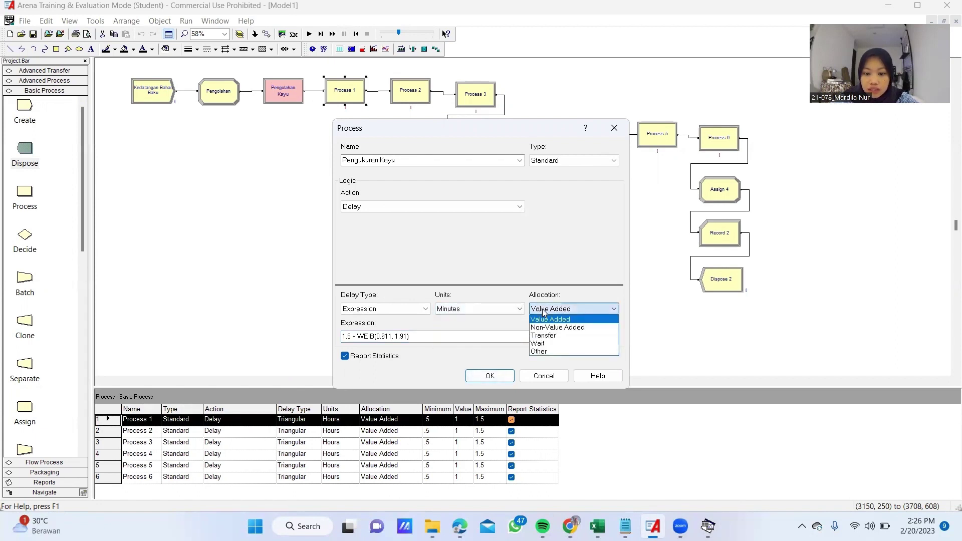
left_click(543, 310)
left_click(490, 376)
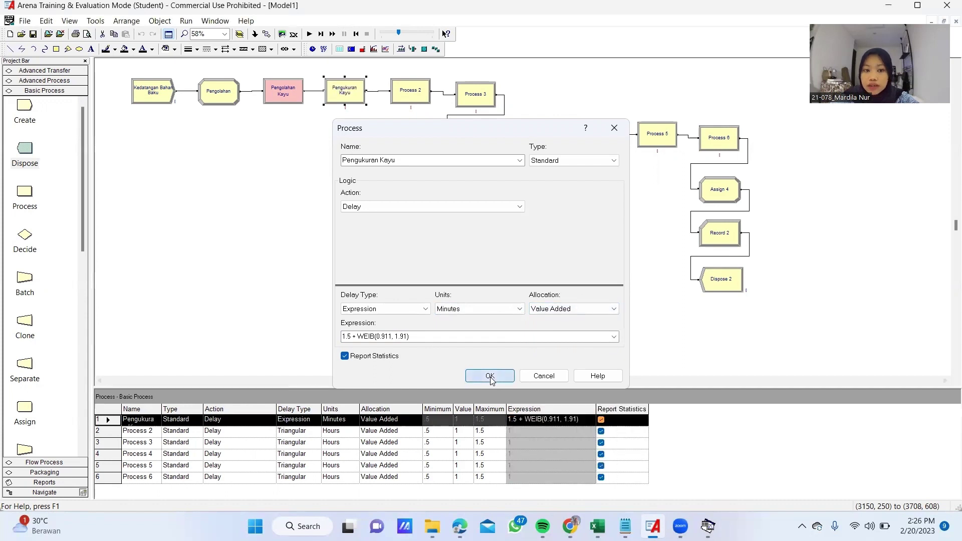
Step: Select the Process 2 module, switch to Input Analyzer and create a new document
left_click(419, 97)
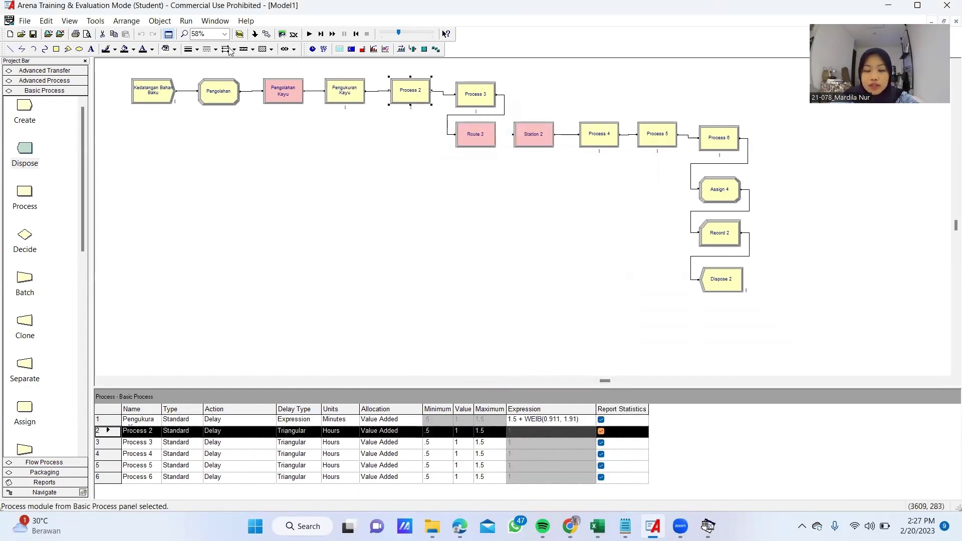
left_click(95, 21)
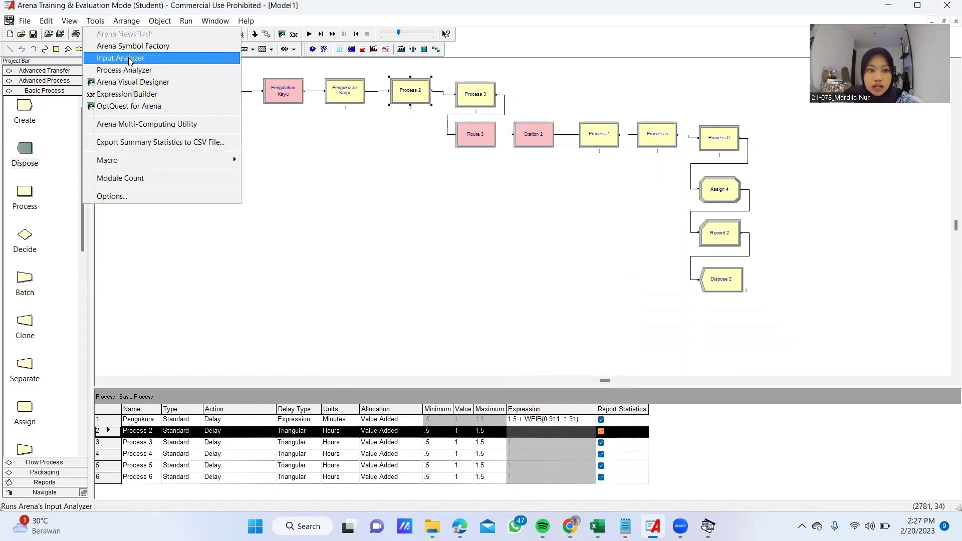
left_click(122, 57)
left_click(10, 21)
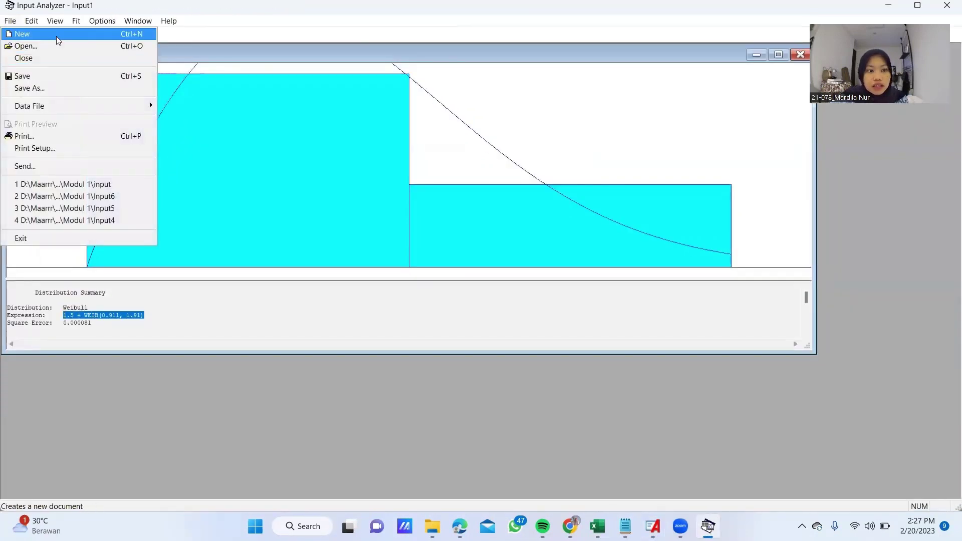
left_click(56, 36)
Step: Load the existing data file 2 from the Produksi Meja PT. Jidar folder into the new document
left_click(10, 21)
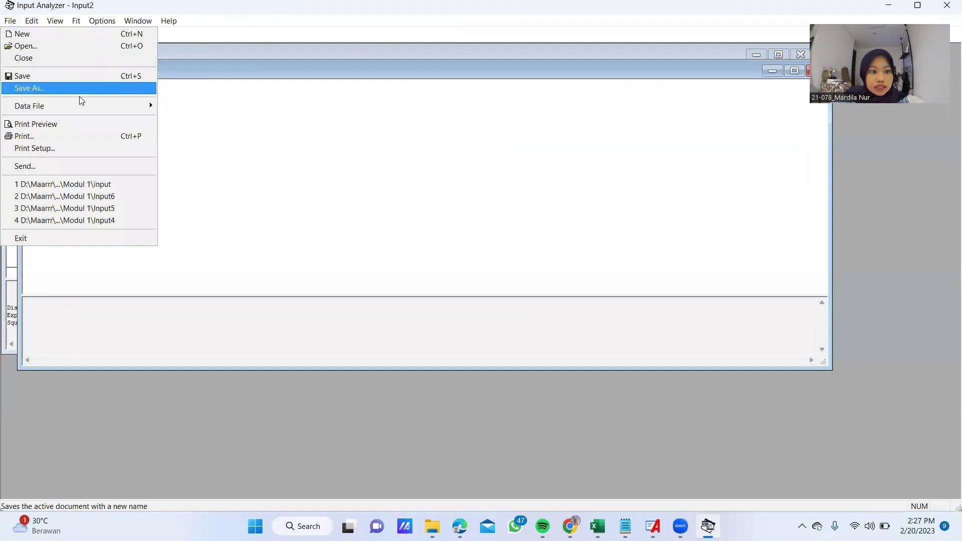
mouse_move(82, 106)
left_click(200, 107)
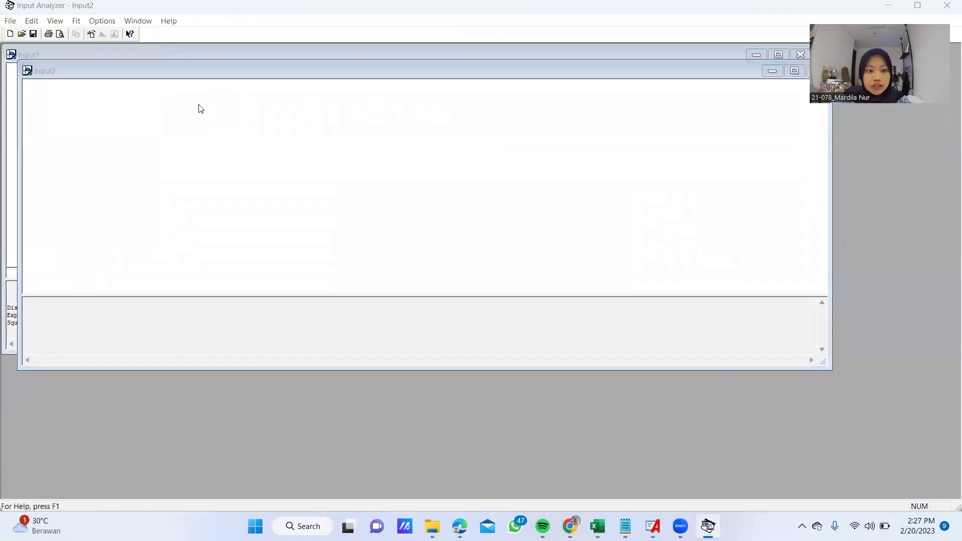
left_click(439, 203)
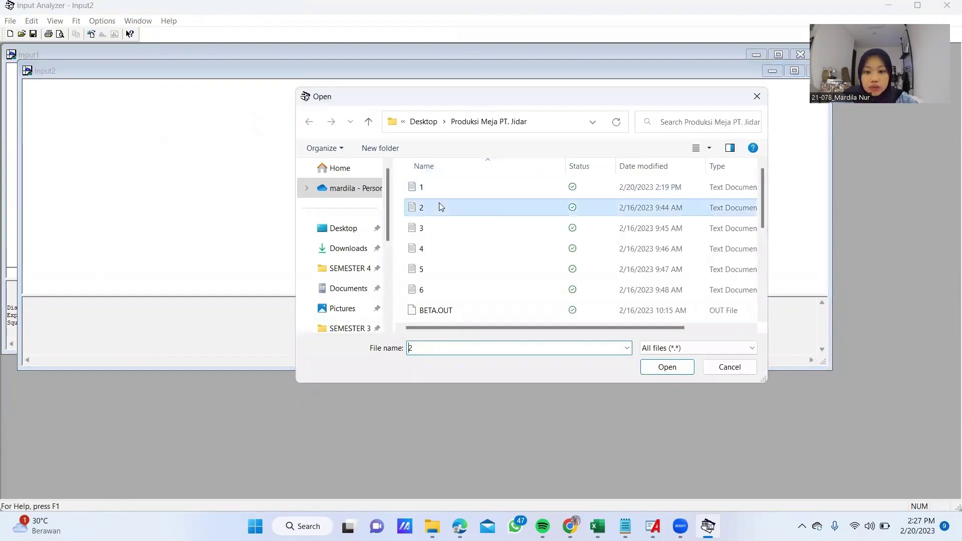
left_click(657, 375)
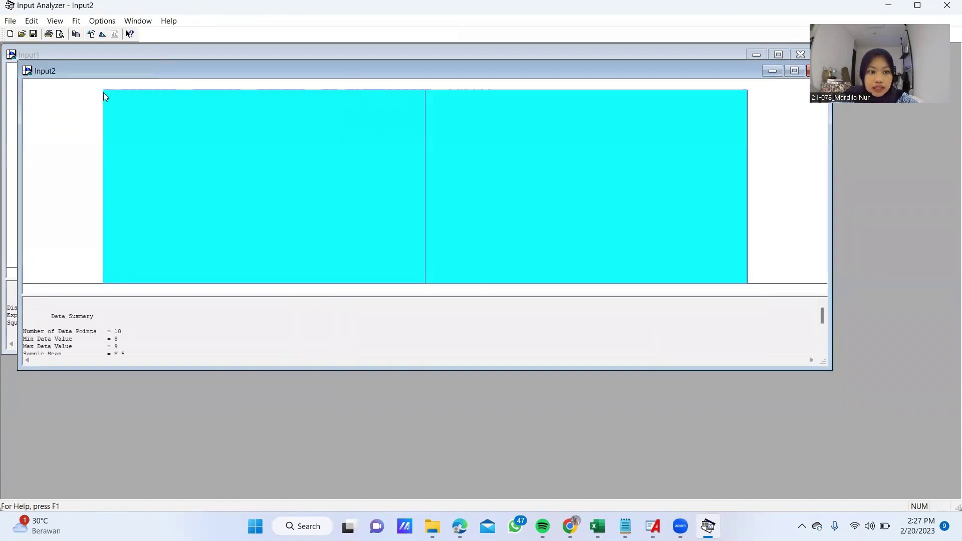
Step: Fit all distributions to the loaded data, copy the TRIA(7.5, 8.5, 9.5) expression from the distribution summary and return to the Arena model
left_click(76, 20)
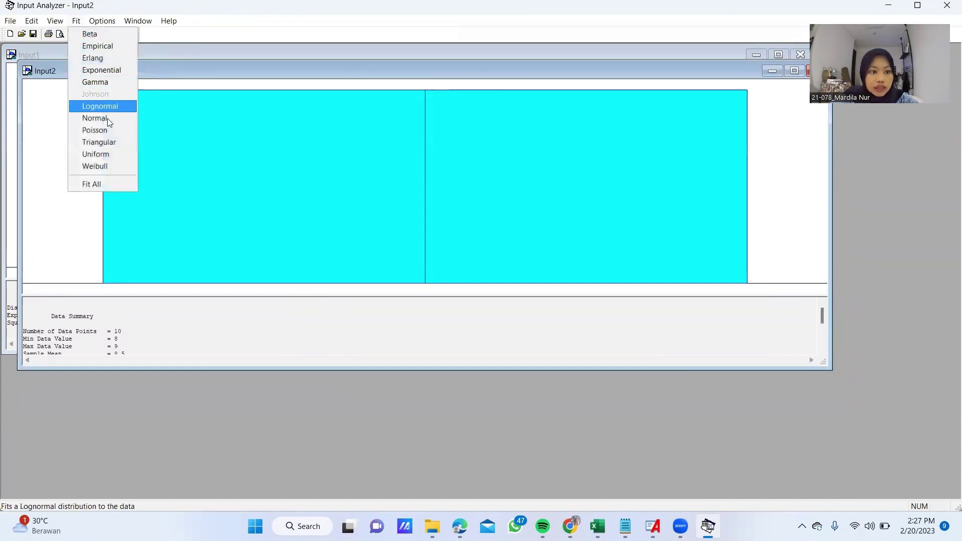
left_click(99, 183)
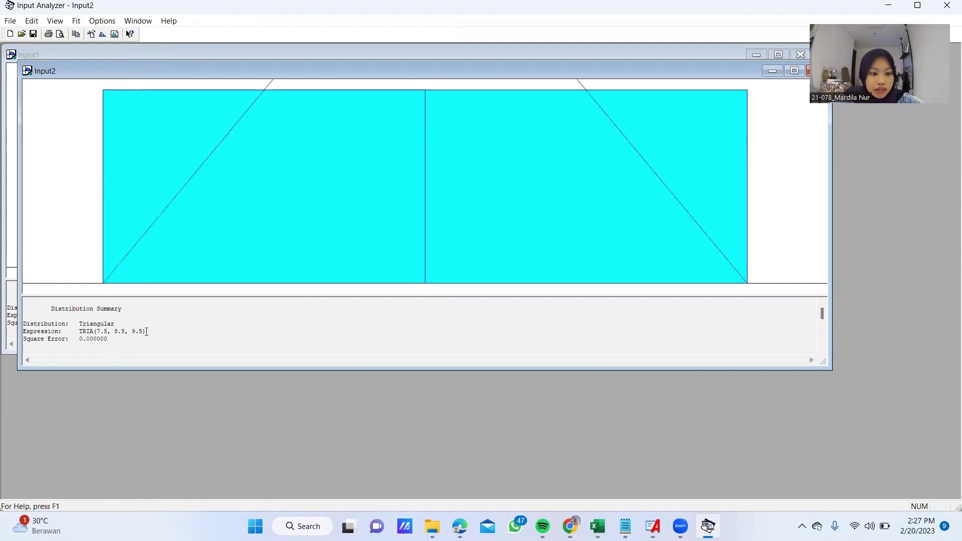
left_click_drag(147, 332, 78, 332)
key("ctrl+c")
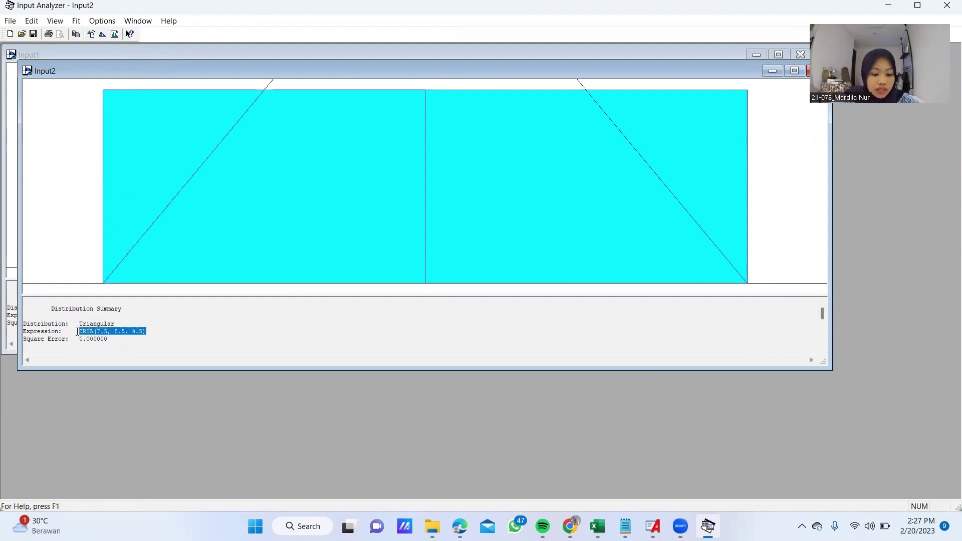
left_click(653, 526)
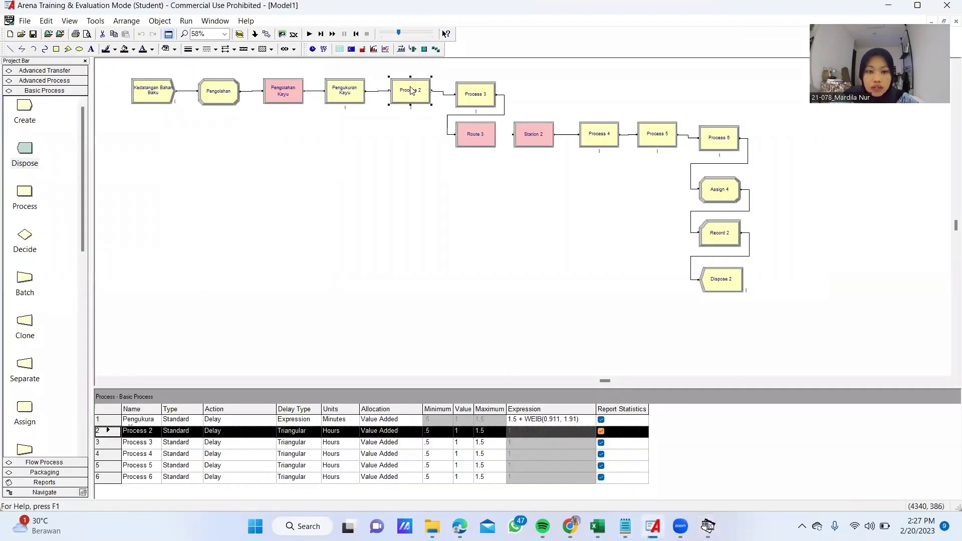
Step: Rename the Process 2 module as Pemotongan Kayu and set its delay type to Expression with TRIA(7.5, 8.5, 9.5) in Minutes
double_click(411, 90)
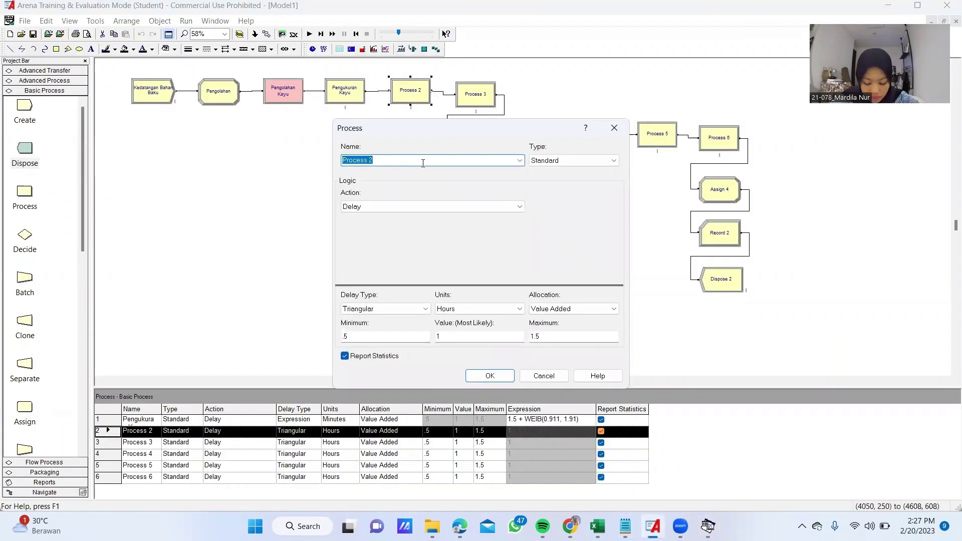
type("Pemotongan Kayu")
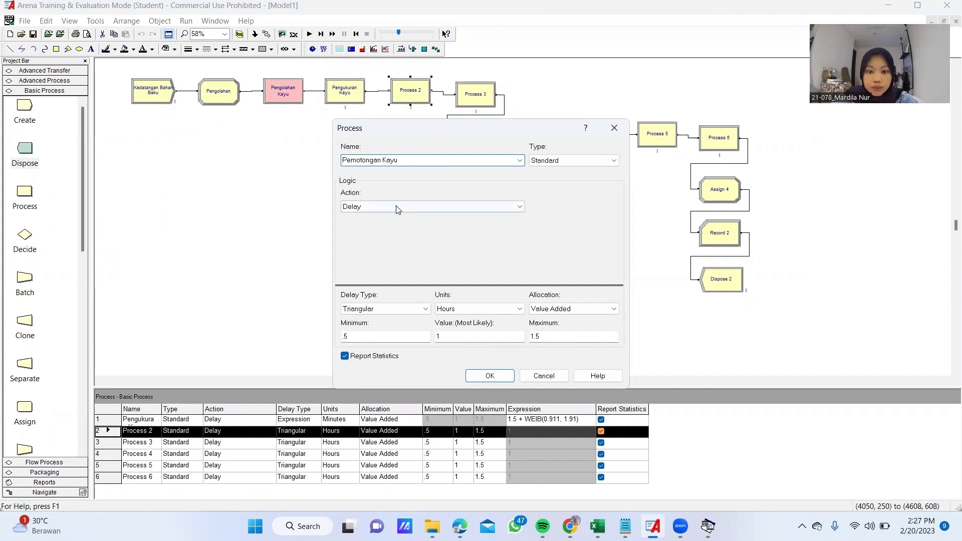
left_click(393, 308)
left_click(395, 352)
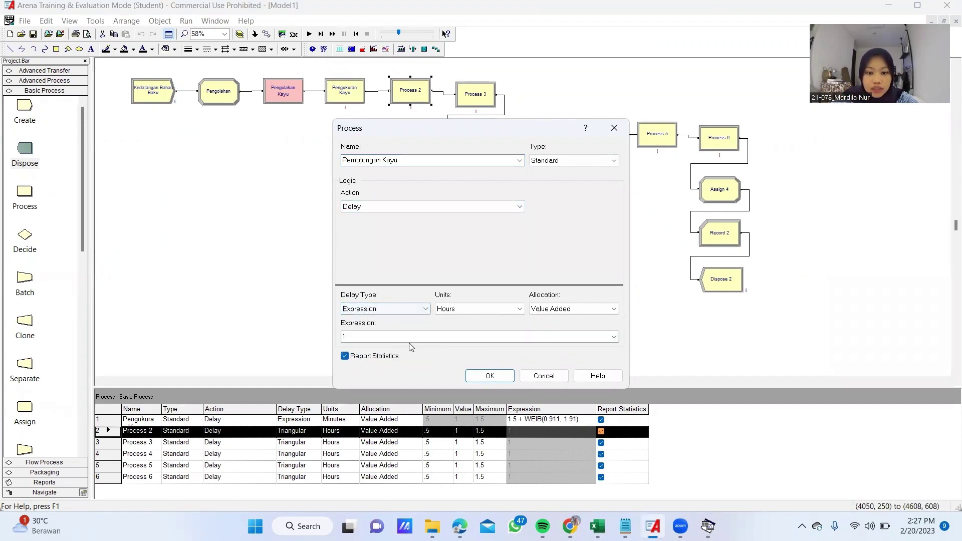
left_click(477, 309)
left_click(472, 327)
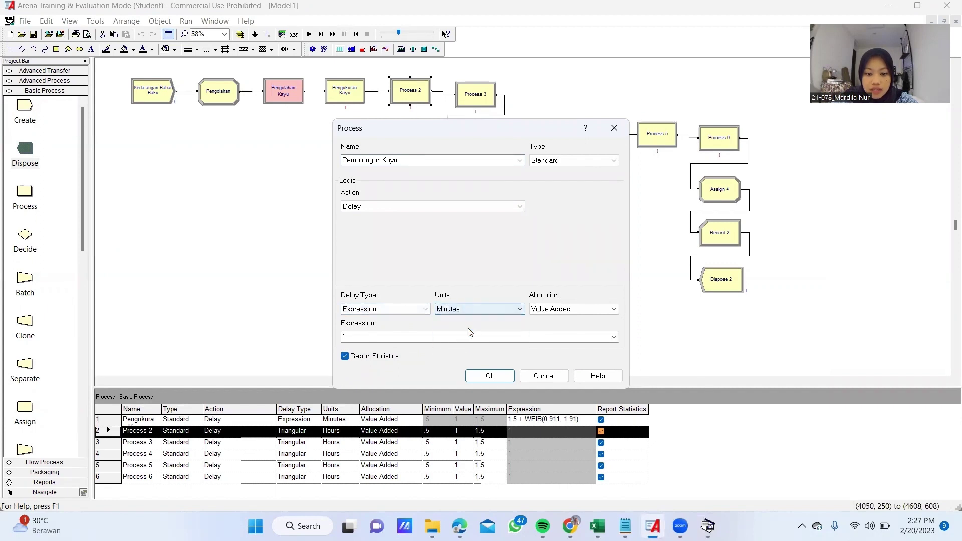
double_click(442, 336)
key("ctrl+v")
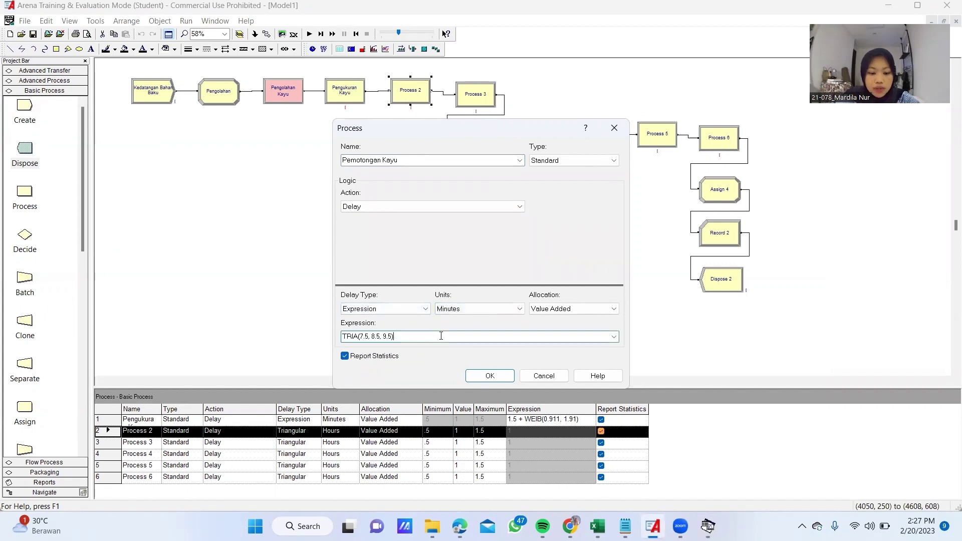
left_click(491, 375)
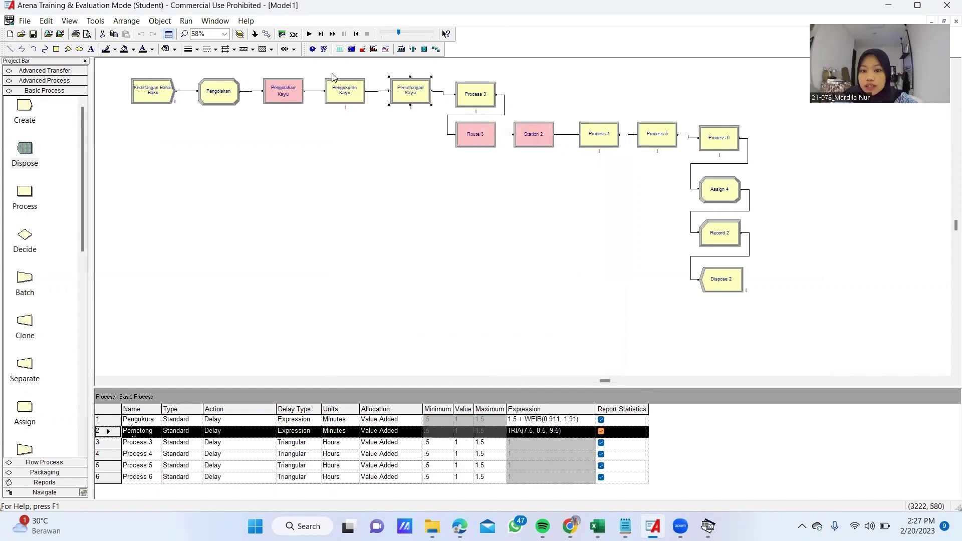
left_click(484, 99)
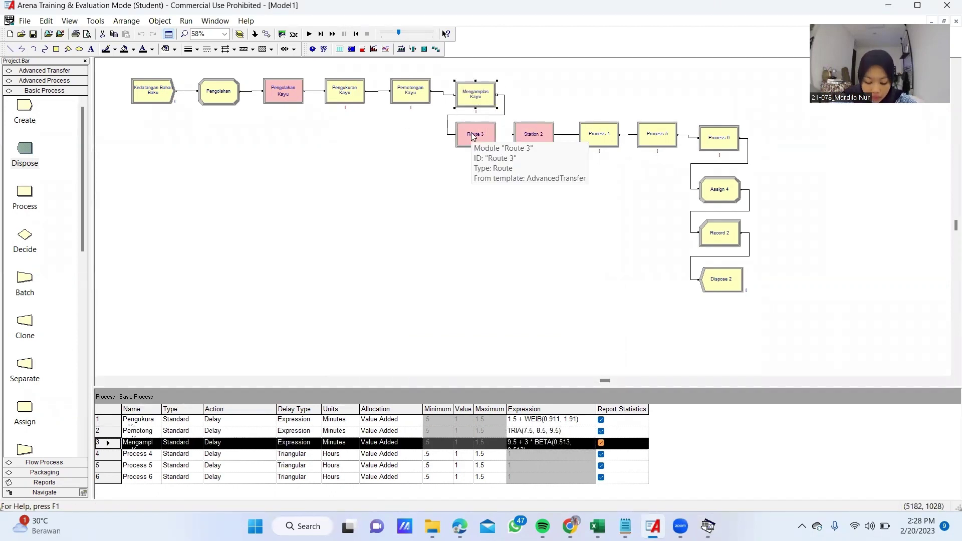
Step: Rename the Route 3 module as Menuju Stasiun 2 and set its route time units to Minutes
left_click(473, 135)
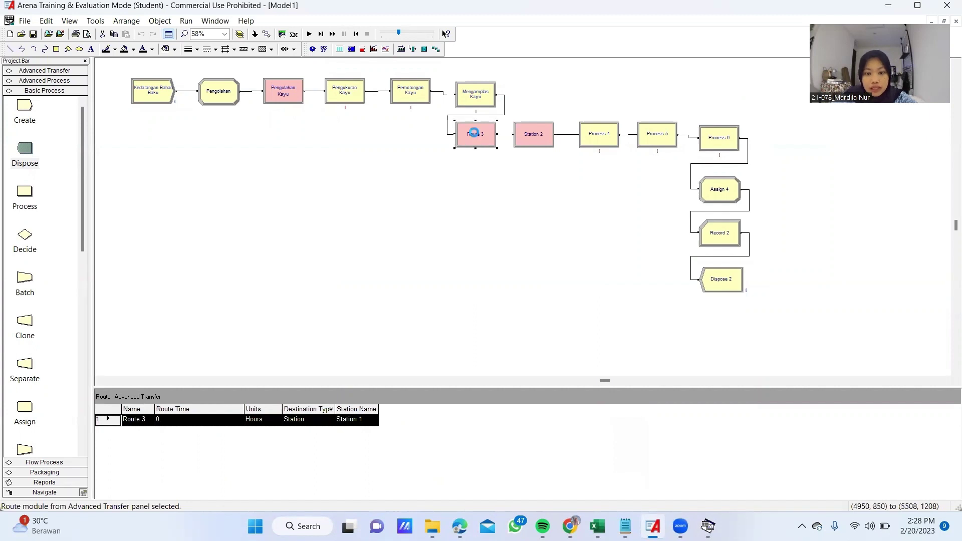
double_click(475, 134)
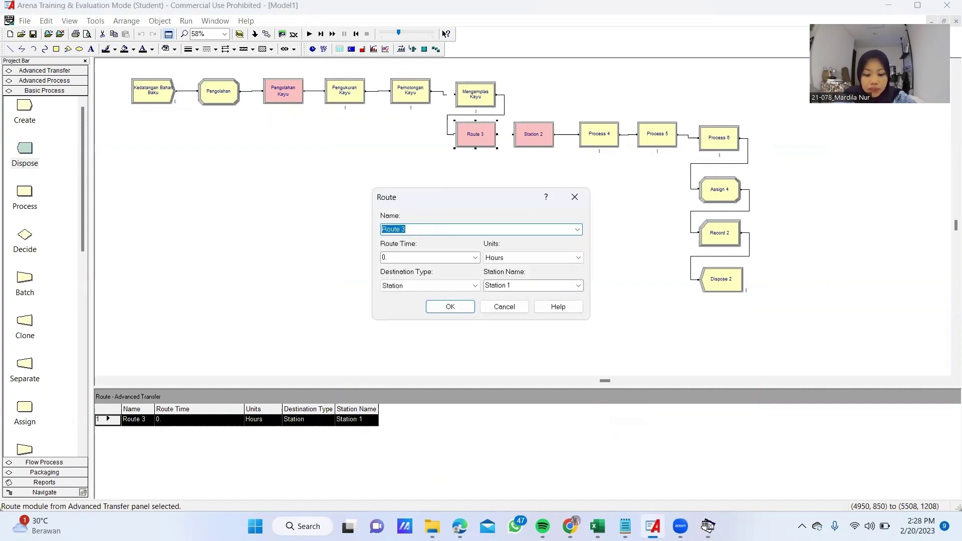
type("Menuju Stasiun 2")
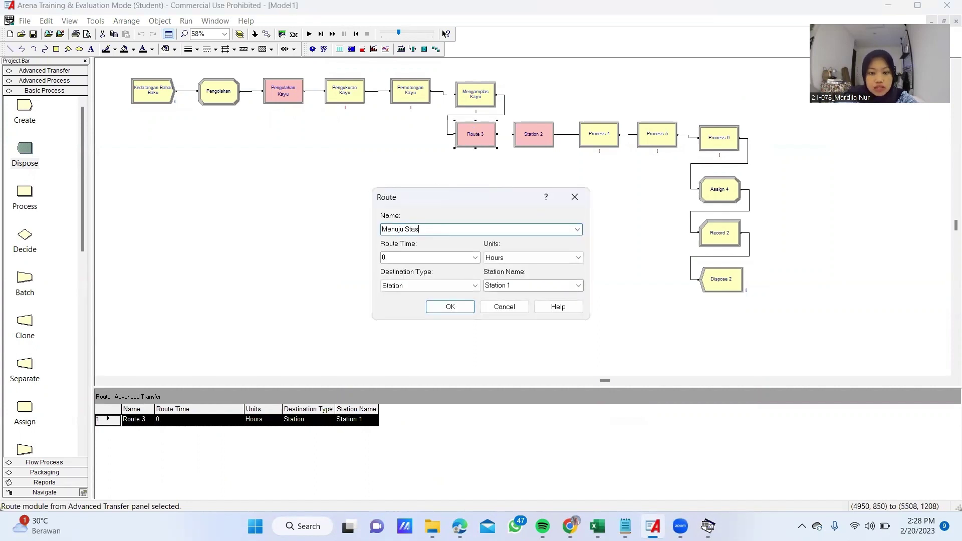
left_click(524, 258)
left_click(522, 277)
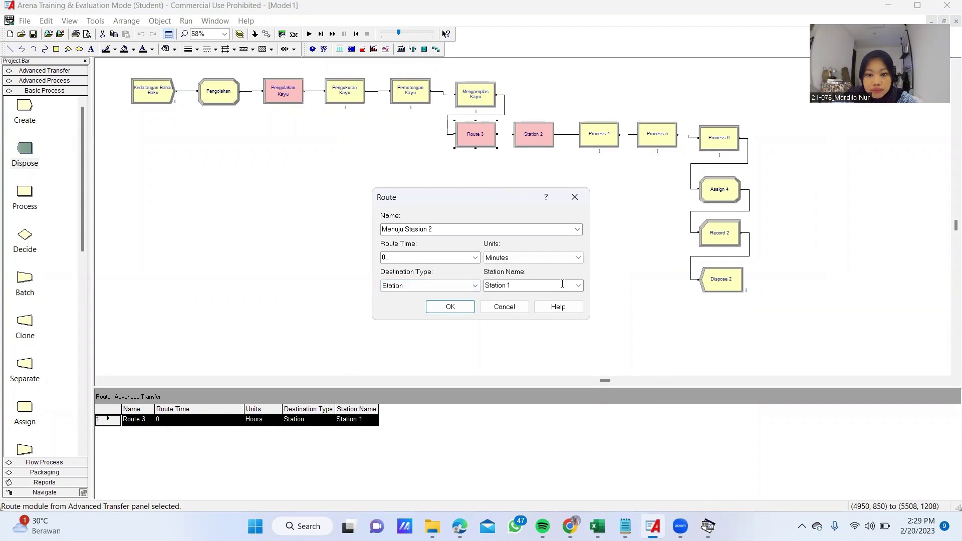
Step: Keep the route's destination type as Station, set its station name to Station 2 and accept the settings
left_click(475, 285)
left_click(475, 286)
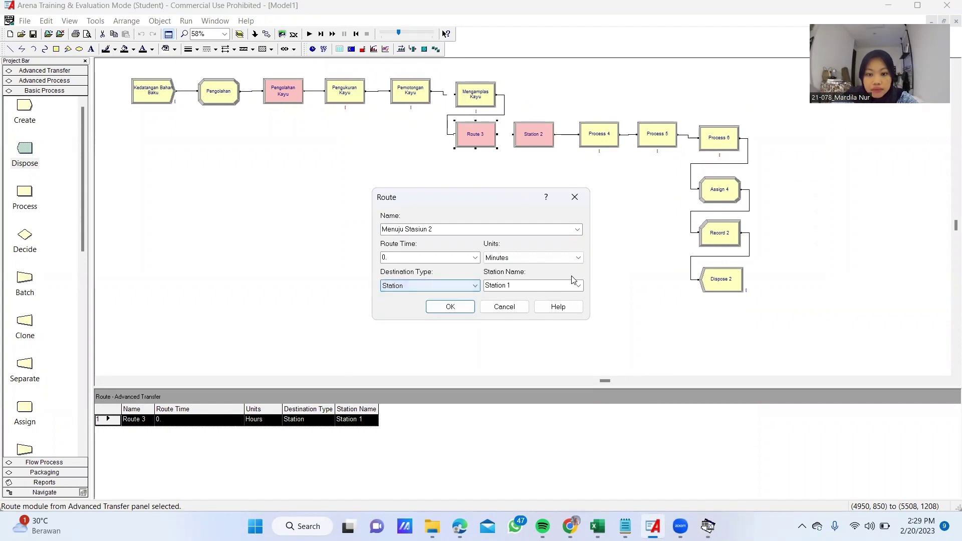
left_click(579, 285)
left_click(579, 286)
left_click(580, 285)
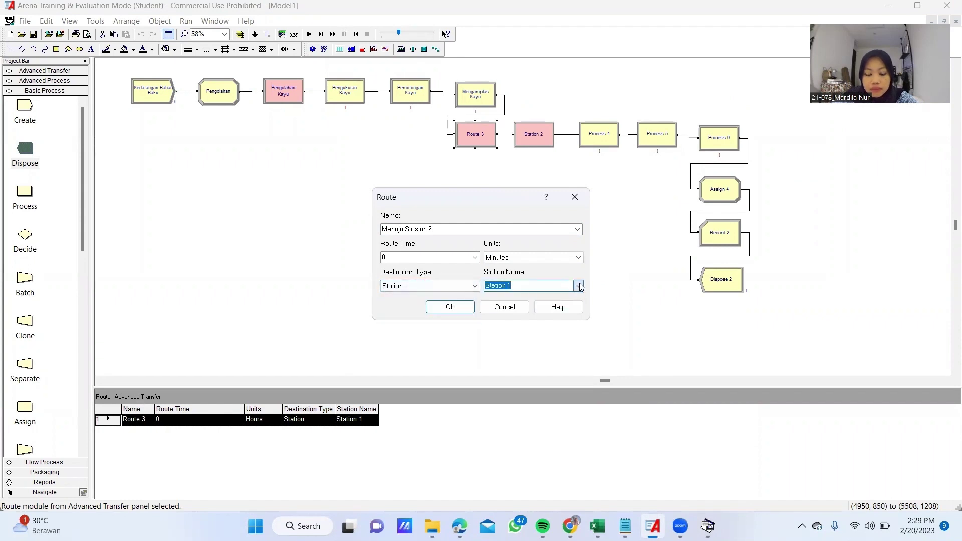
left_click(525, 287)
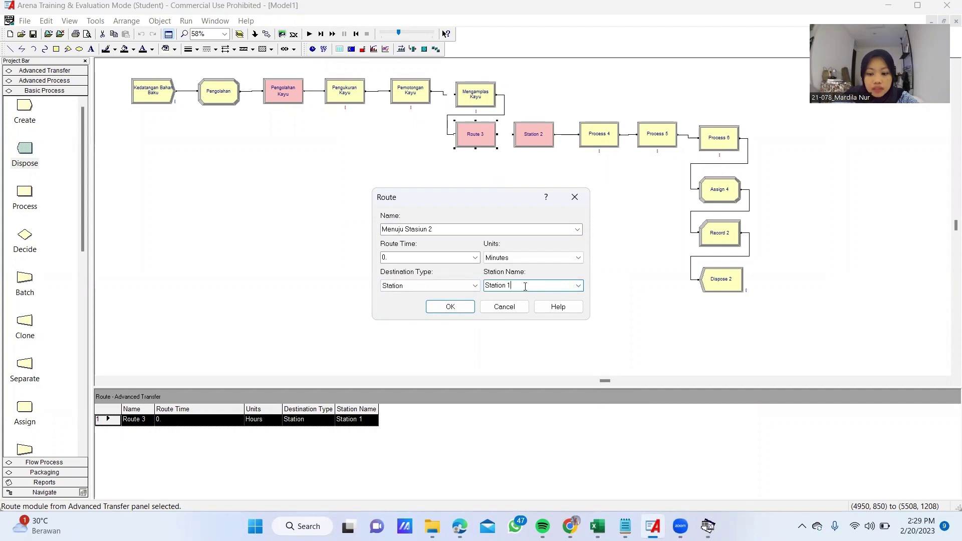
left_click(451, 307)
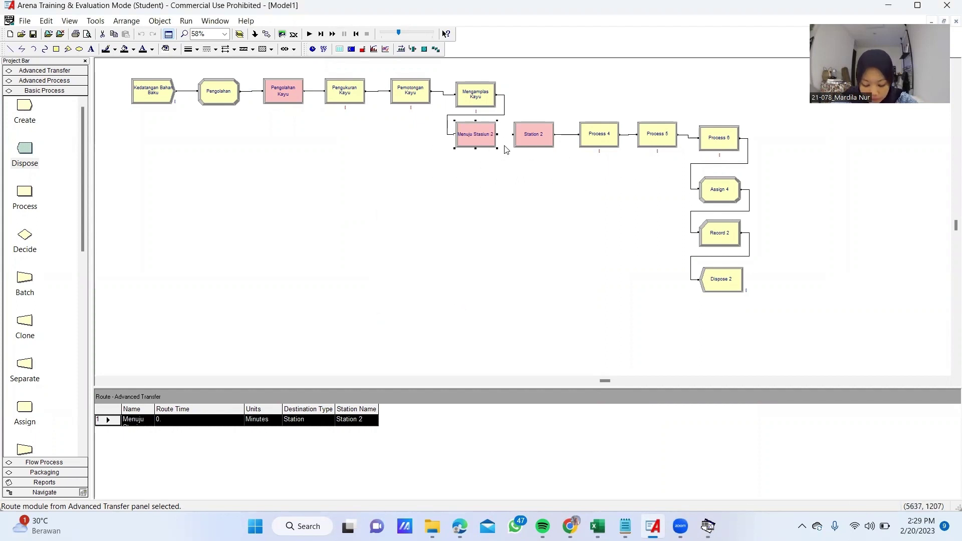
Step: Rename the Station 2 module as Perakitan Meja, keeping the station type Station and station name Station 2, and accept the settings
double_click(530, 140)
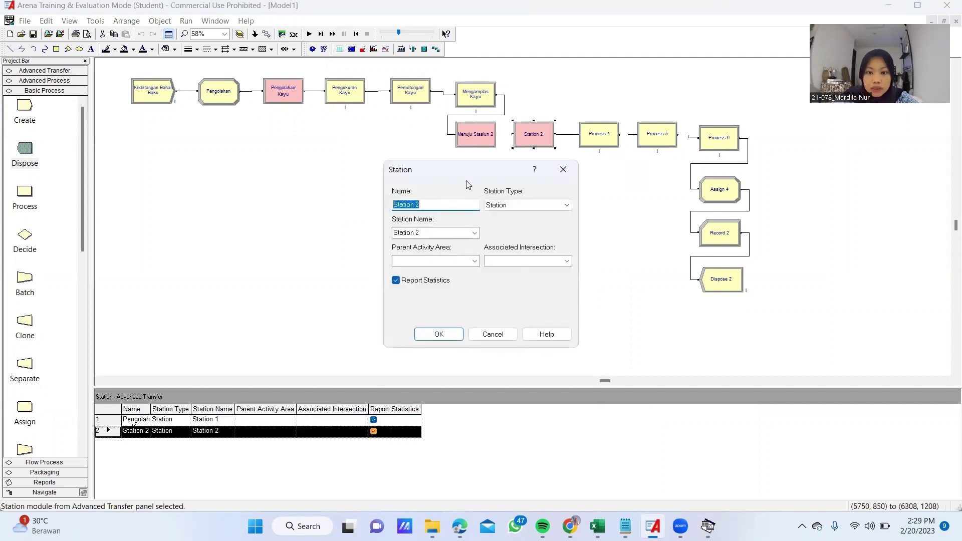
type("Meja")
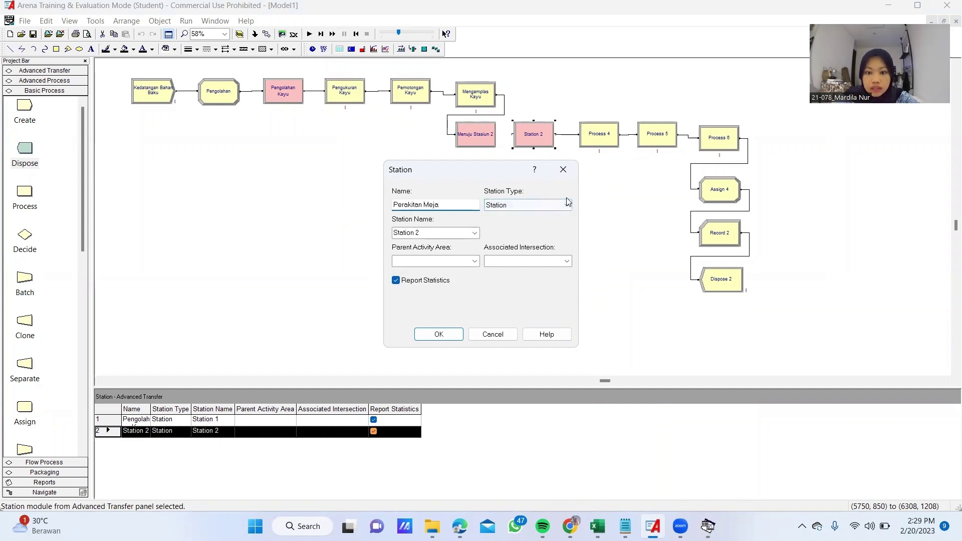
left_click(551, 203)
left_click(521, 215)
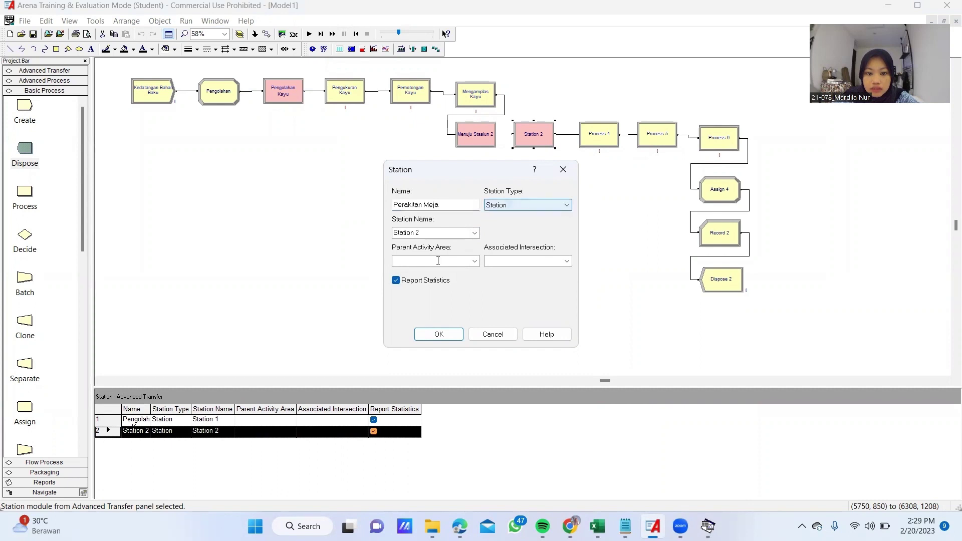
left_click(474, 233)
left_click(474, 233)
left_click(439, 334)
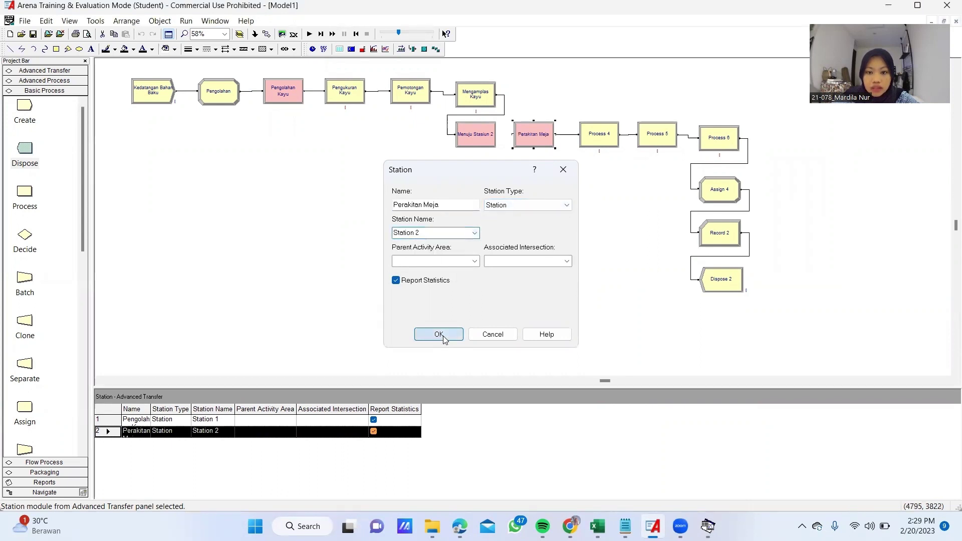
Step: Select the Process 4 module, switch to Input Analyzer and create another new document
left_click(597, 131)
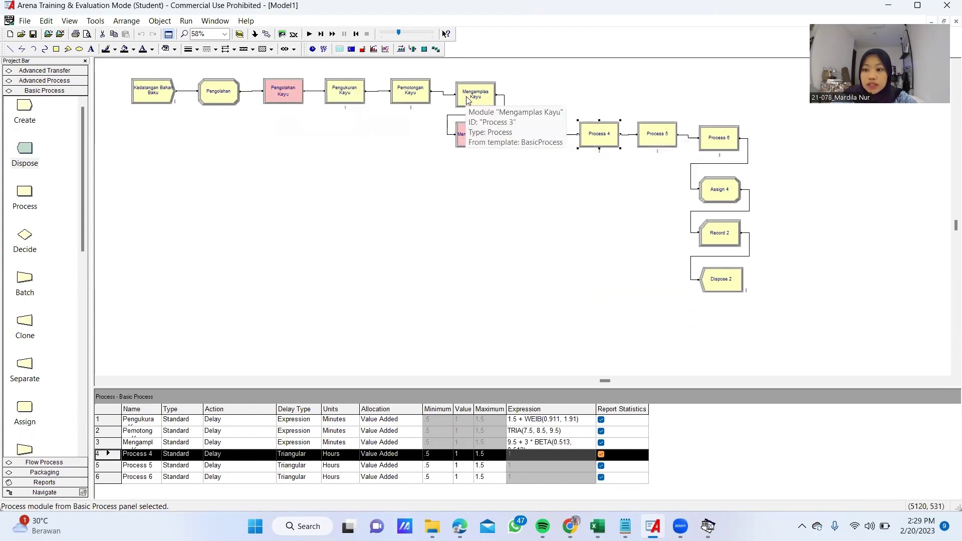
left_click(95, 20)
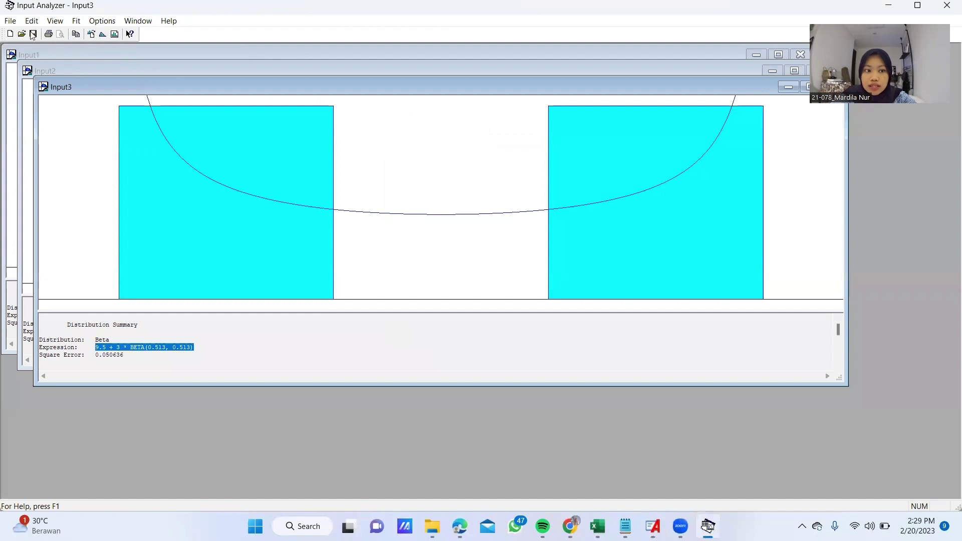
left_click(11, 21)
left_click(20, 30)
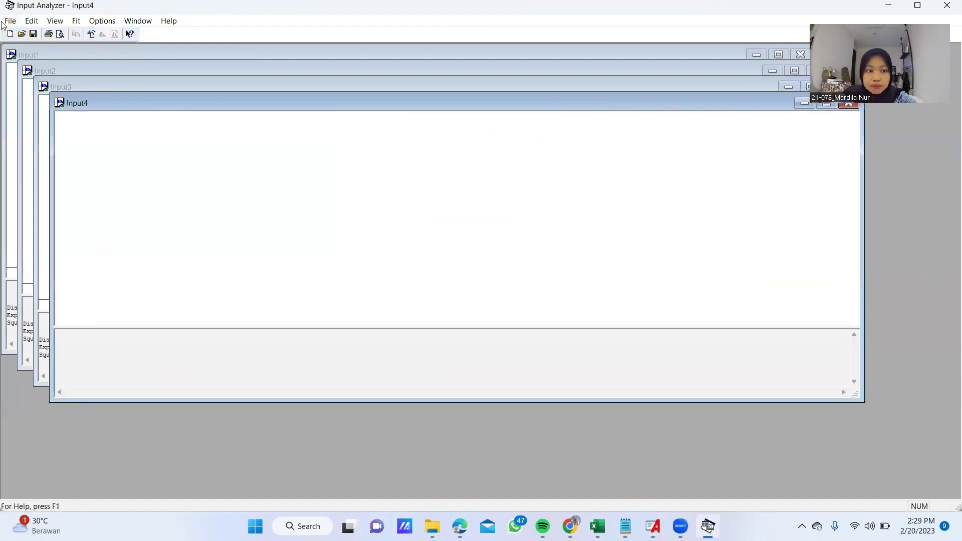
Step: Load the existing data file 4 from the Produksi Meja PT. Jidar folder into the Input4 document
left_click(6, 22)
mouse_move(109, 111)
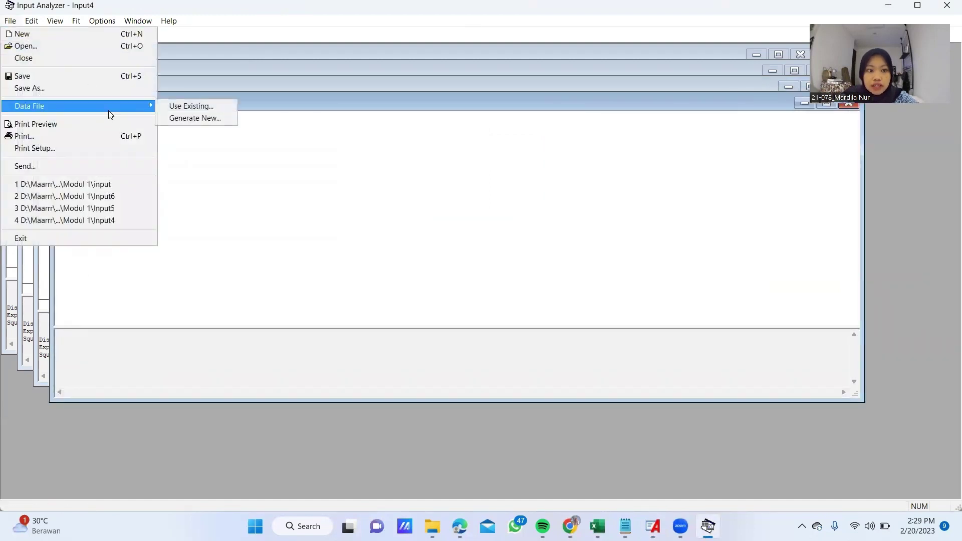
left_click(205, 106)
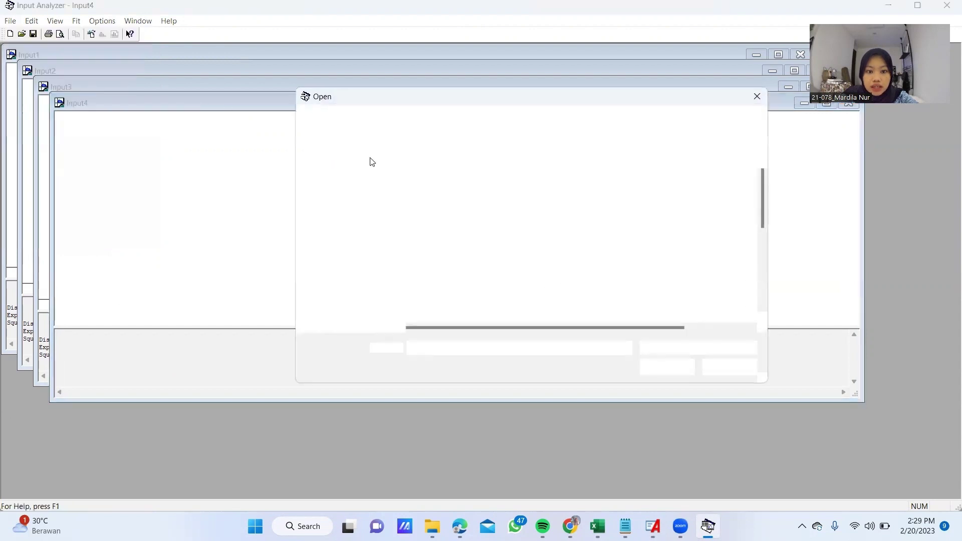
left_click(440, 251)
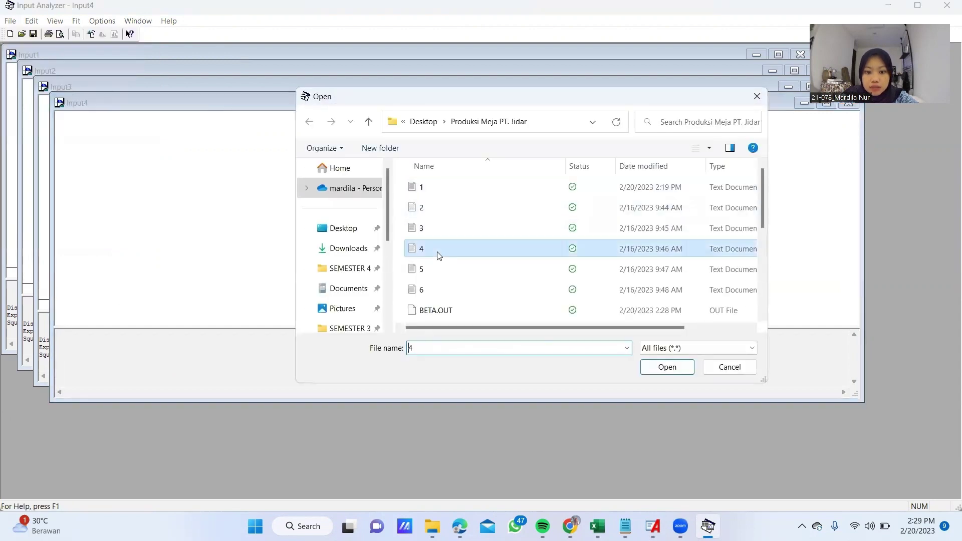
left_click(664, 367)
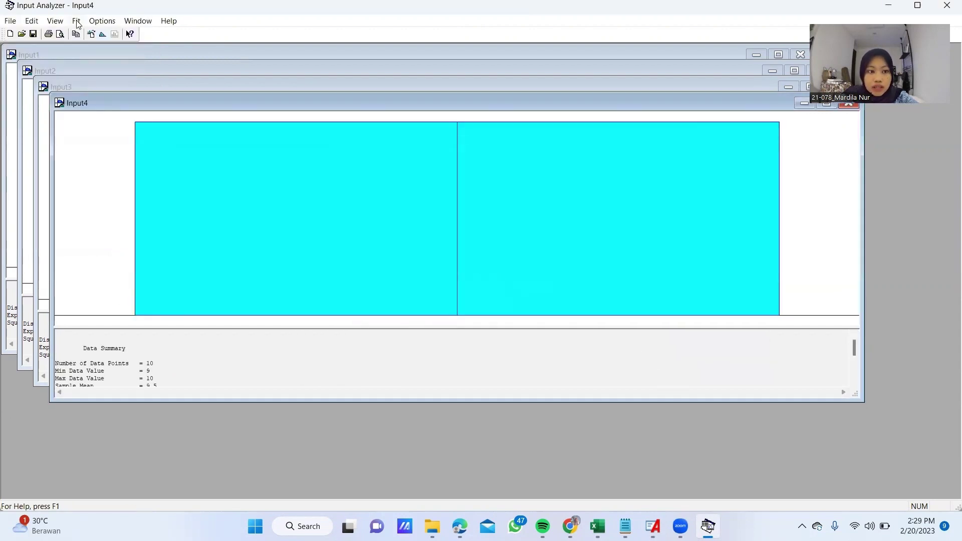
Step: Fit all distributions to the loaded data and copy the resulting expression TRIA(8.5, 9.5, 10.5)
left_click(78, 22)
left_click(102, 187)
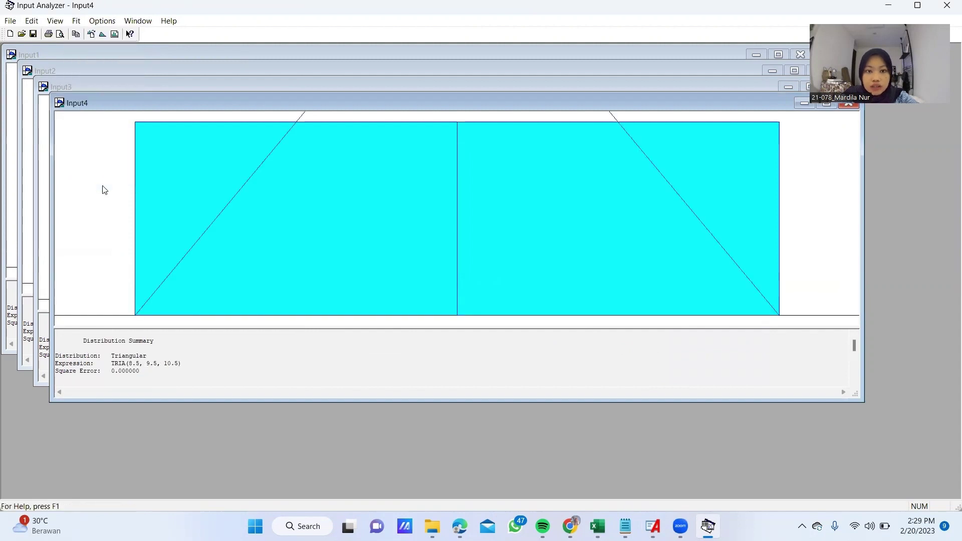
left_click_drag(185, 362, 111, 362)
key("ctrl+c")
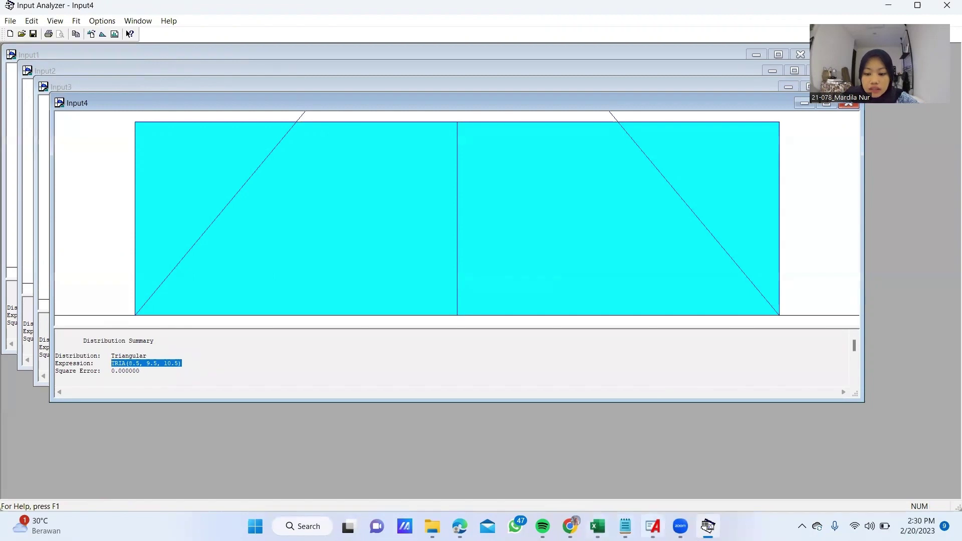
Step: Switch to Arena and rename the Process 4 module as Perakitan
left_click(637, 473)
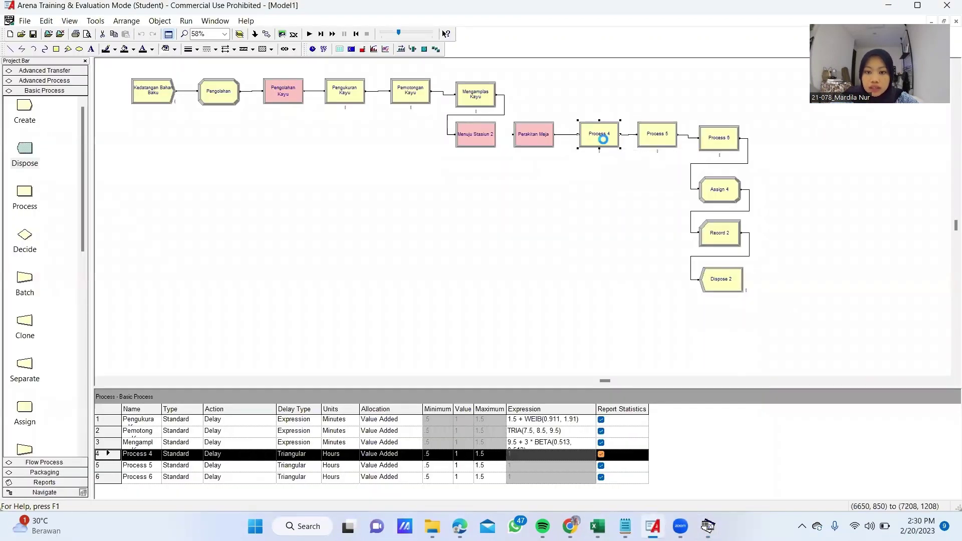
double_click(601, 133)
type("P")
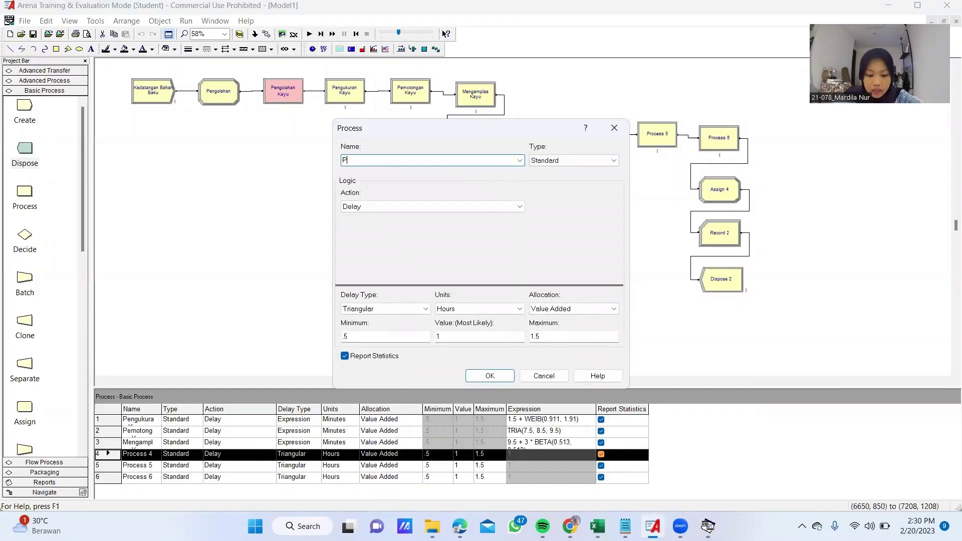
type("erakitan")
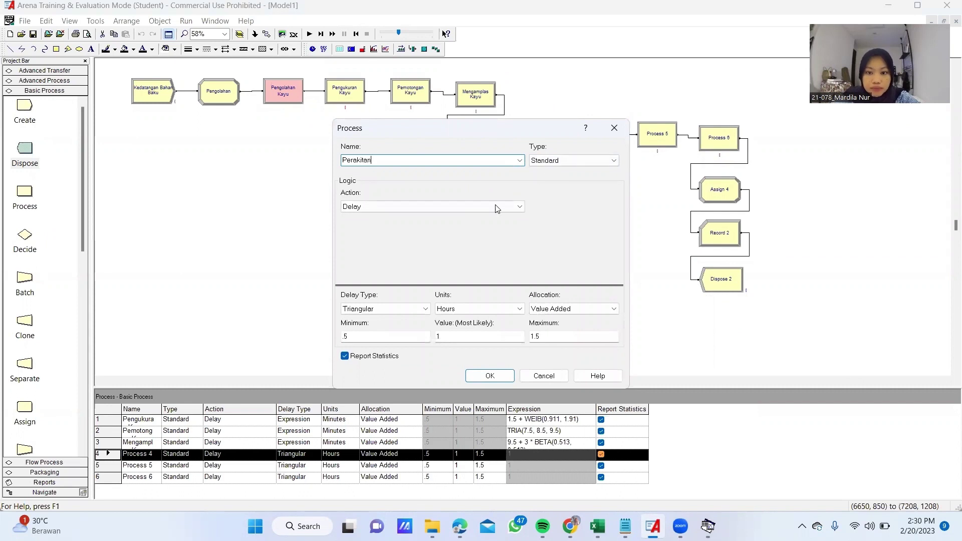
key("Tab")
Step: Set the Perakitan process's delay type to Expression, units to Minutes and expression to TRIA(8.5, 9.5, 10.5), and accept the settings
left_click(400, 309)
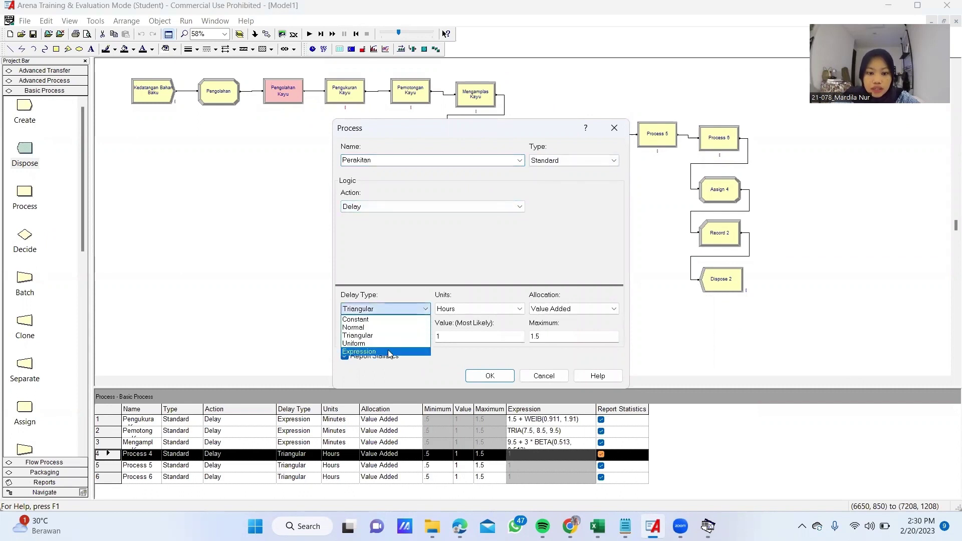
left_click(389, 355)
left_click(495, 308)
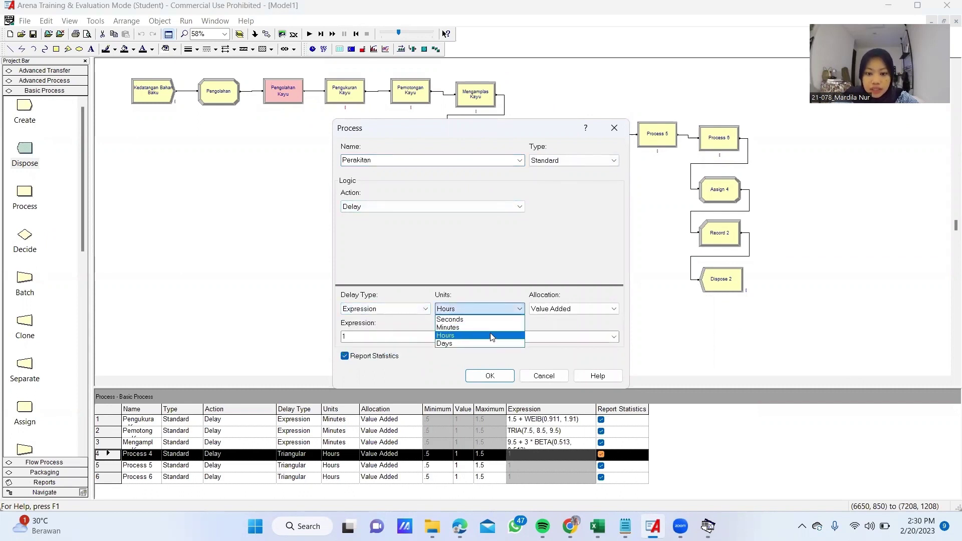
left_click(495, 328)
double_click(482, 336)
key("ctrl+v")
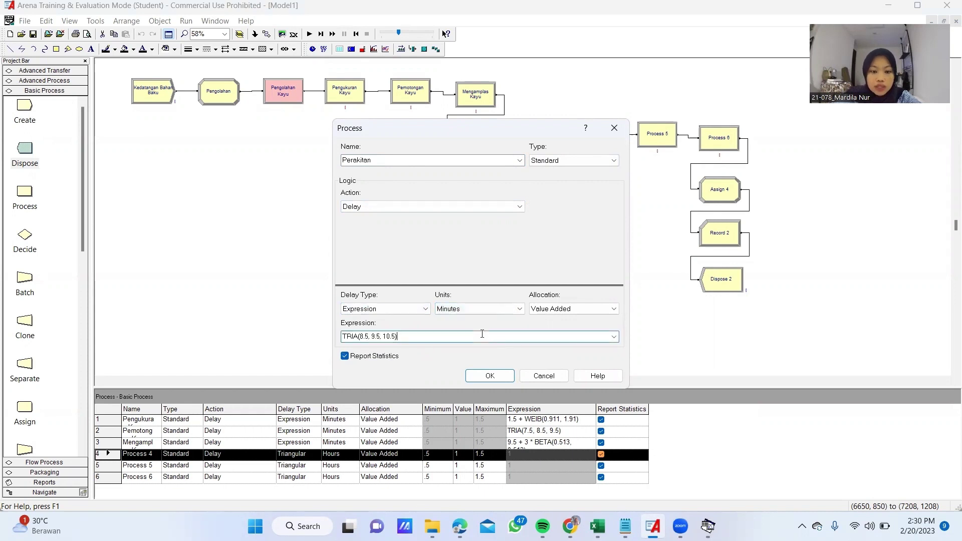
left_click(502, 380)
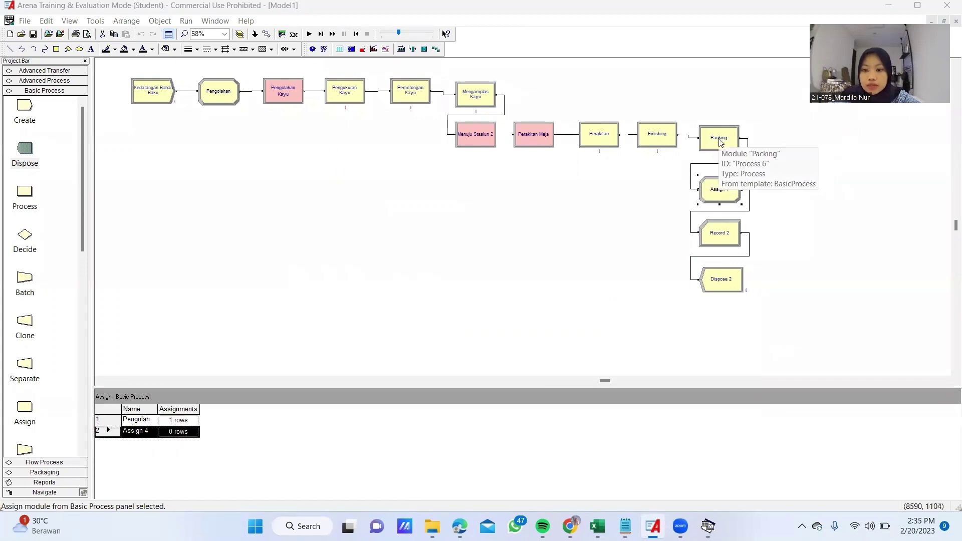
Step: Add an assignment of type Entity Picture with new value 1 to the Assign 4 module and accept the settings
left_click(721, 142)
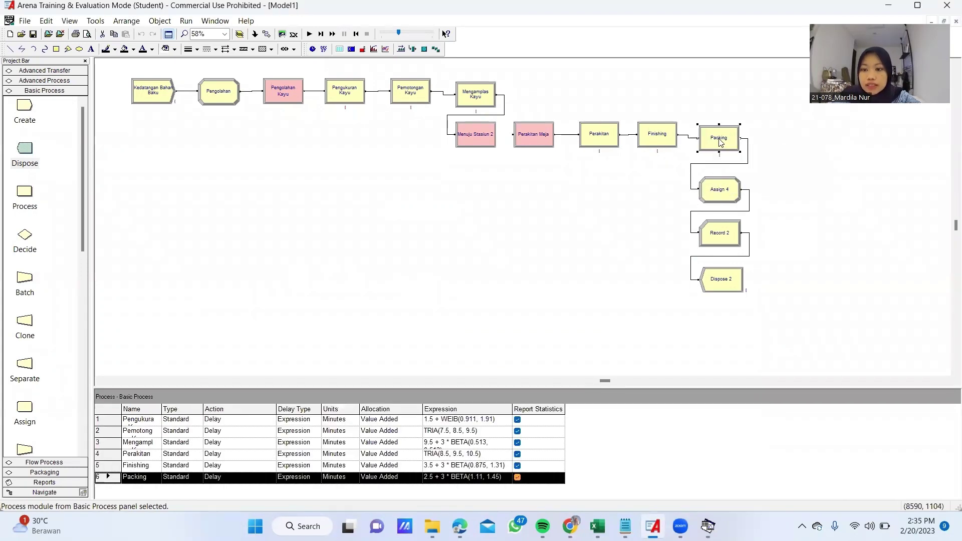
left_click(720, 188)
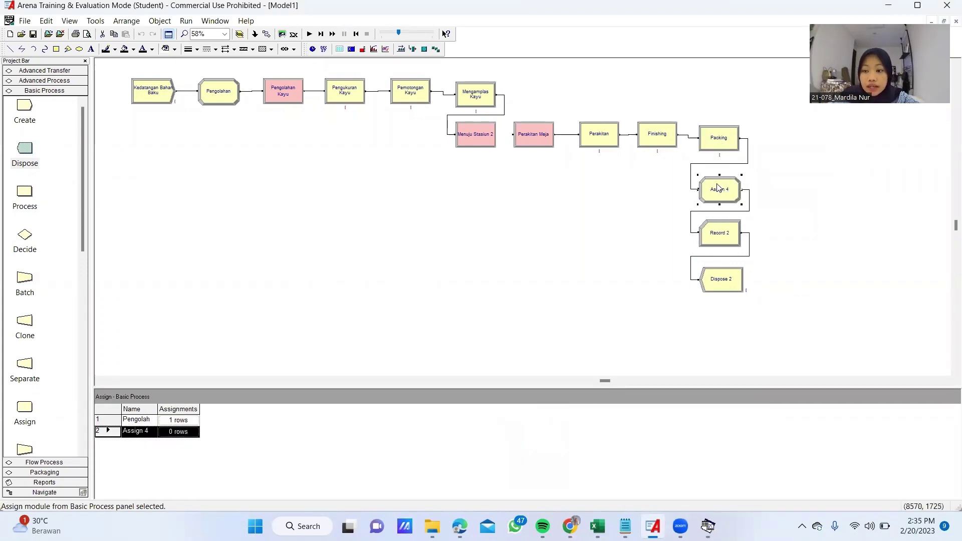
double_click(720, 189)
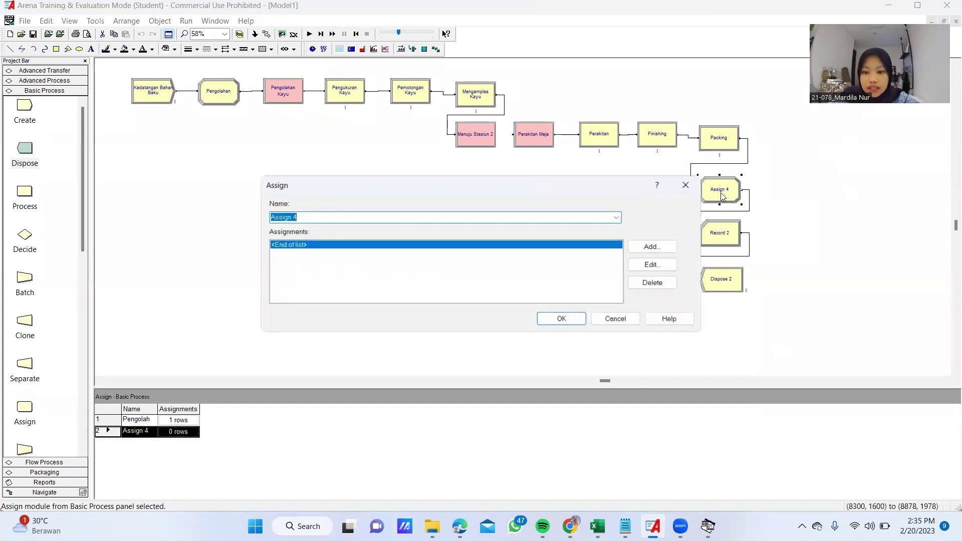
left_click(651, 247)
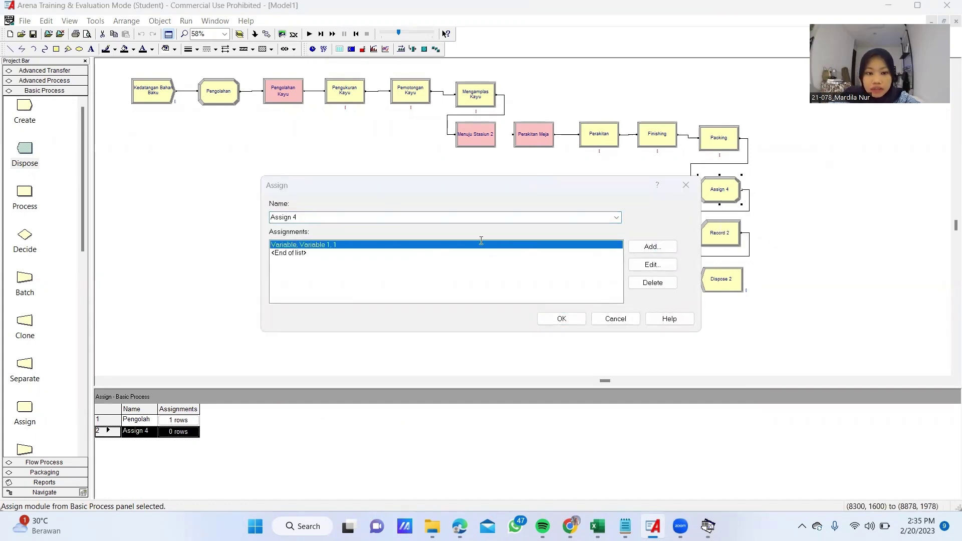
left_click(389, 245)
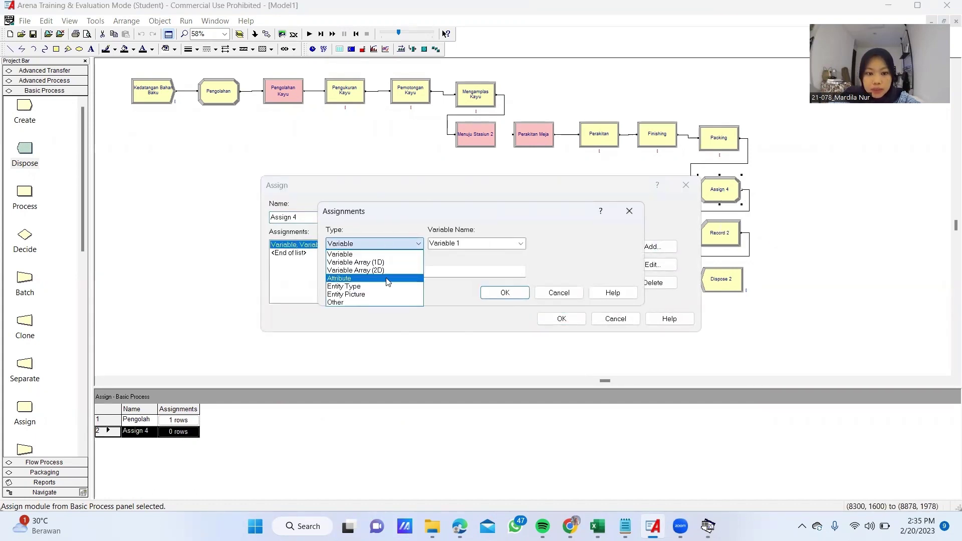
left_click(386, 296)
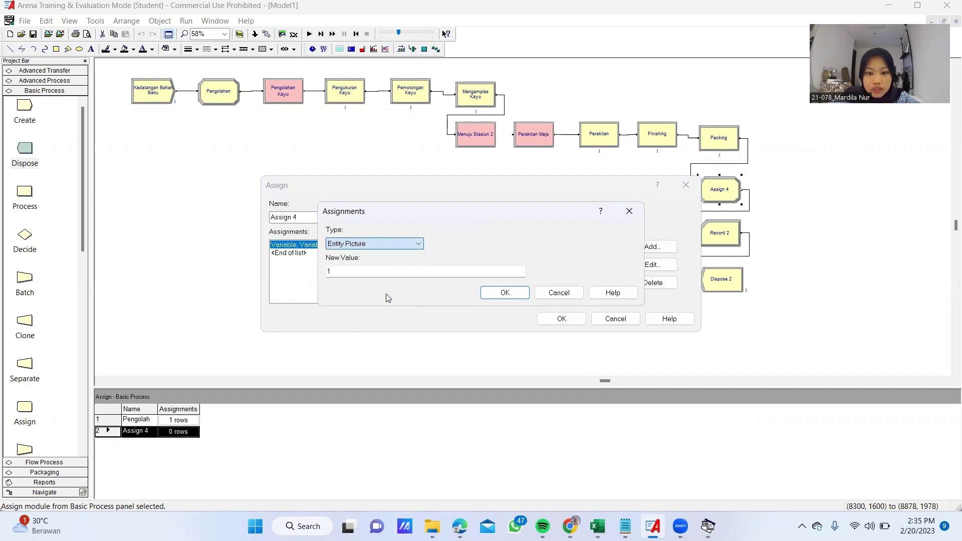
left_click(504, 292)
left_click(561, 320)
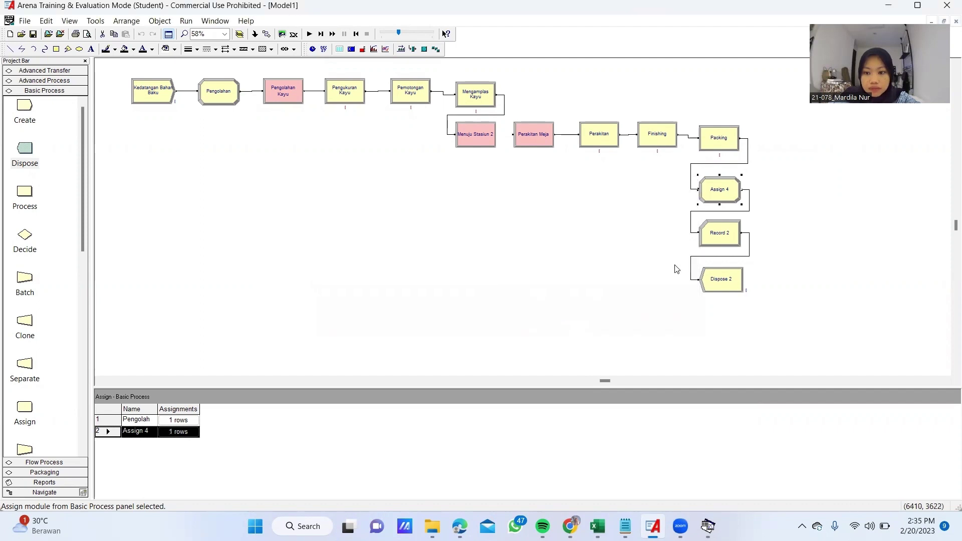
Step: Add a Count statistic with value 1 and counter name Waktu Total 1 to the Record 2 module, and accept the settings
double_click(705, 243)
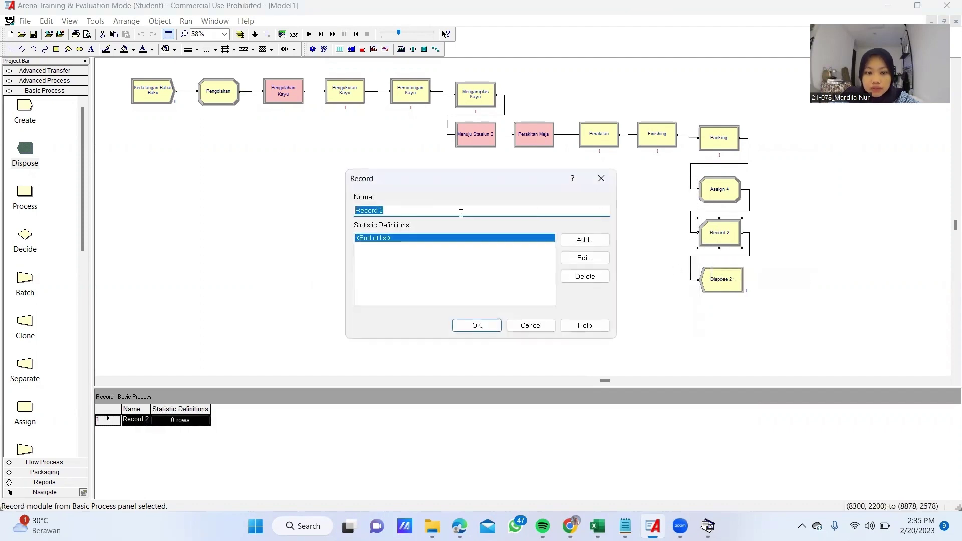
left_click(575, 241)
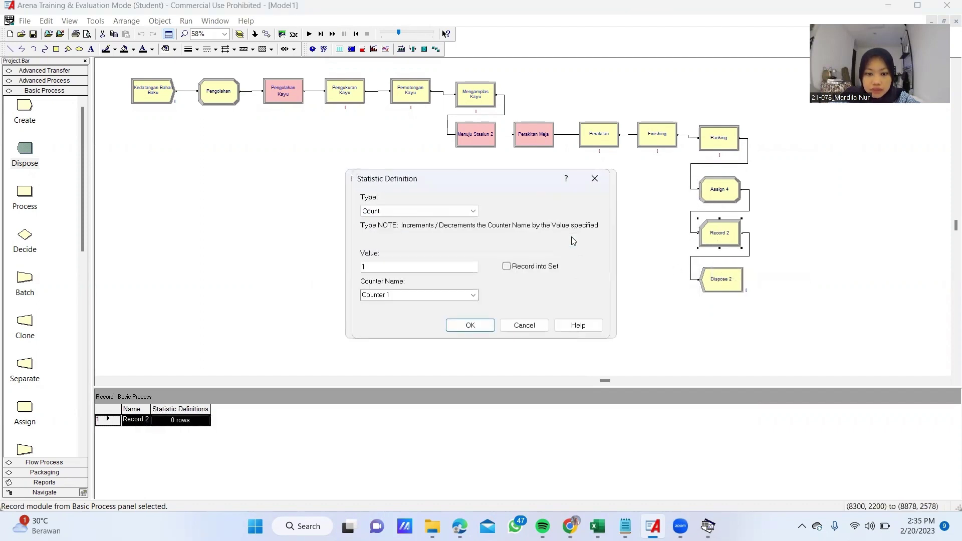
left_click(474, 296)
left_click(447, 304)
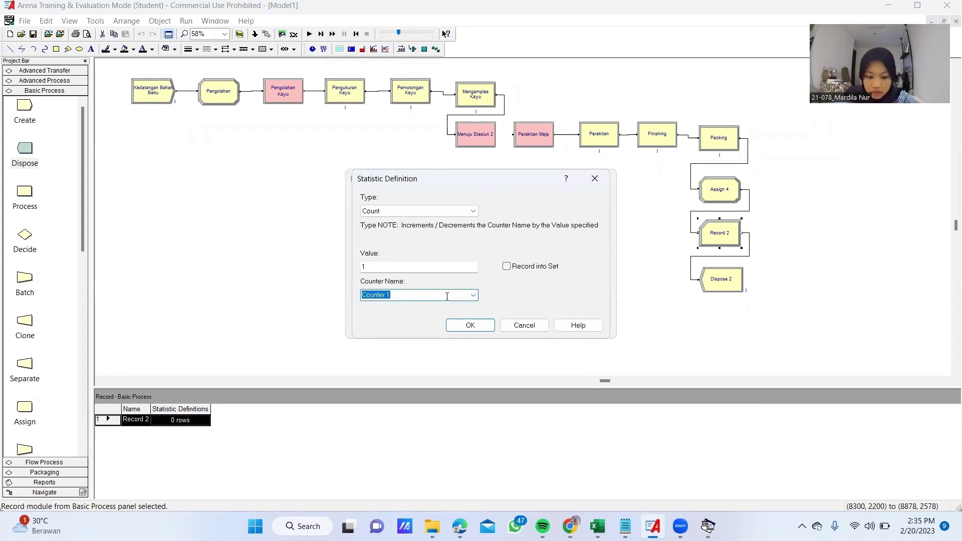
type("Waktu Total")
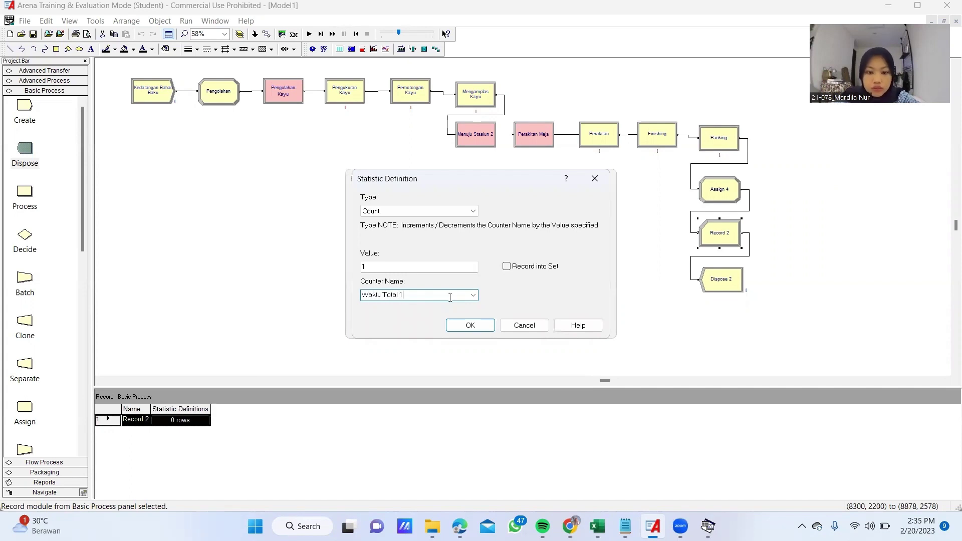
left_click(481, 328)
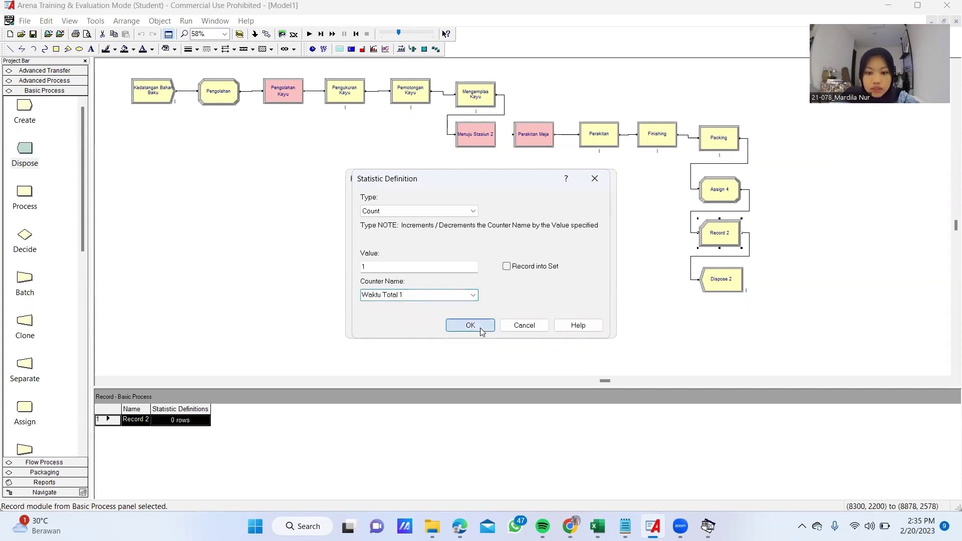
left_click(477, 326)
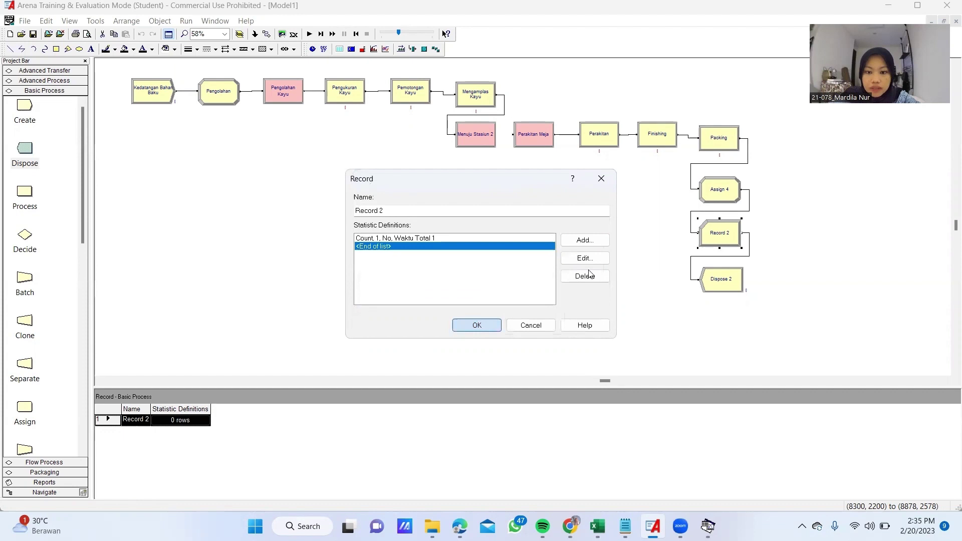
Step: Rename the Dispose 2 module as Perakitan 1, keeping Record Entity Statistics enabled, and accept the settings
double_click(719, 286)
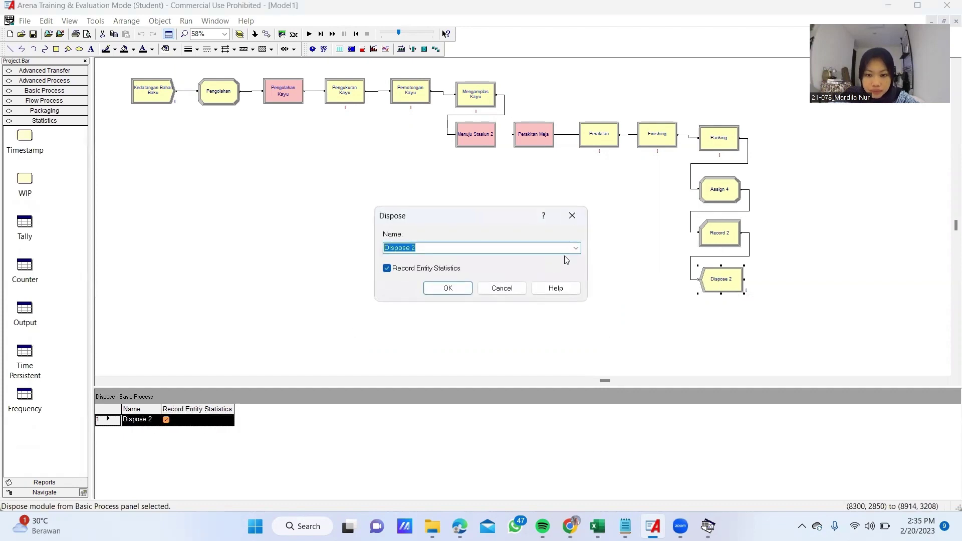
left_click(579, 249)
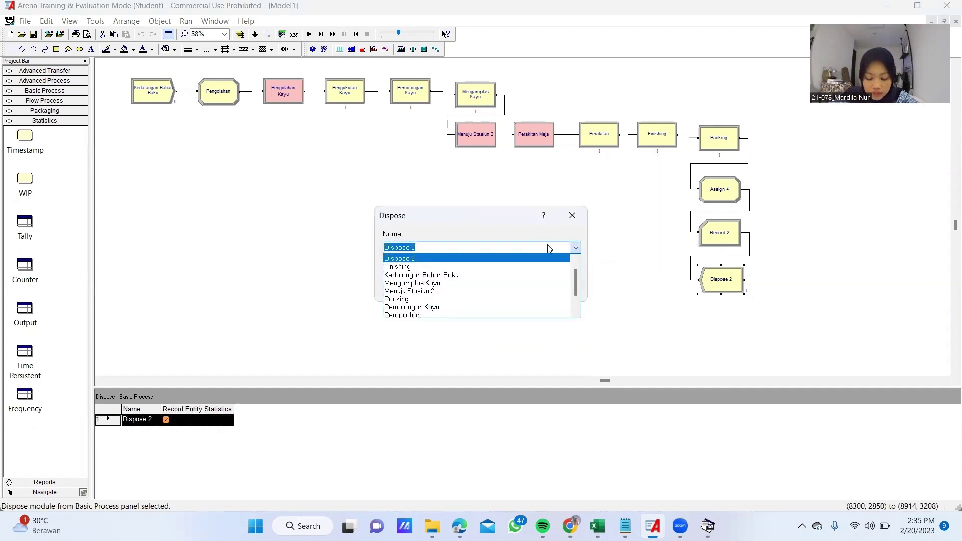
type("Perakita")
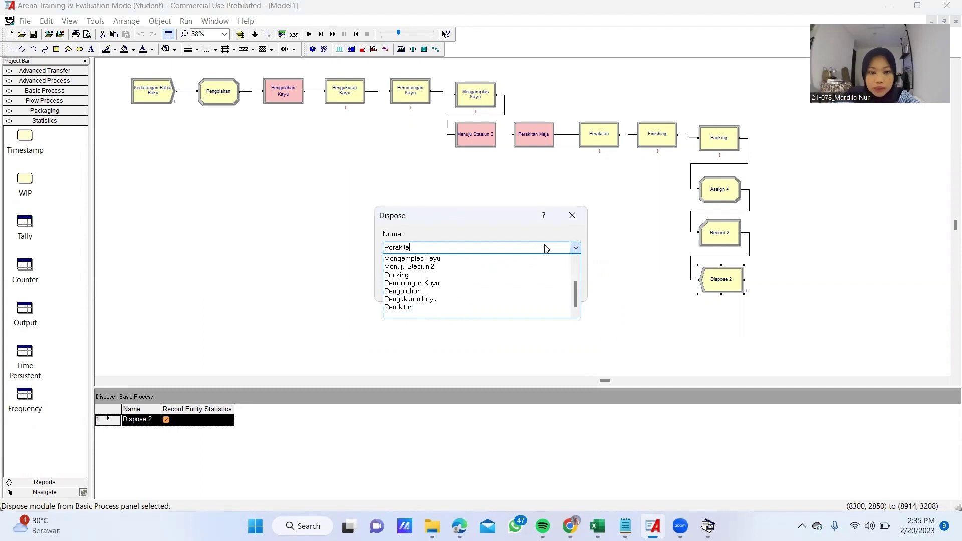
type("n 1")
left_click(515, 231)
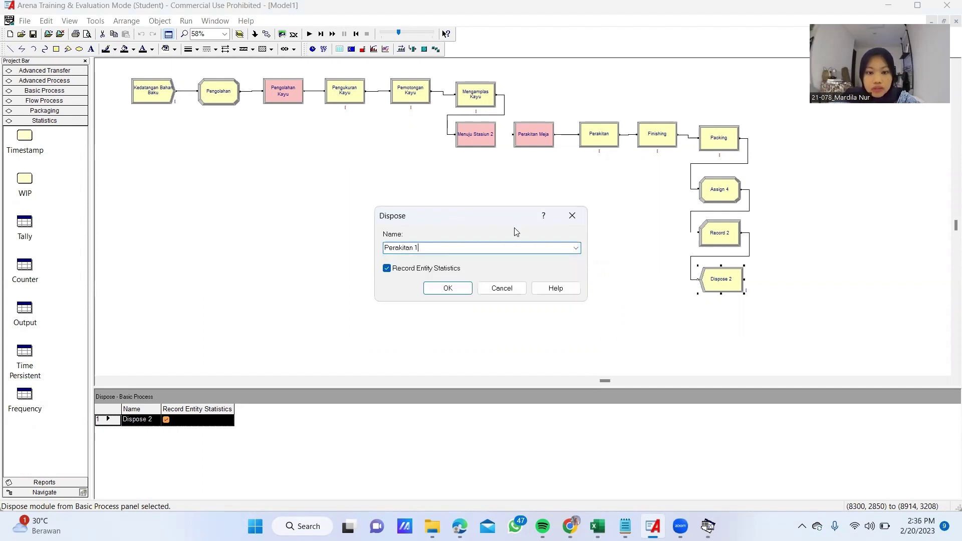
left_click(448, 288)
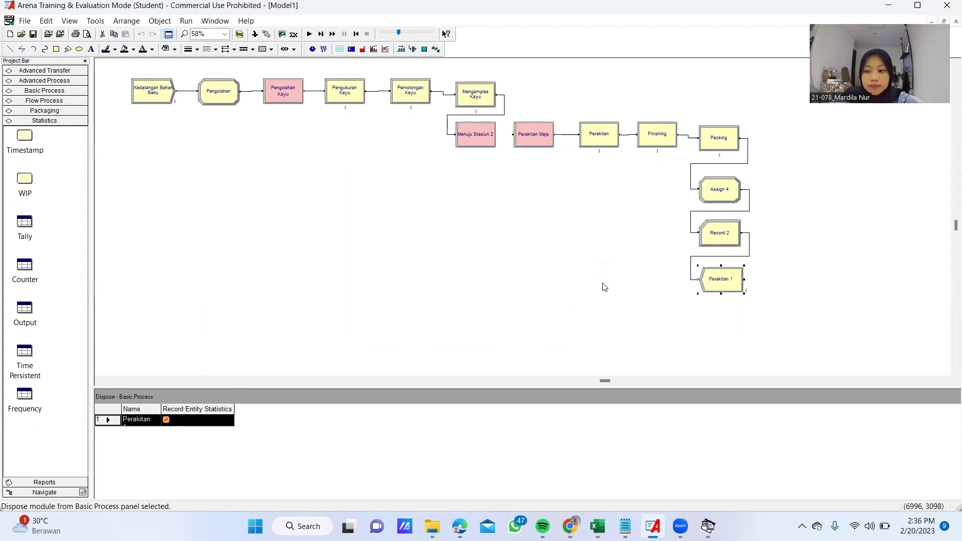
left_click(603, 286)
Step: In the run setup's project parameters, enable statistics collection for Costing, Tanks, Processes, Stations, Transporters and Conveyors
left_click(186, 23)
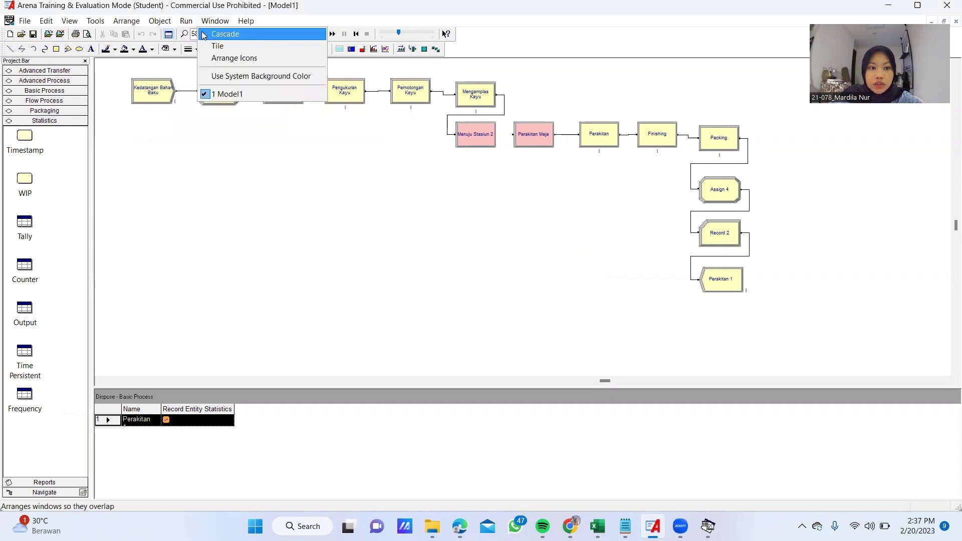
left_click(192, 34)
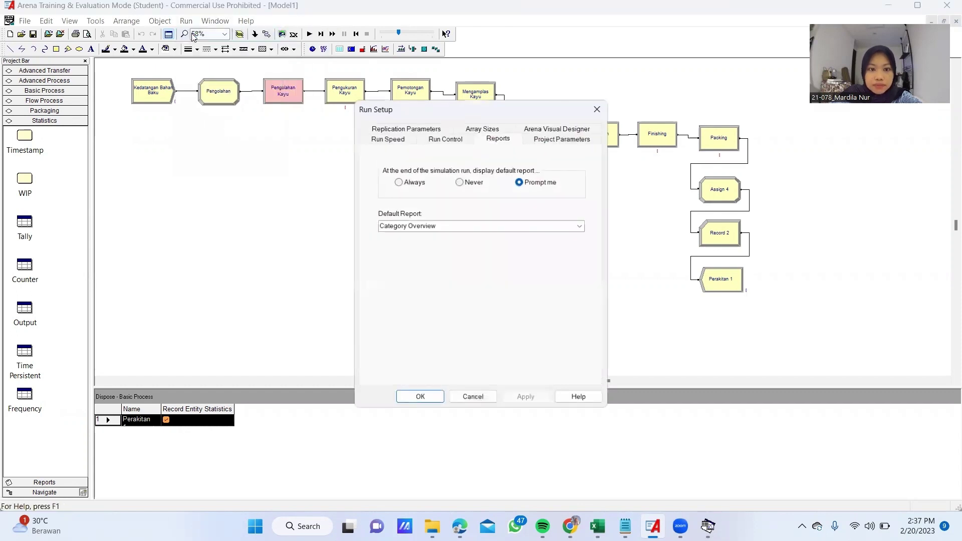
left_click(585, 135)
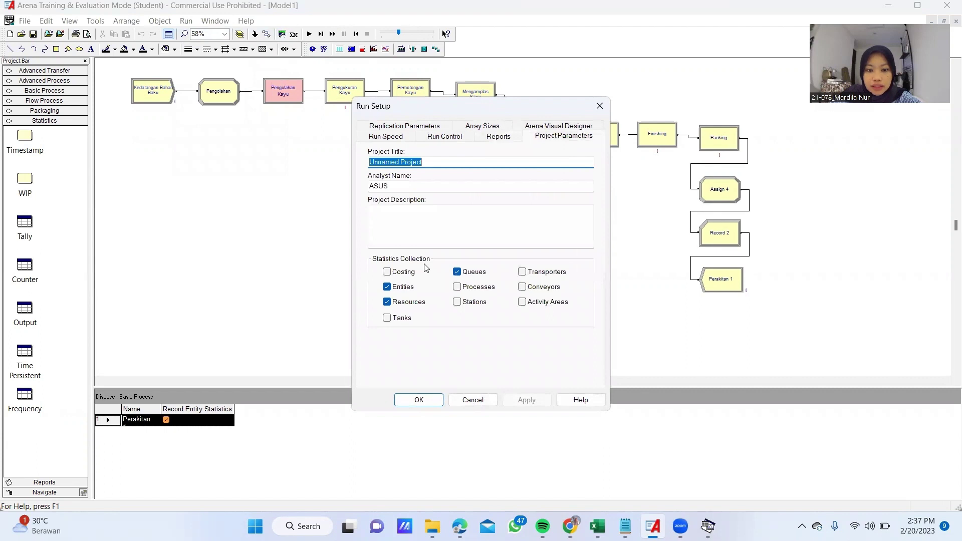
left_click(388, 272)
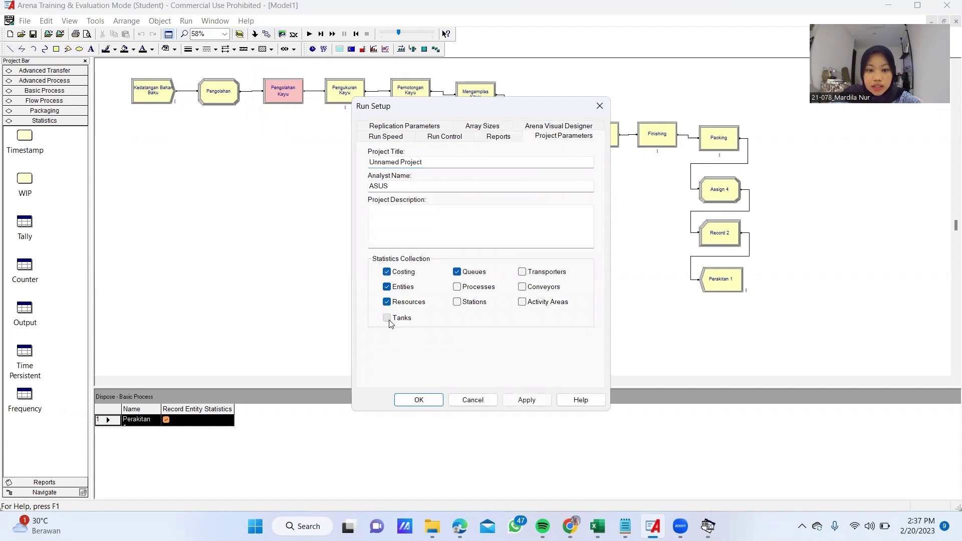
left_click(390, 324)
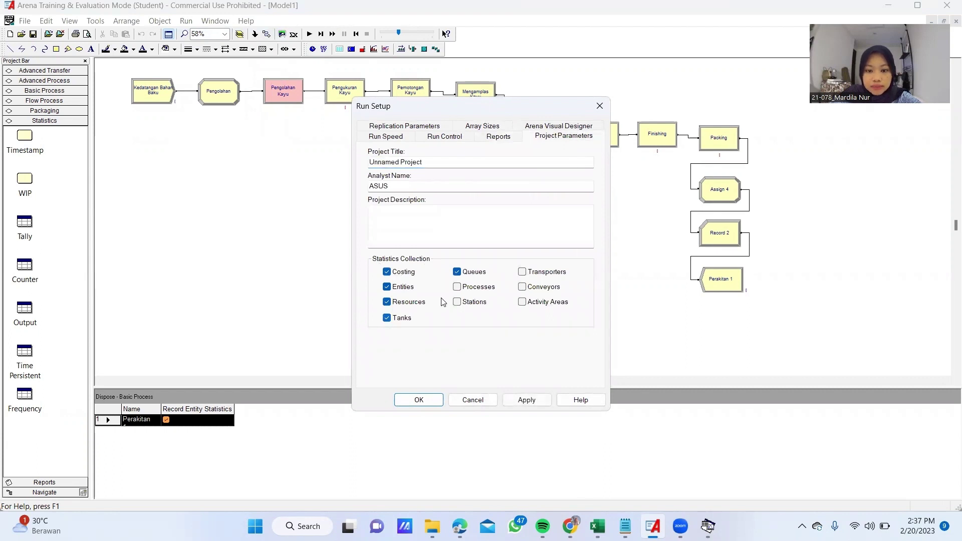
left_click(465, 286)
left_click(522, 272)
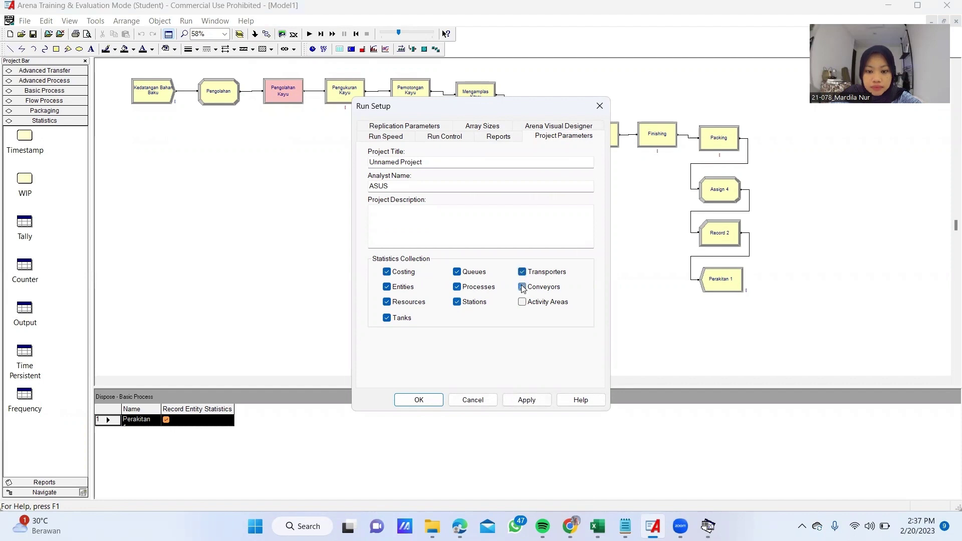
left_click(523, 287)
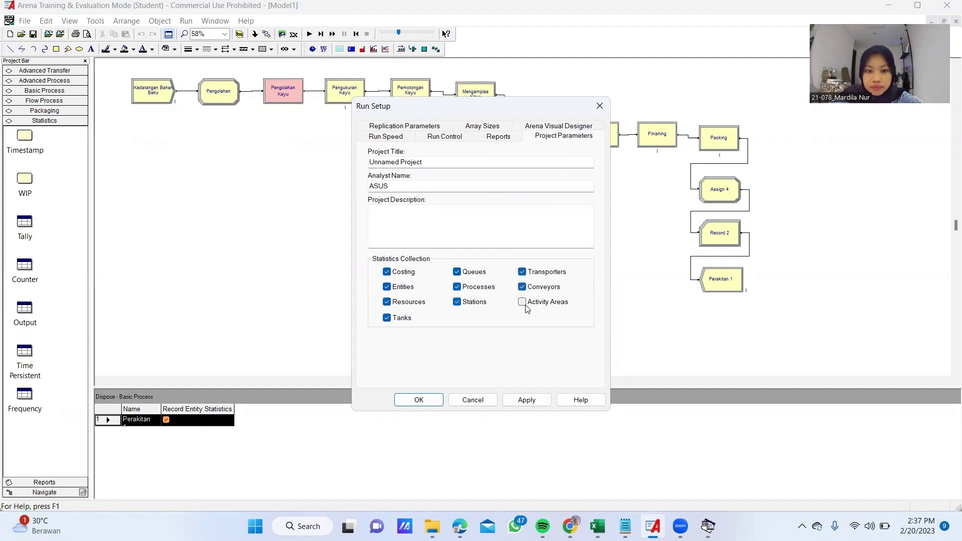
Step: Set the run's default report to SIMAN Summary Report(.out file)
left_click(499, 137)
left_click(491, 224)
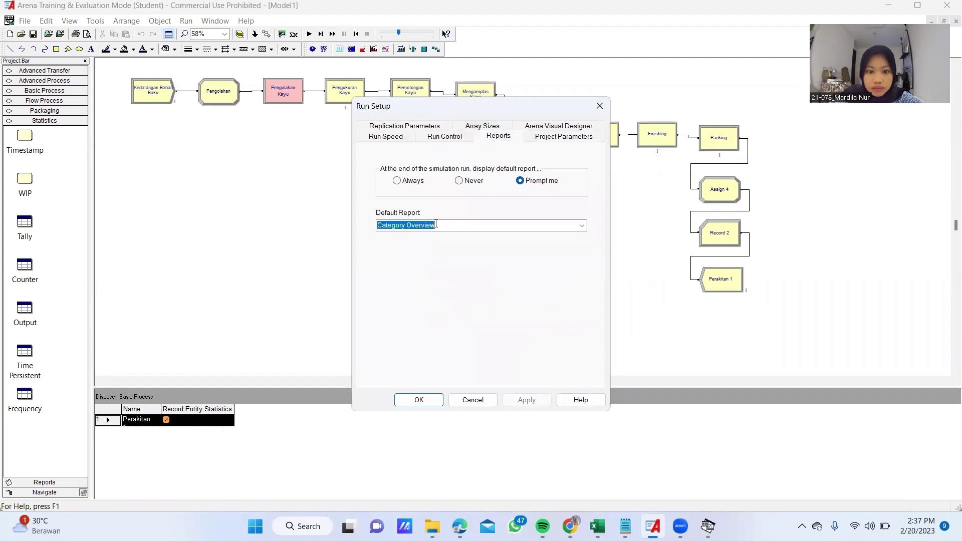
left_click(491, 225)
left_click(581, 225)
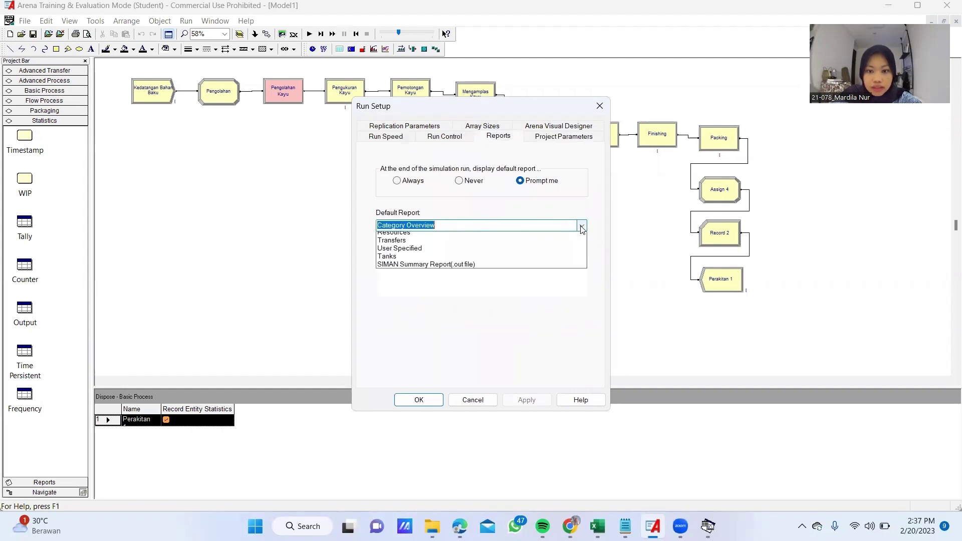
left_click(471, 325)
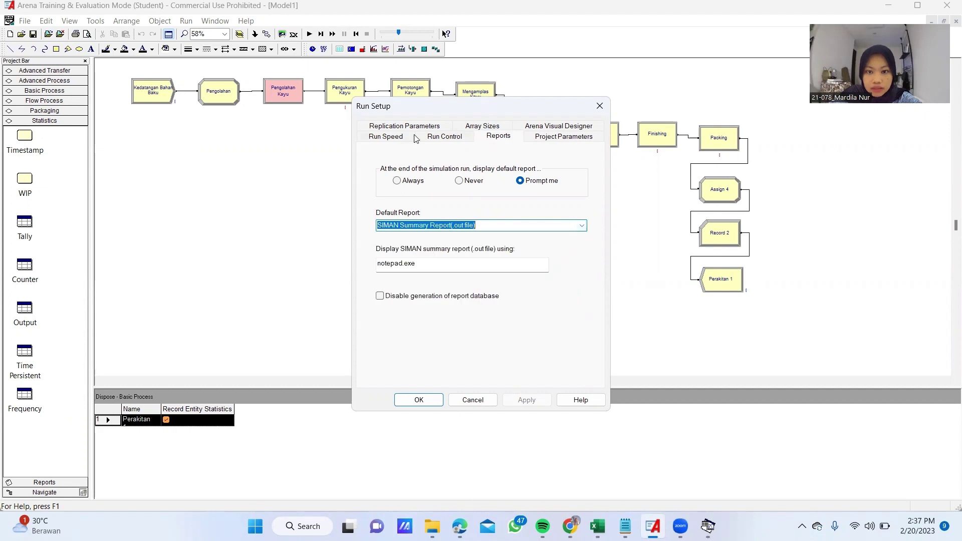
Step: Set the number of replications to 10 and accept the run setup
left_click(386, 136)
left_click(427, 136)
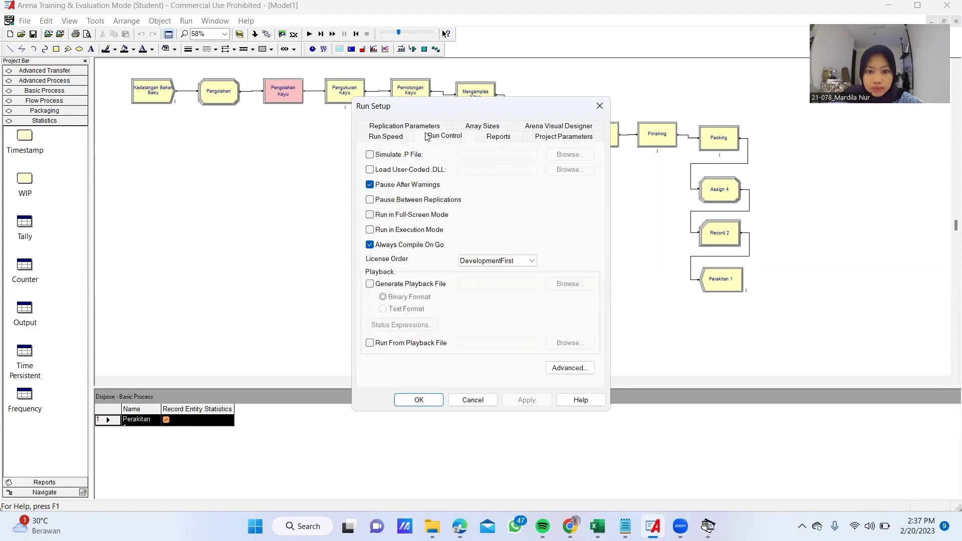
left_click(407, 125)
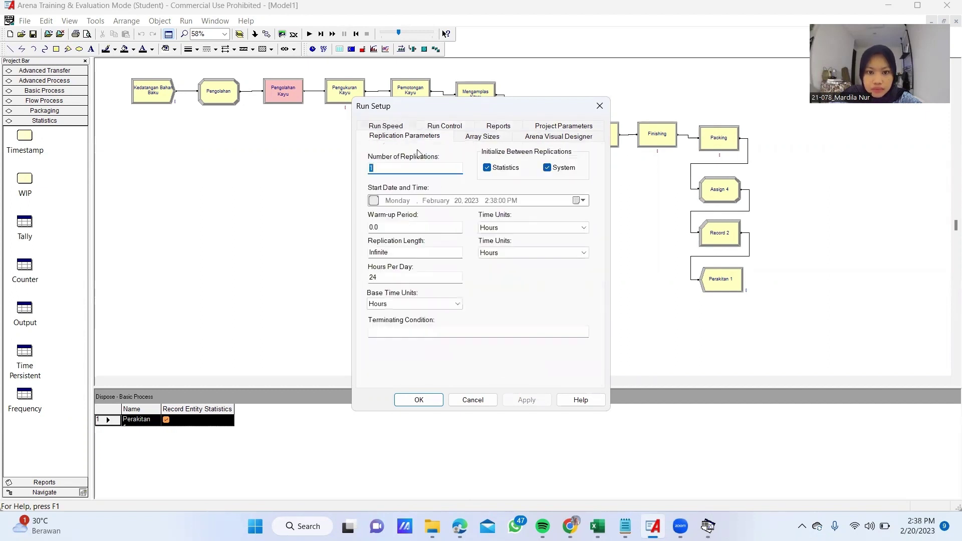
left_click(418, 166)
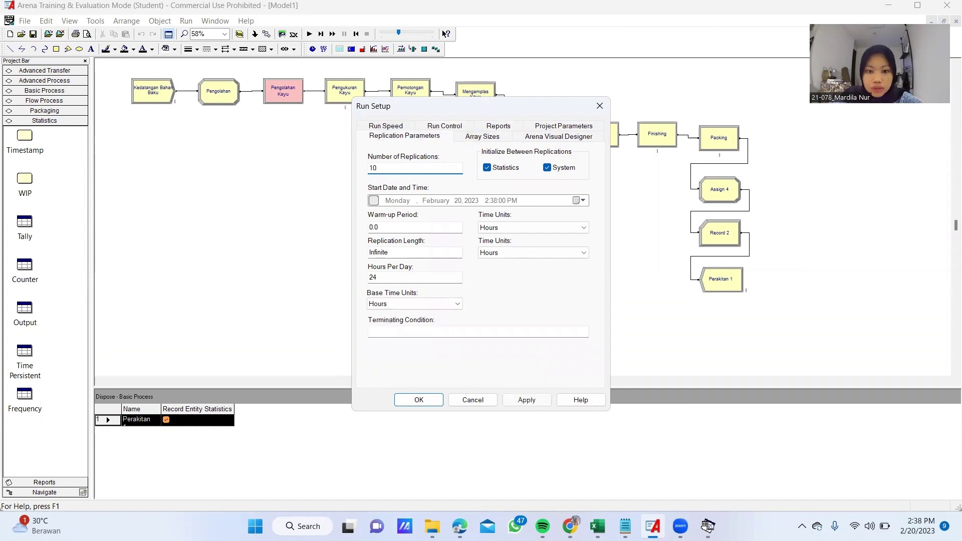
left_click(500, 137)
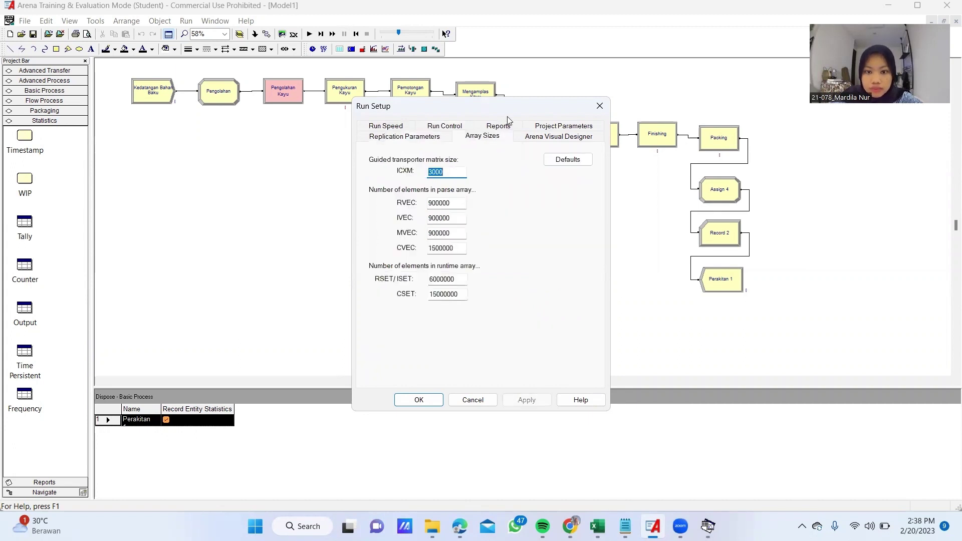
left_click(507, 126)
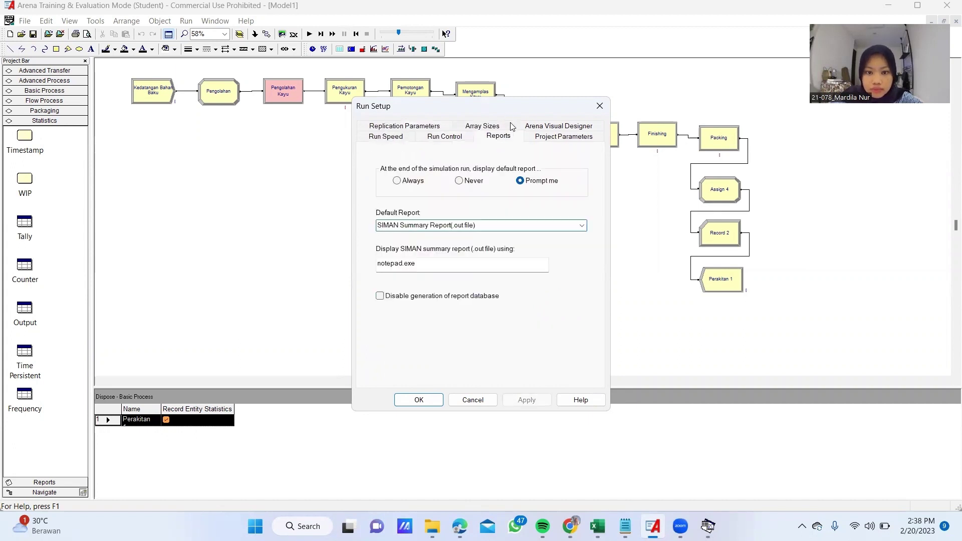
left_click(420, 400)
Step: Run the simulation to completion and open the results summary report at full size to review its tally variables
left_click(187, 22)
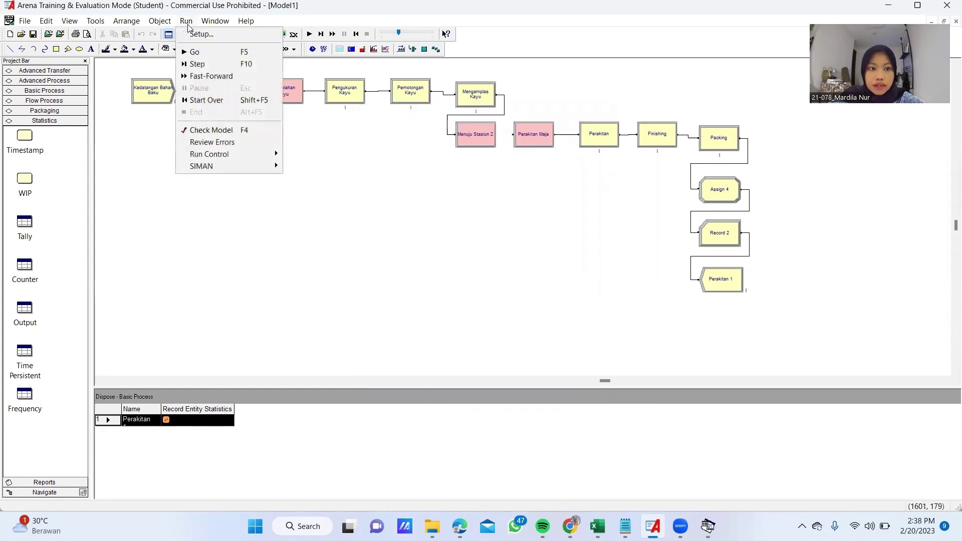
left_click(204, 48)
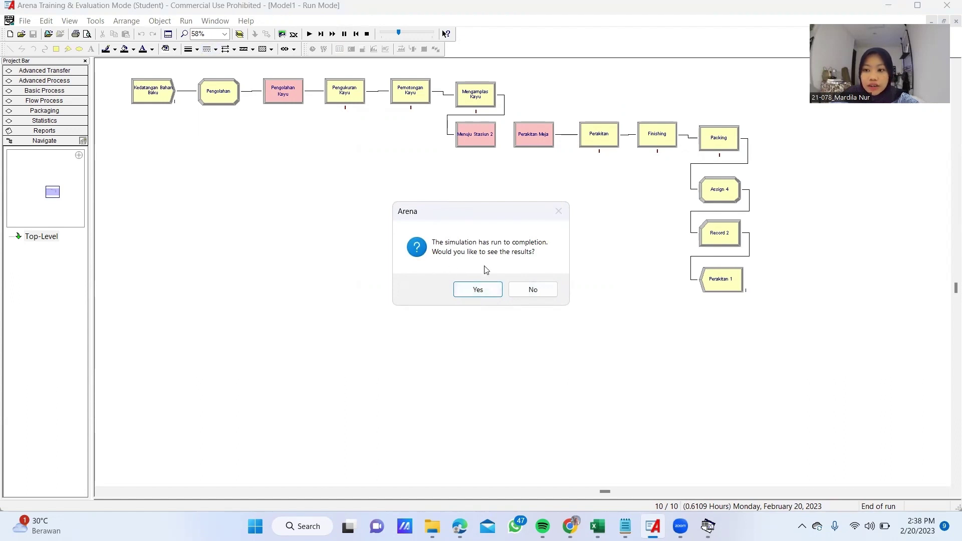
left_click(479, 292)
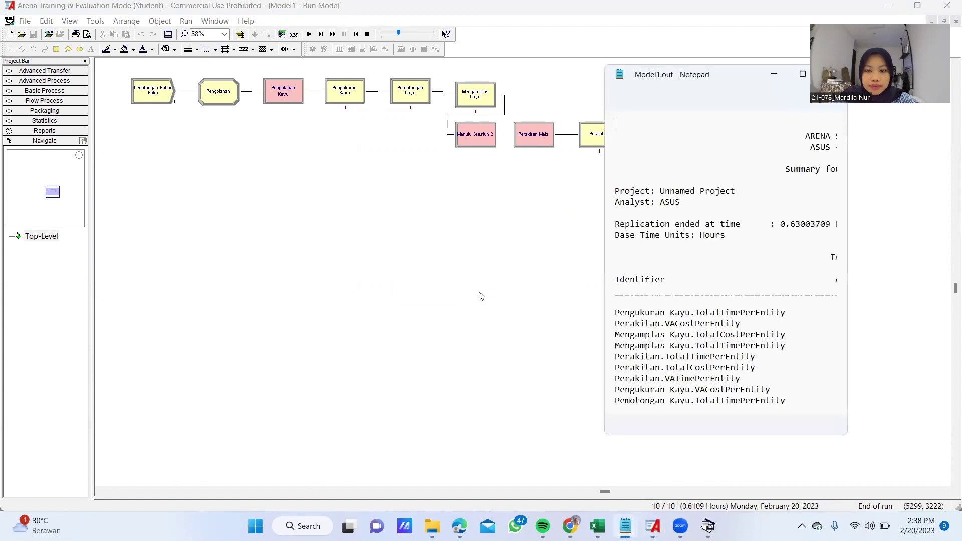
left_click(803, 76)
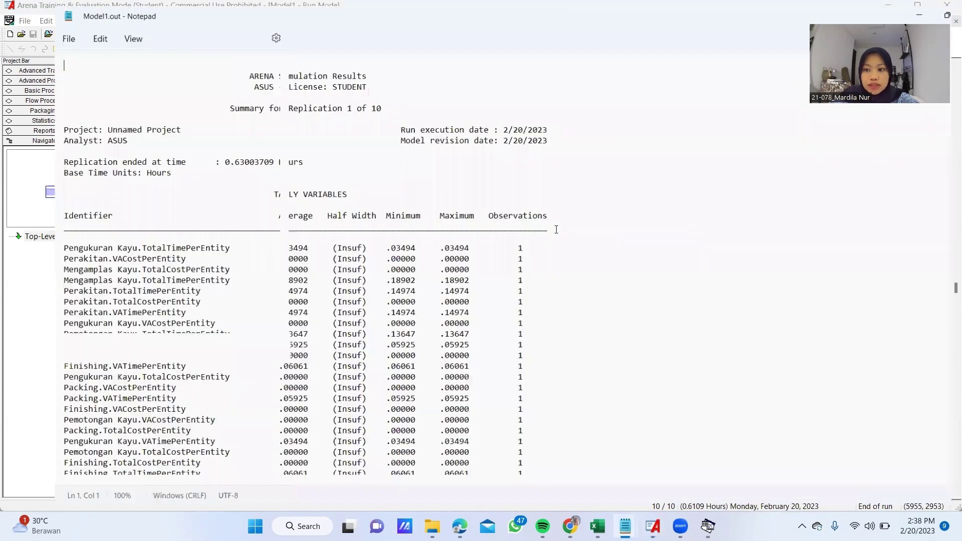
scroll(554, 231, "down", 5)
scroll(555, 231, "up", 6)
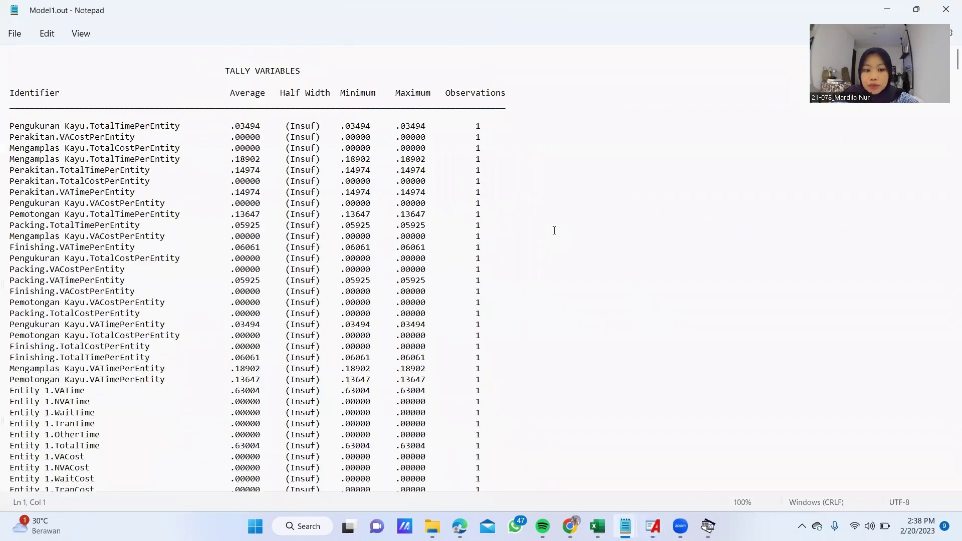